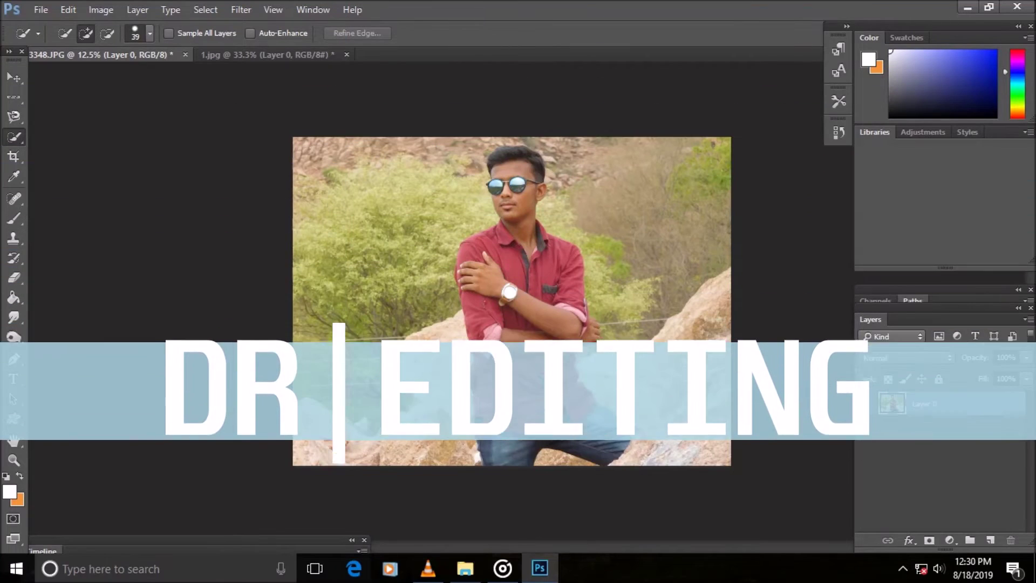
Set the Quick Selection brush to 116 and paint over the man's head, arms, chest and jeans.
click(150, 33)
text(116)
key(Return)
mouse_move(515, 156)
mouse_down()
mouse_move(518, 238)
mouse_move(477, 276)
mouse_up()
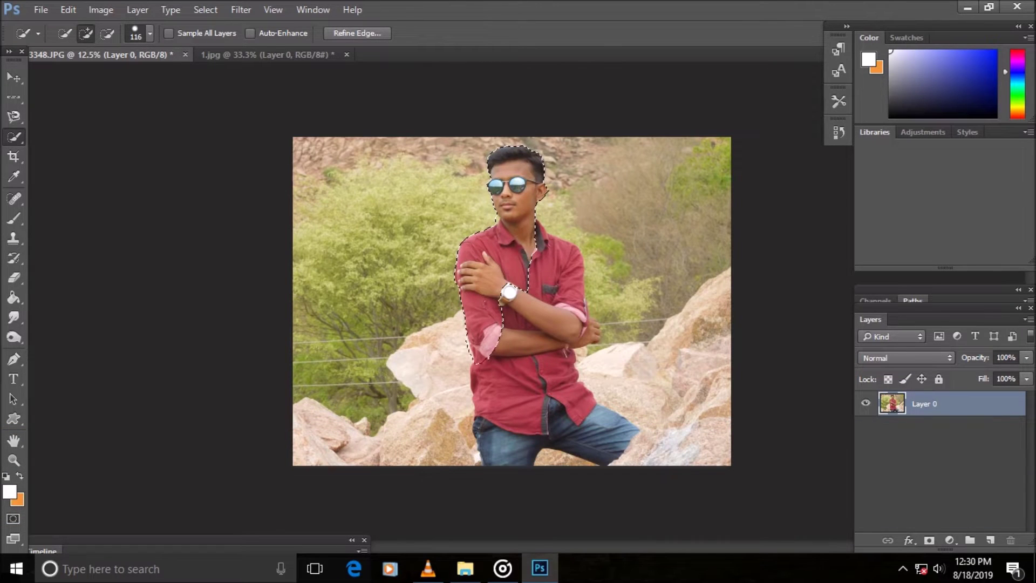
drag(539, 351, 605, 427)
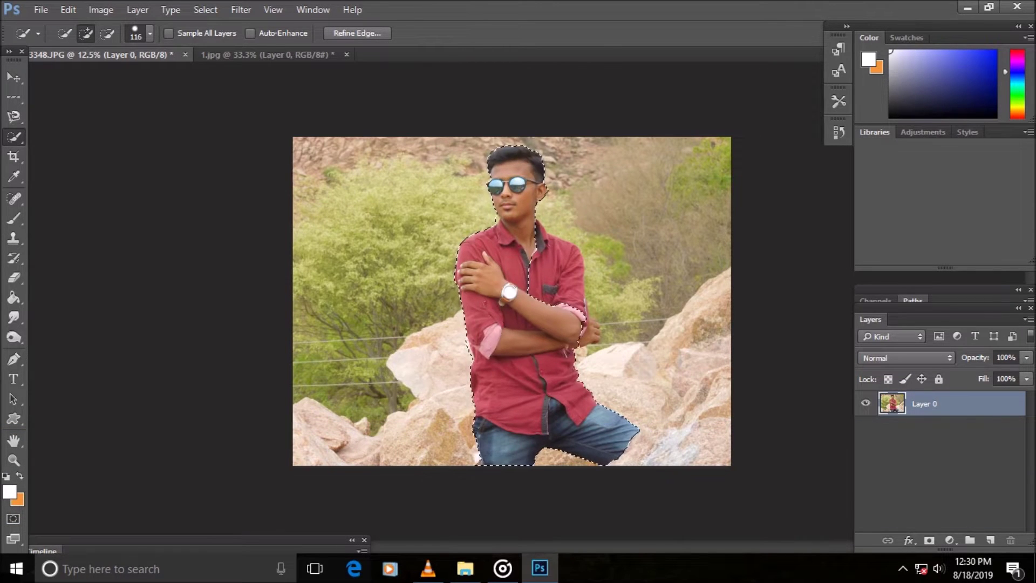
drag(556, 243, 567, 292)
Switch the brush to Subtract mode and zoom in on the man's upper body.
key(alt)
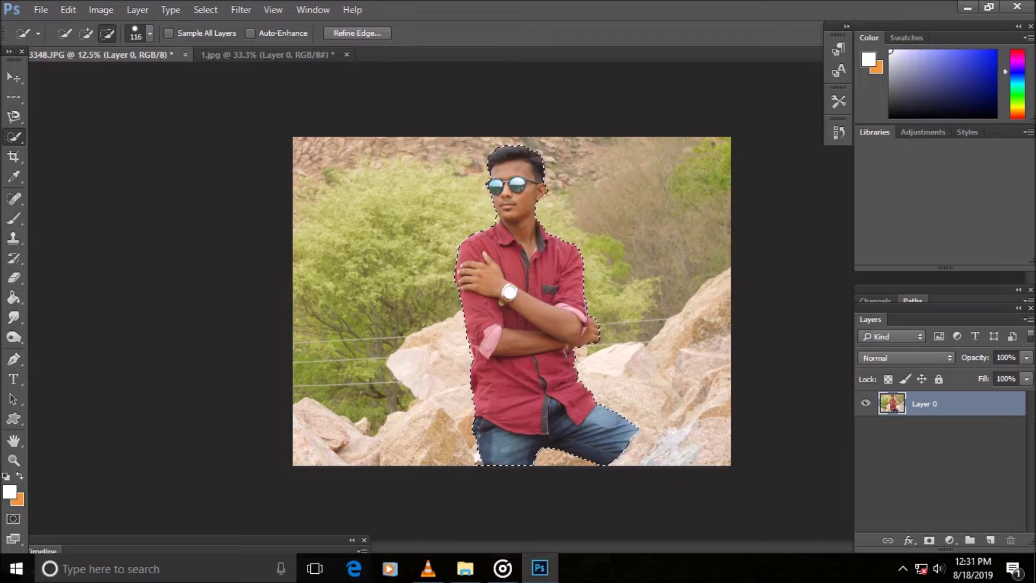
key(ctrl+d)
key(z)
click(510, 230)
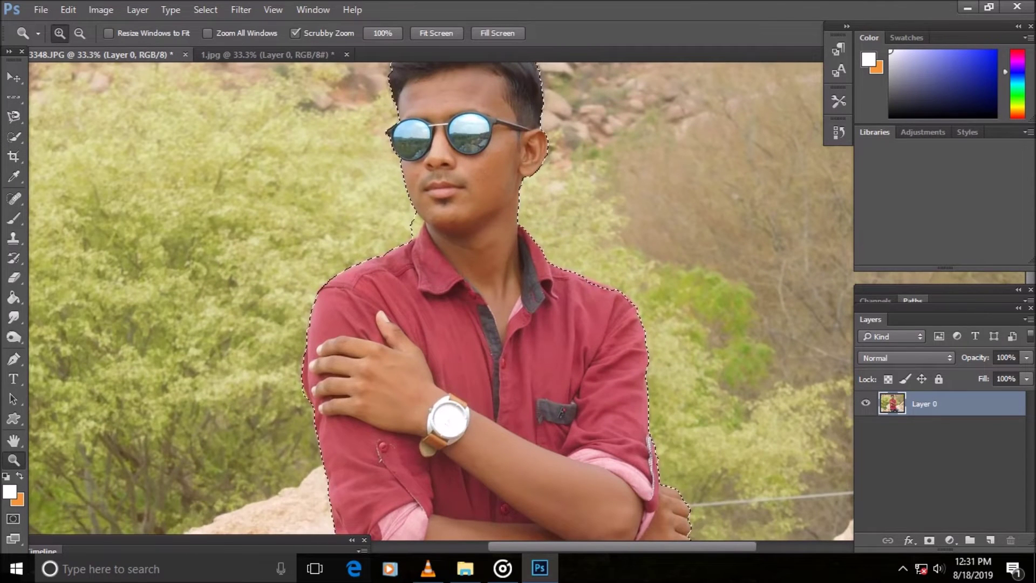
Clean up the selection along the shirt and arms, toggling Add and Subtract with Alt.
key(w)
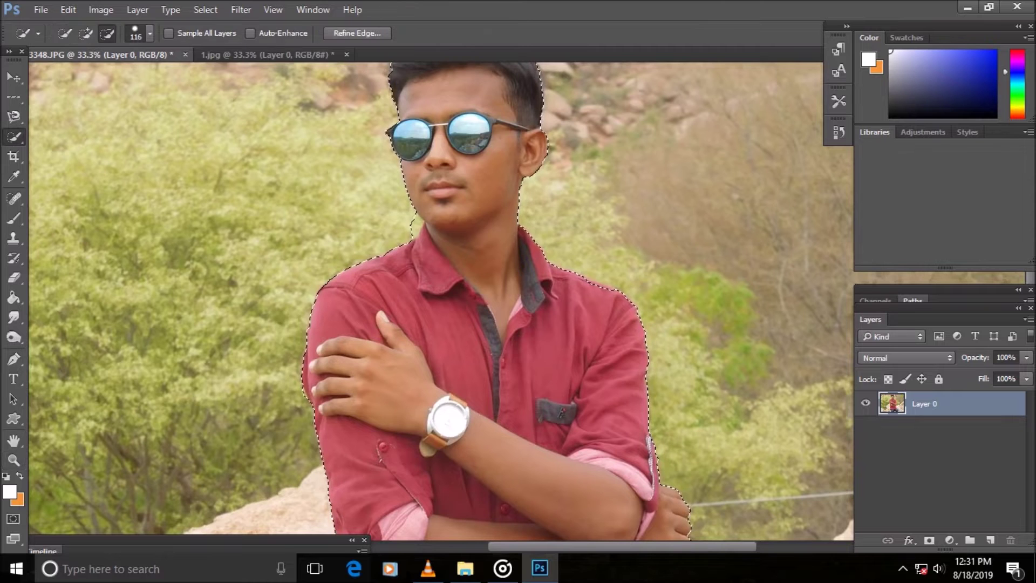
key(alt)
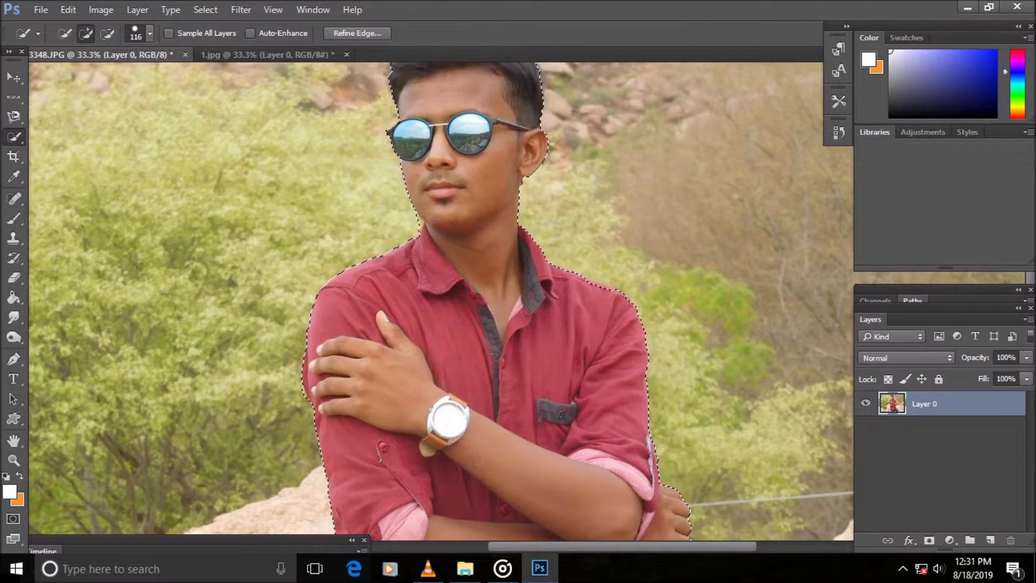
key(alt)
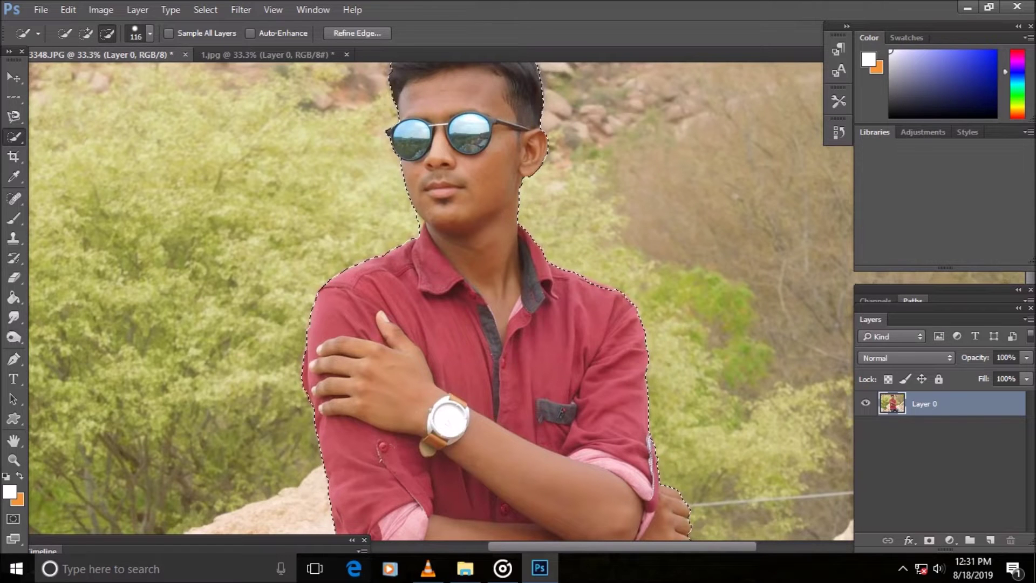
scroll(441, 301, down, 2)
key(alt)
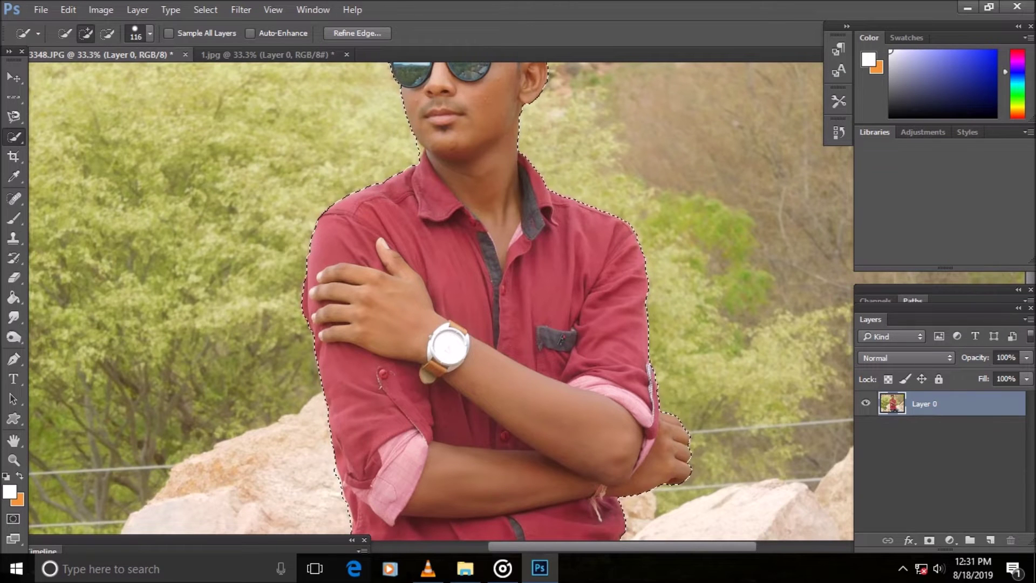
Trim the selection along the jeans, then fit the whole photo in the window.
scroll(441, 301, down, 5)
scroll(441, 301, down, 3)
scroll(441, 290, down, 2)
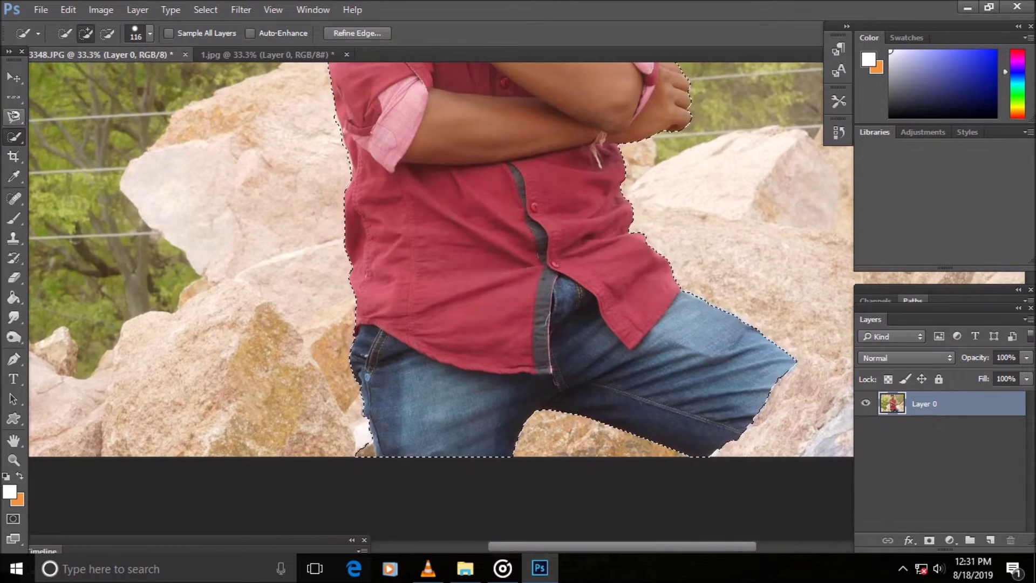
key(alt)
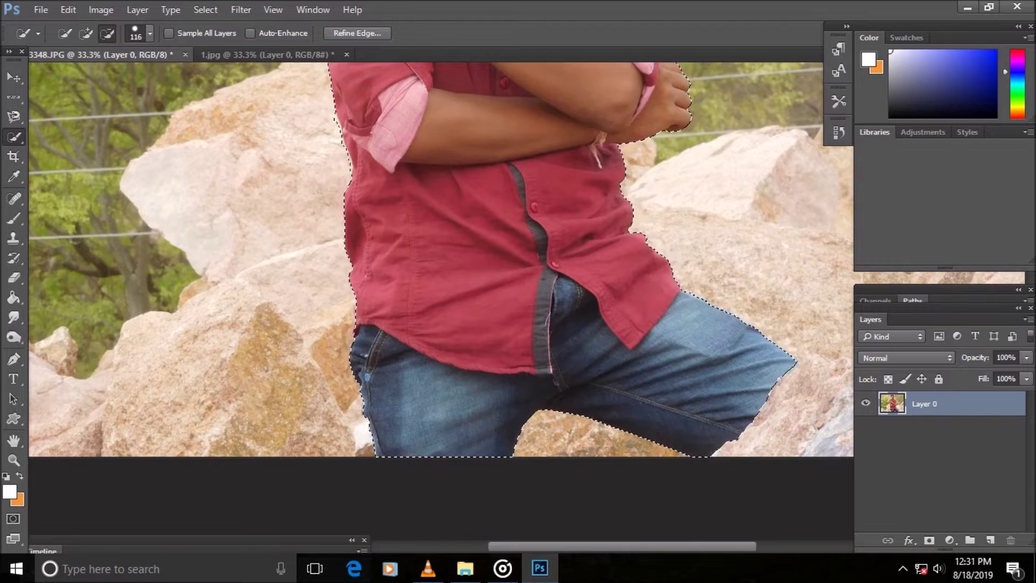
scroll(441, 296, up, 4)
scroll(441, 301, up, 5)
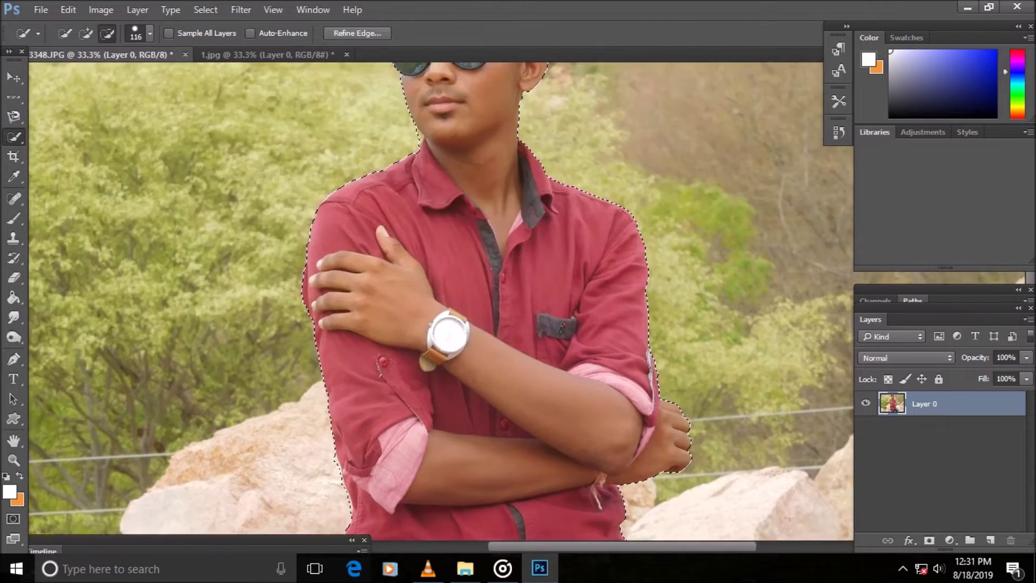
scroll(441, 301, up, 3)
scroll(441, 301, up, 1)
key(z)
right_click(427, 321)
click(443, 334)
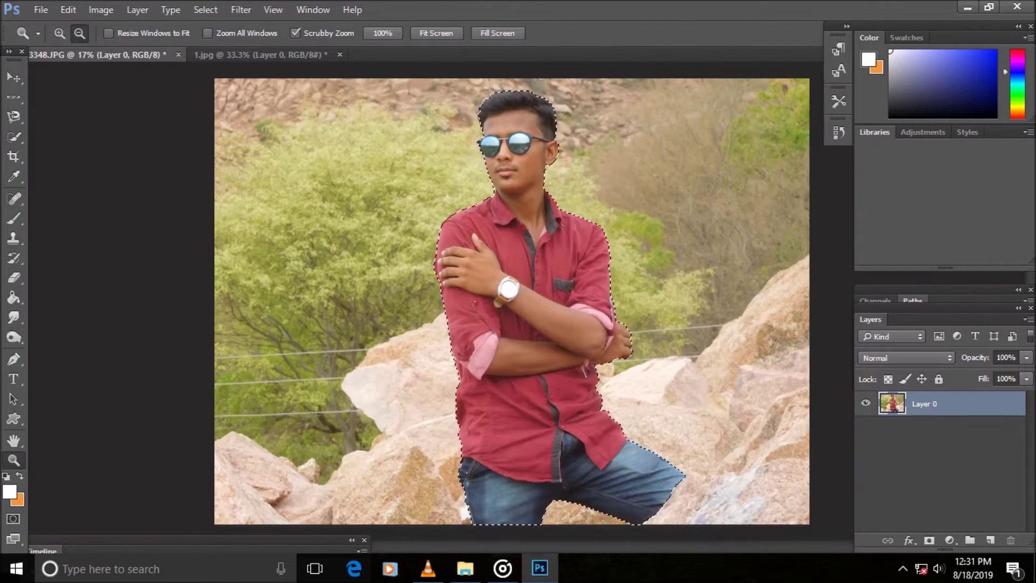
Output the refined selection to a layer mask, apply it to Layer 0, and view the whole cutout.
click(930, 541)
right_click(929, 407)
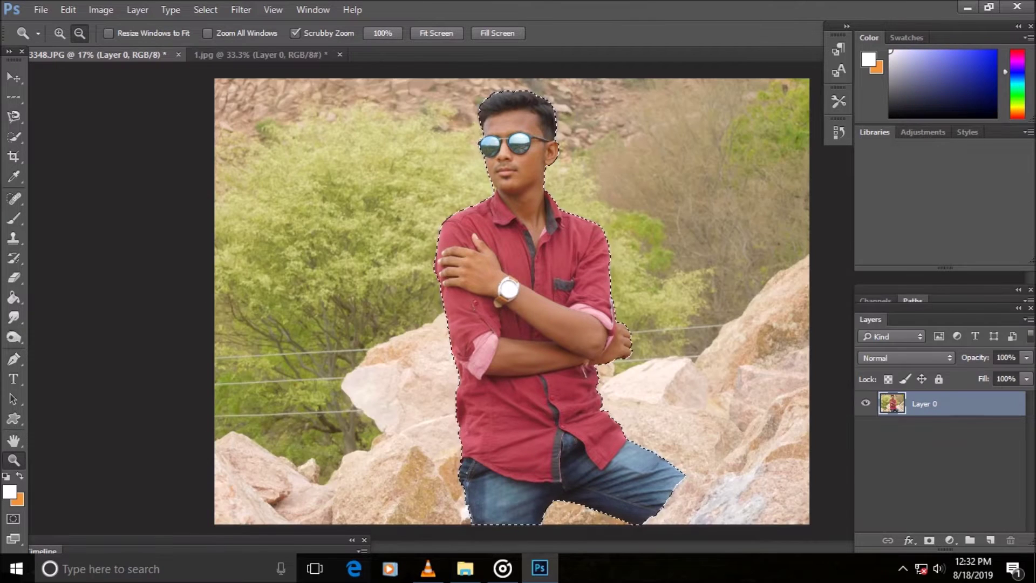
key(ctrl+alt+r)
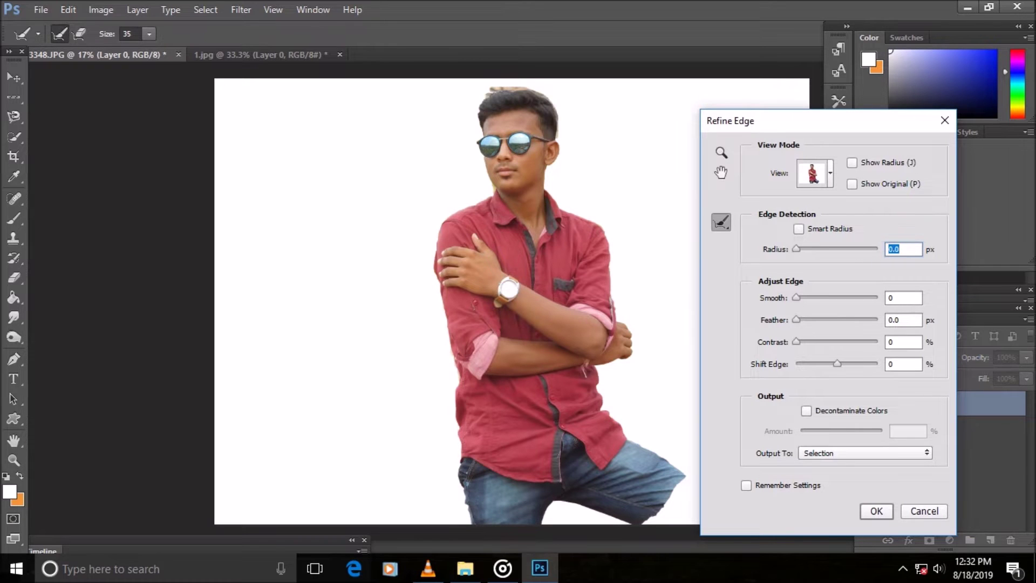
key(Return)
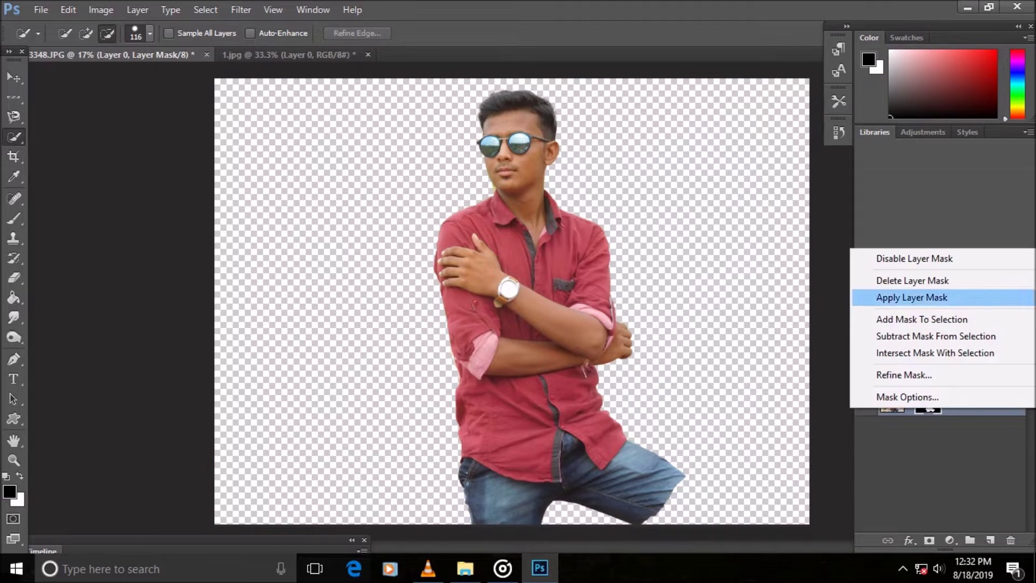
right_click(417, 254)
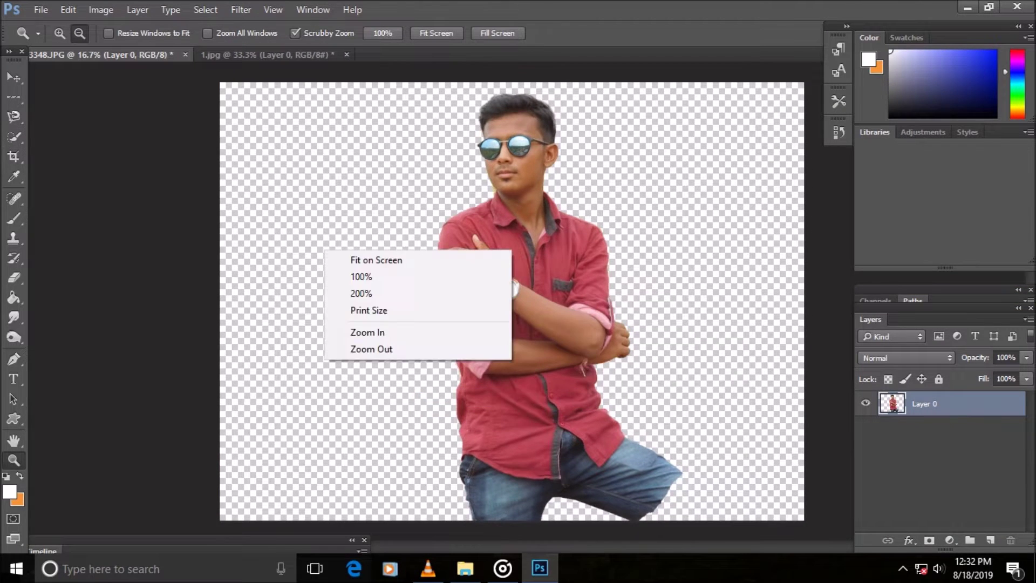
click(459, 356)
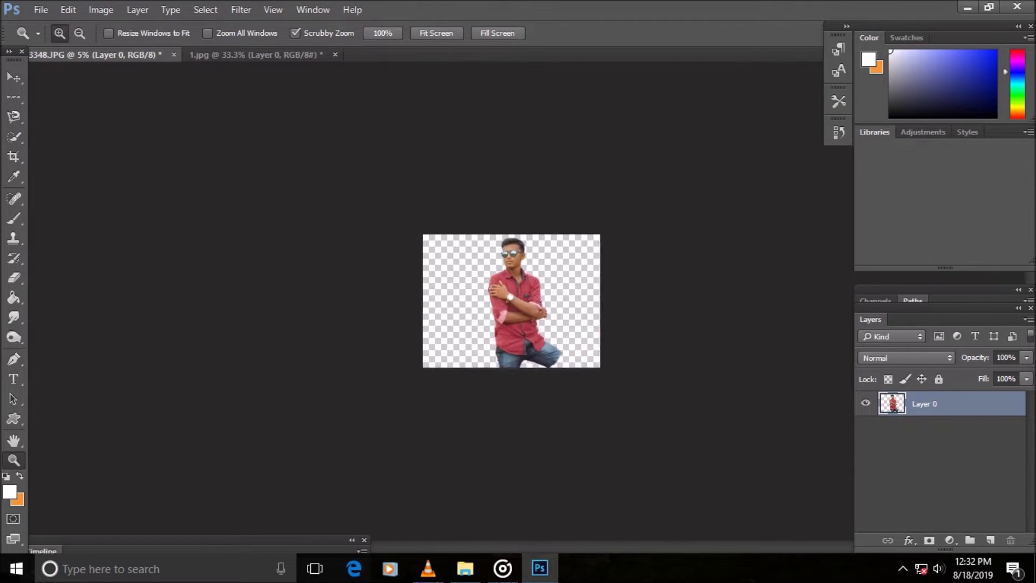
Zoom to 300% and erase the yellow strip along the man's neck edge.
key(ctrl+plus)
key(ctrl+plus)
key(ctrl+plus)
scroll(499, 103, up, 3)
scroll(499, 103, up, 2)
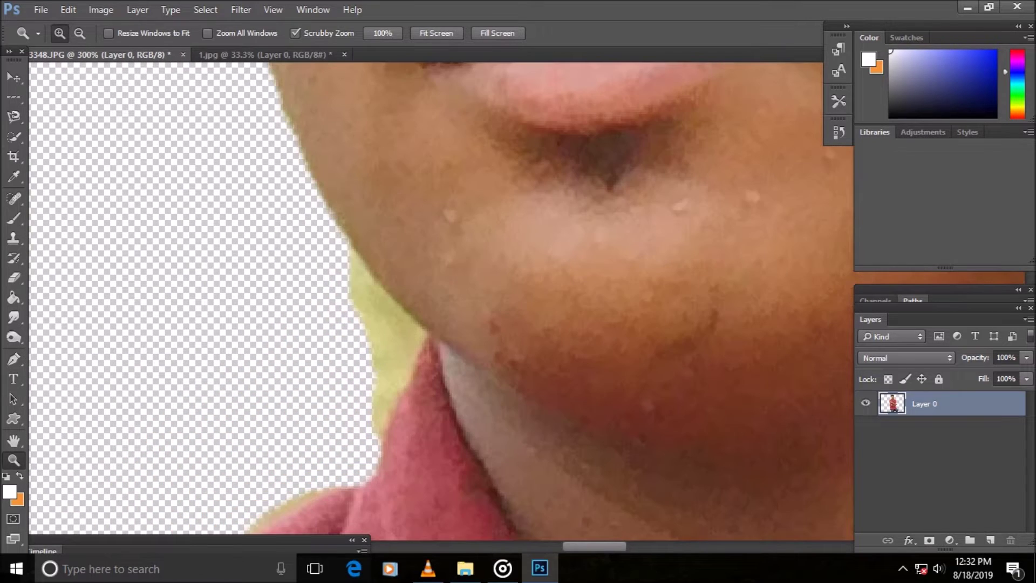
key(e)
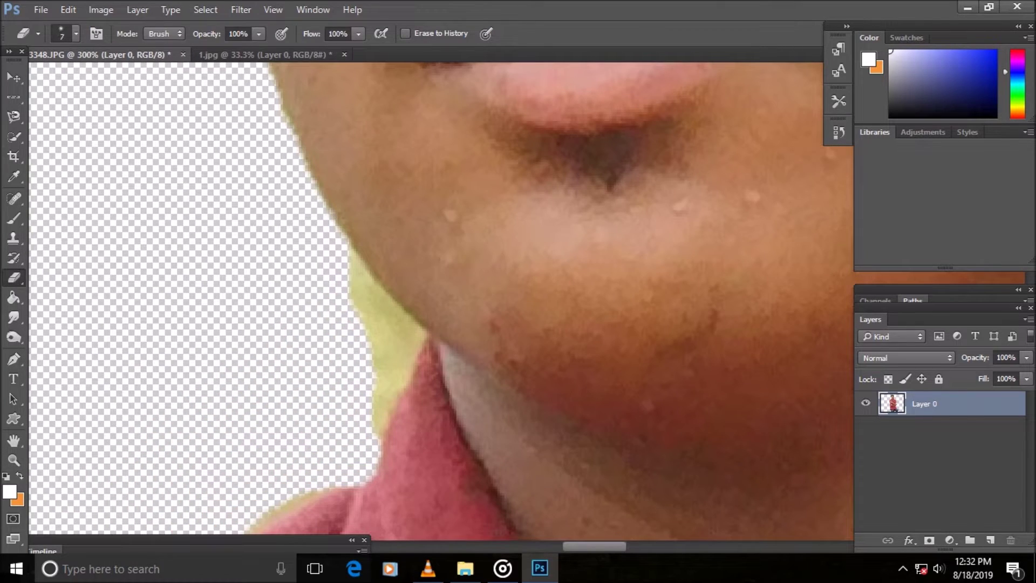
drag(418, 335, 380, 432)
key(bracketright)
drag(406, 341, 378, 424)
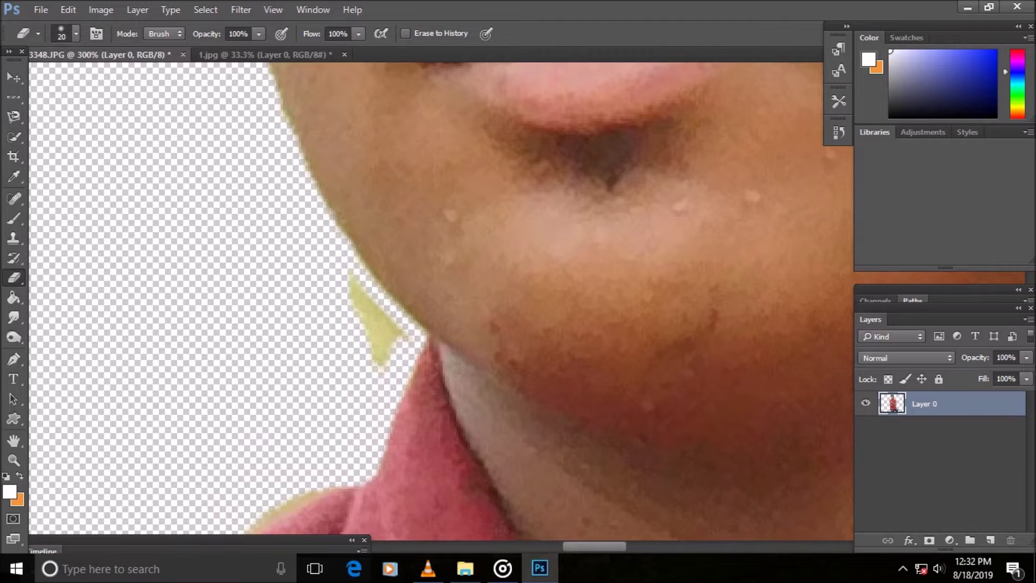
With a larger eraser, clear the yellow triangle left of the neck and the cheek fringe.
key(bracketright)
drag(384, 359, 357, 286)
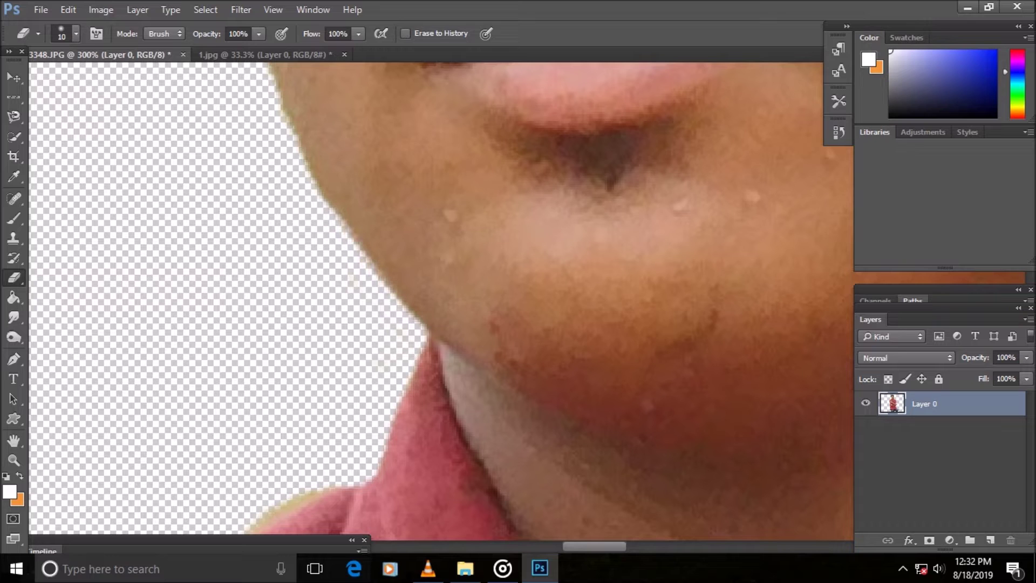
drag(405, 332, 331, 208)
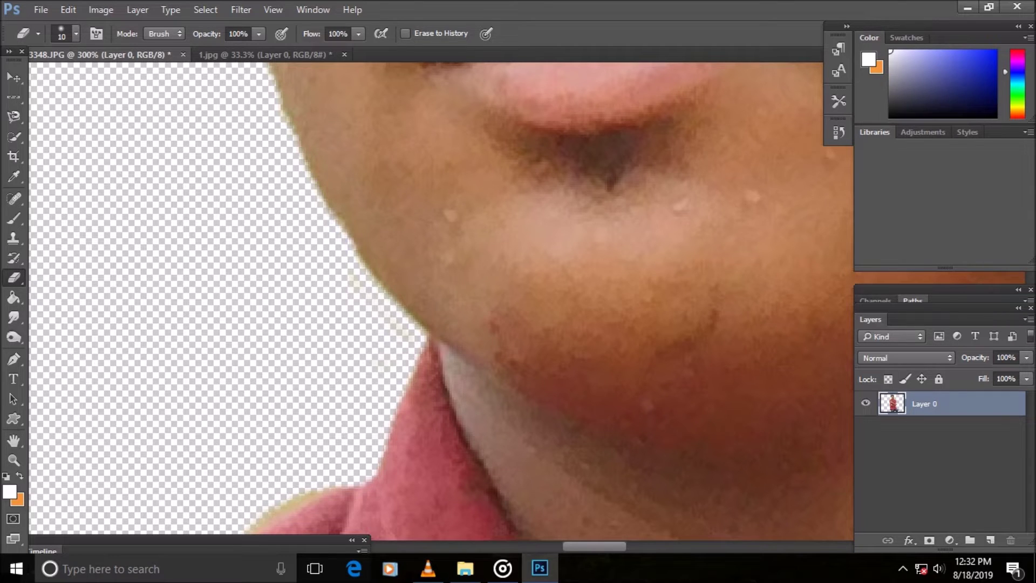
scroll(439, 300, up, 3)
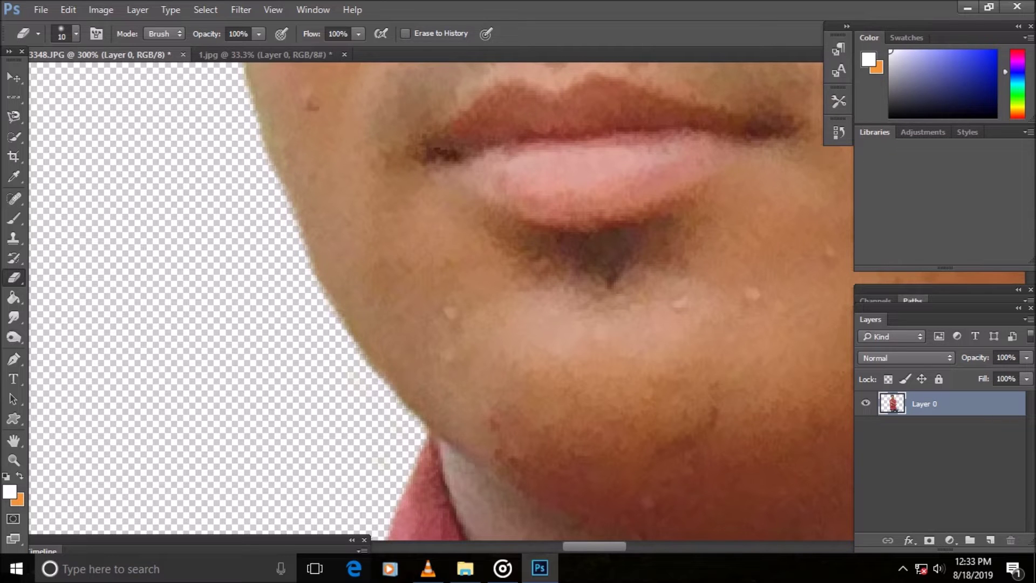
scroll(440, 300, up, 3)
scroll(440, 299, up, 3)
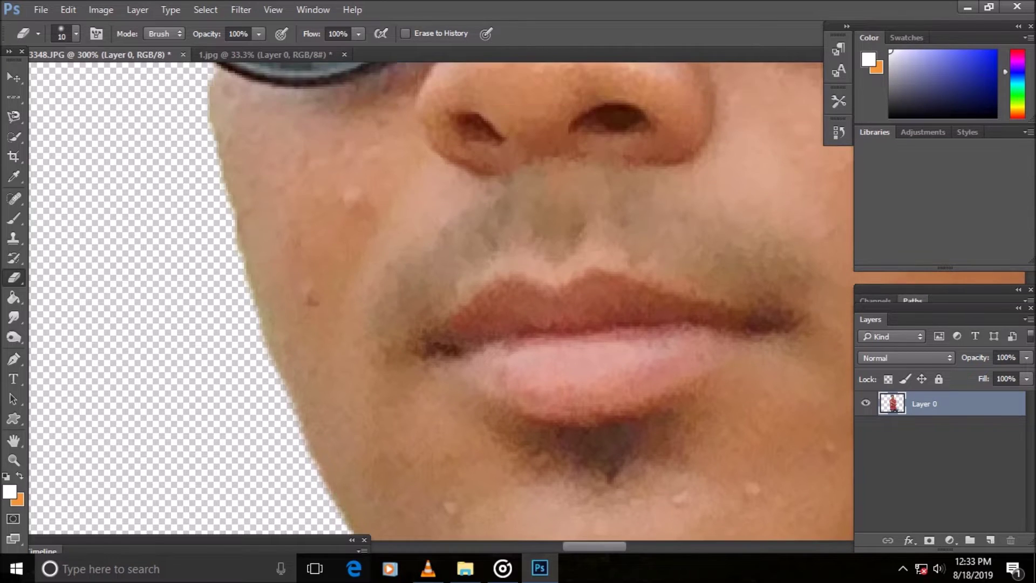
scroll(440, 300, up, 2)
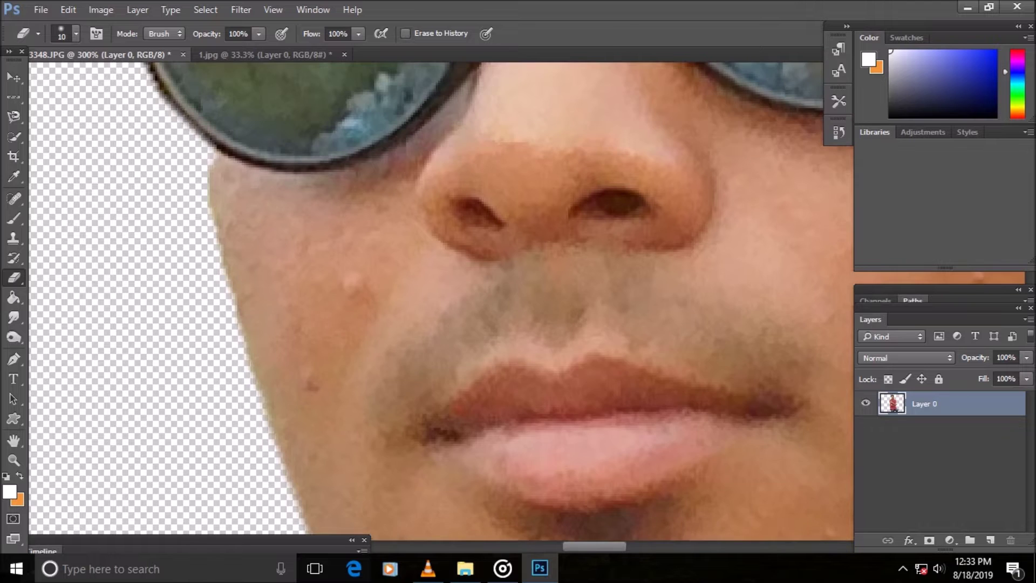
scroll(440, 299, up, 2)
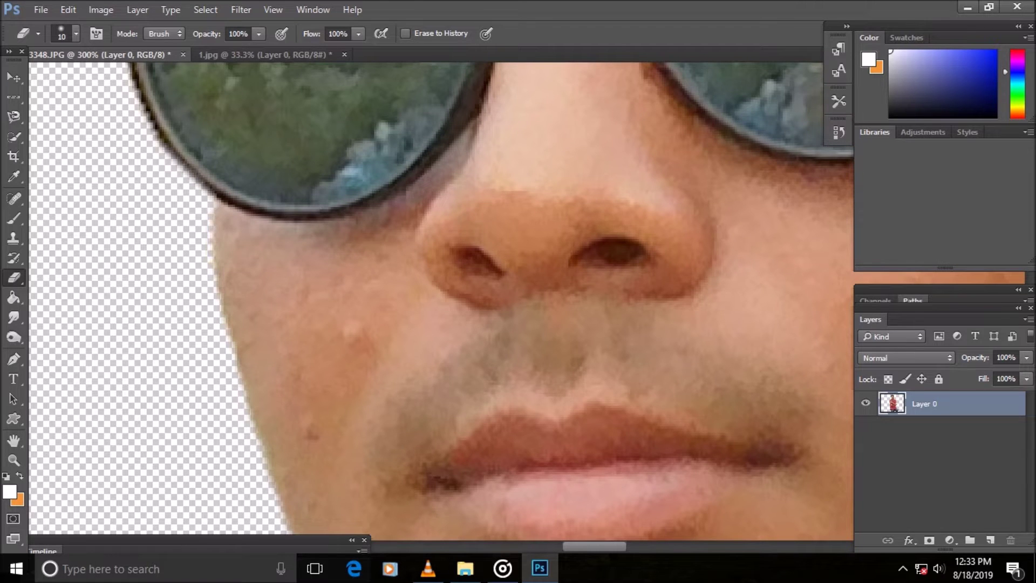
scroll(440, 300, up, 3)
scroll(440, 299, up, 2)
scroll(440, 299, up, 2)
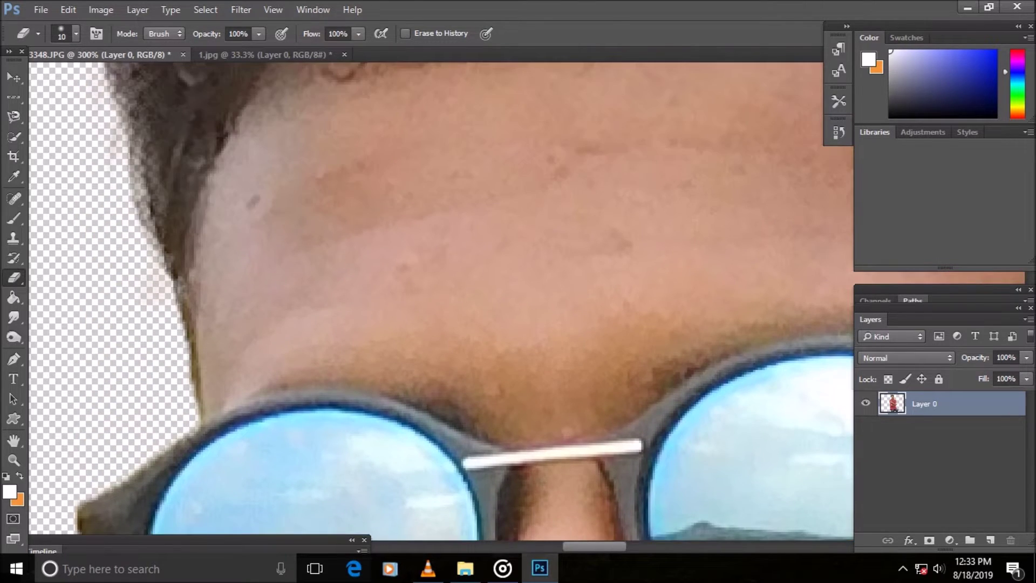
Zoom out to check the lower face edges.
key(z)
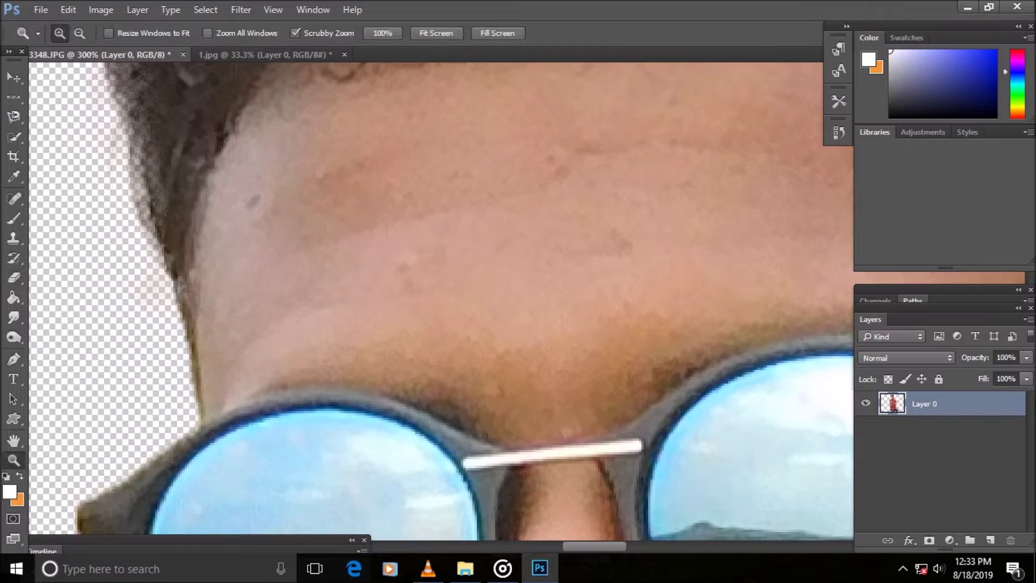
key(ctrl+minus)
scroll(440, 299, down, 3)
key(ctrl+minus)
scroll(440, 300, down, 2)
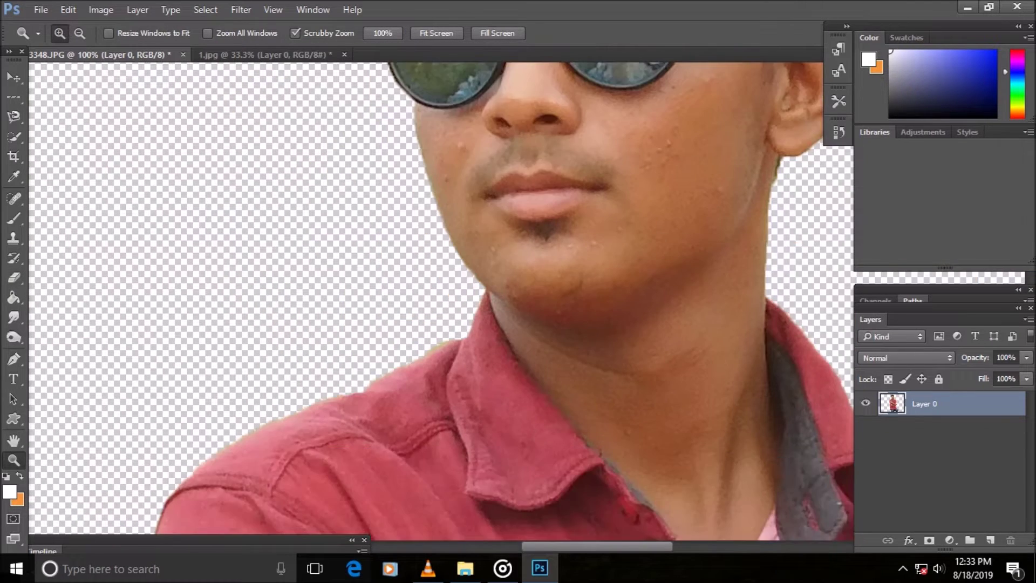
Erase leftover background fringe from the chin and collar down along the shirt and jeans.
key(ctrl+plus)
key(e)
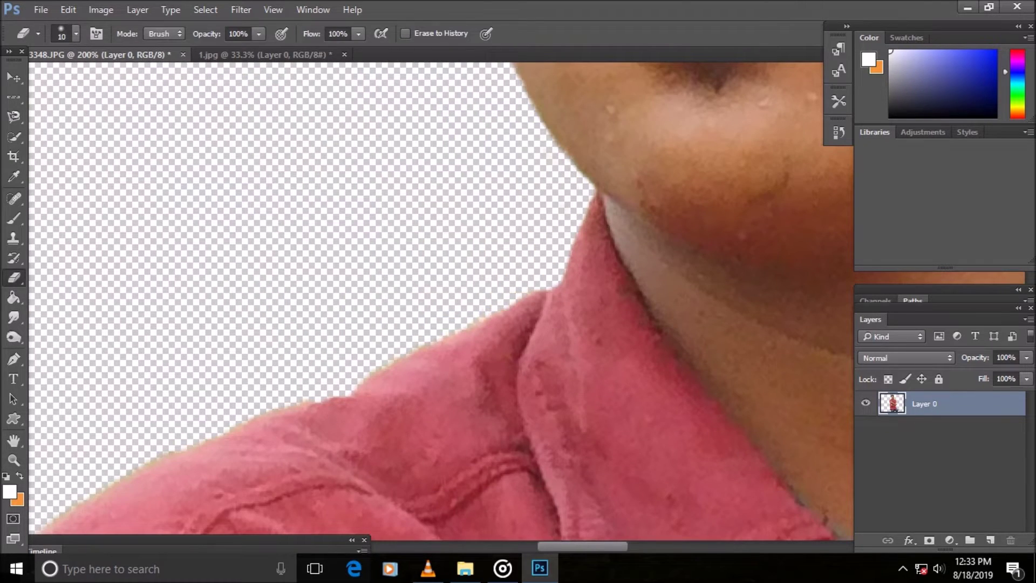
scroll(440, 300, left, 5)
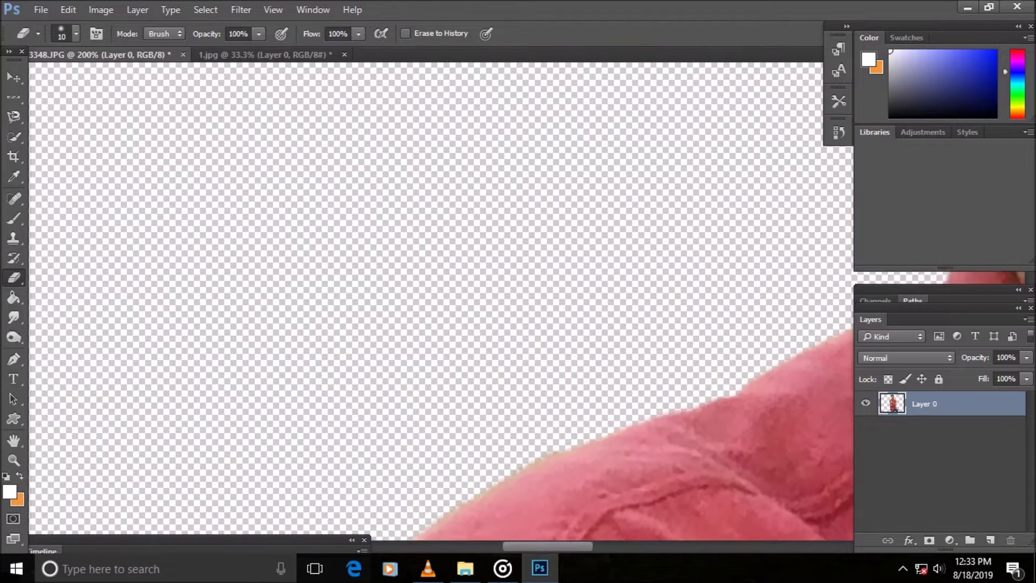
scroll(440, 300, down, 3)
scroll(440, 300, down, 2)
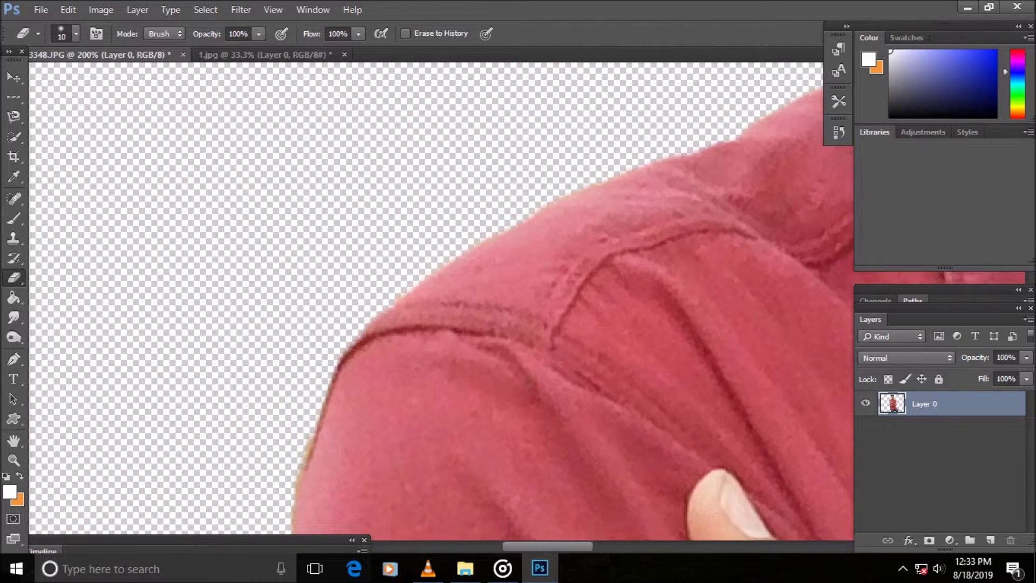
scroll(440, 299, down, 4)
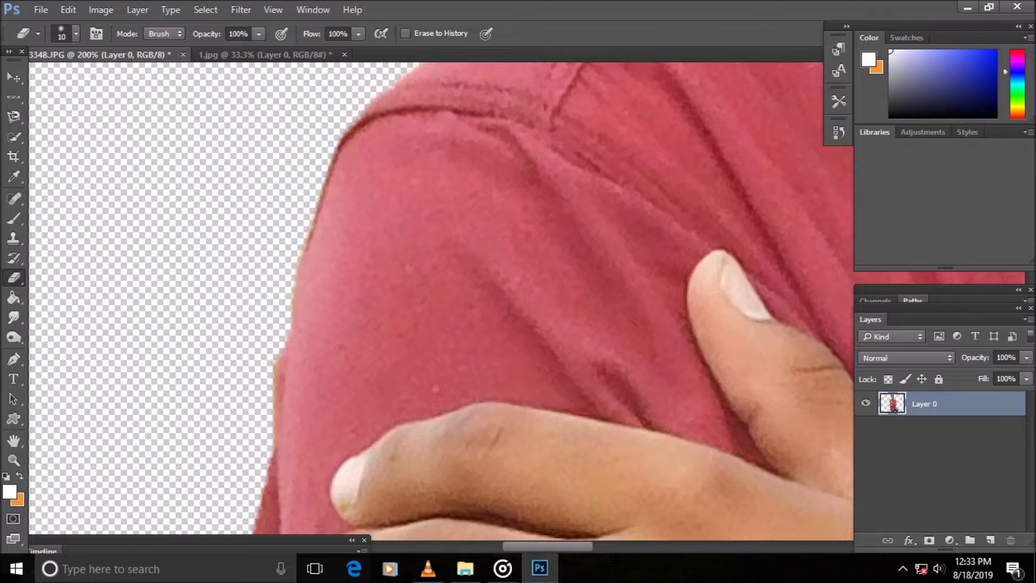
scroll(440, 299, down, 4)
scroll(440, 300, down, 1)
scroll(440, 300, down, 2)
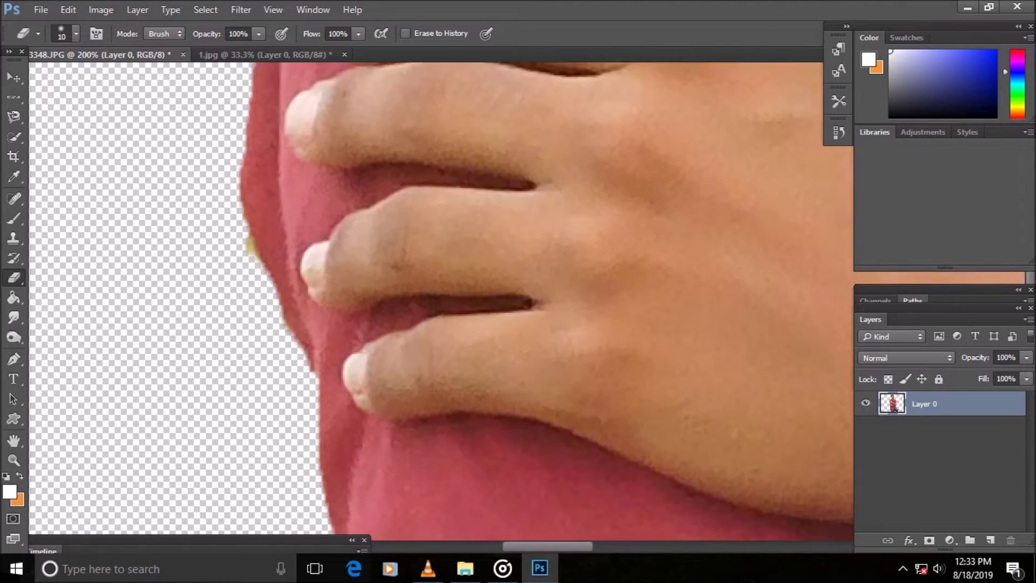
scroll(440, 300, down, 1)
scroll(440, 300, down, 1)
scroll(440, 300, down, 1)
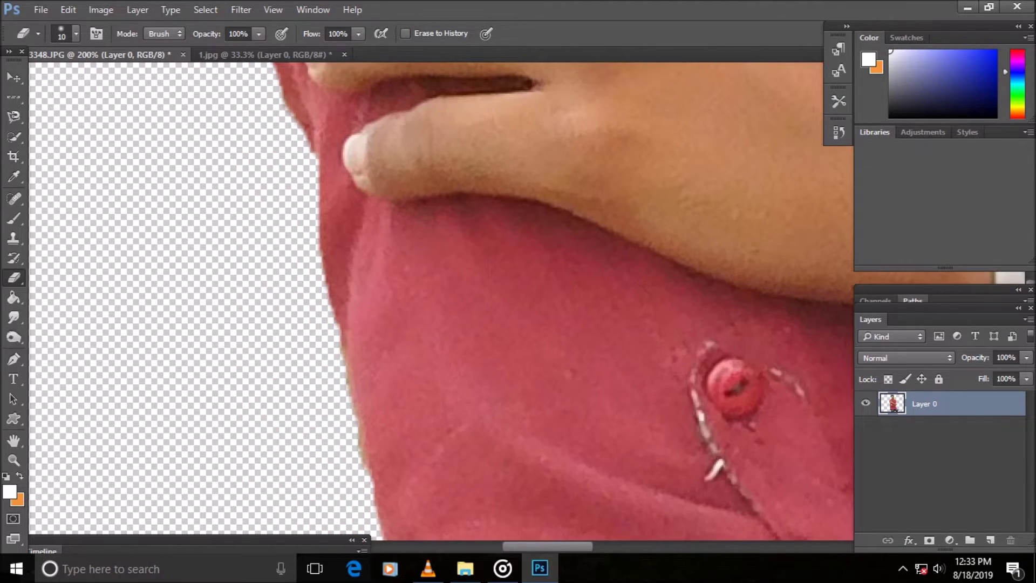
scroll(440, 300, down, 4)
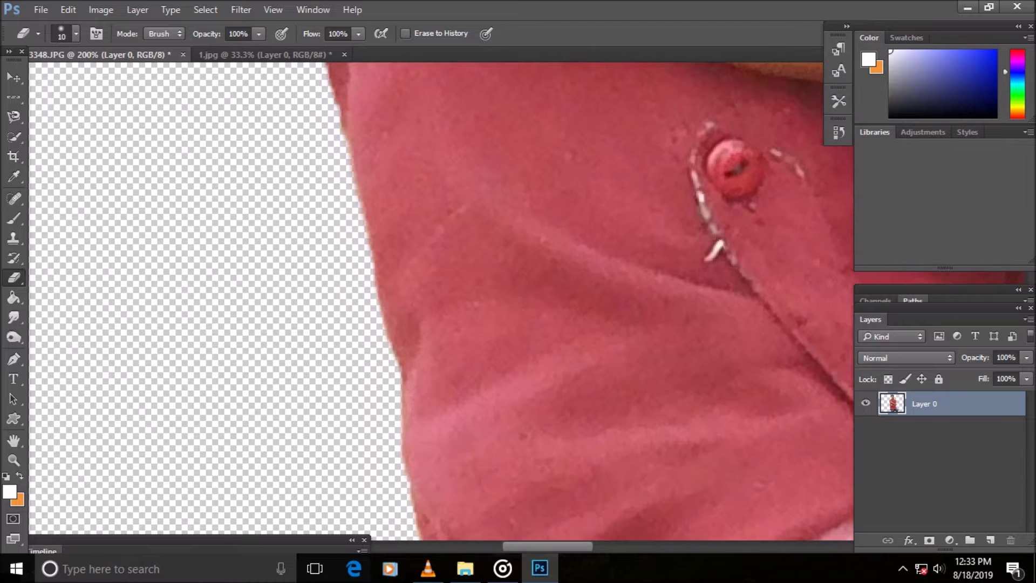
scroll(439, 300, down, 3)
scroll(440, 300, down, 2)
scroll(439, 300, down, 4)
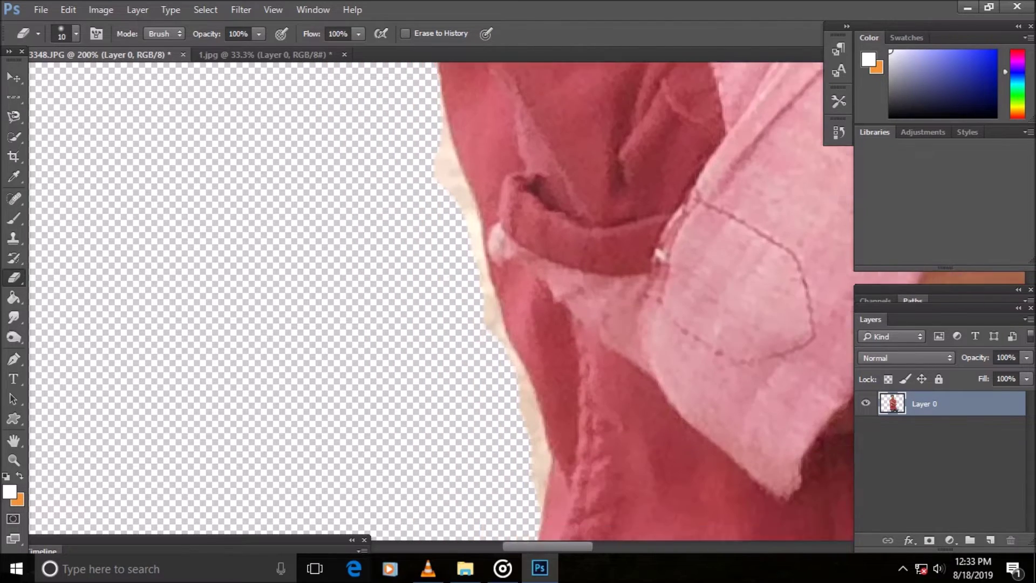
scroll(440, 300, down, 1)
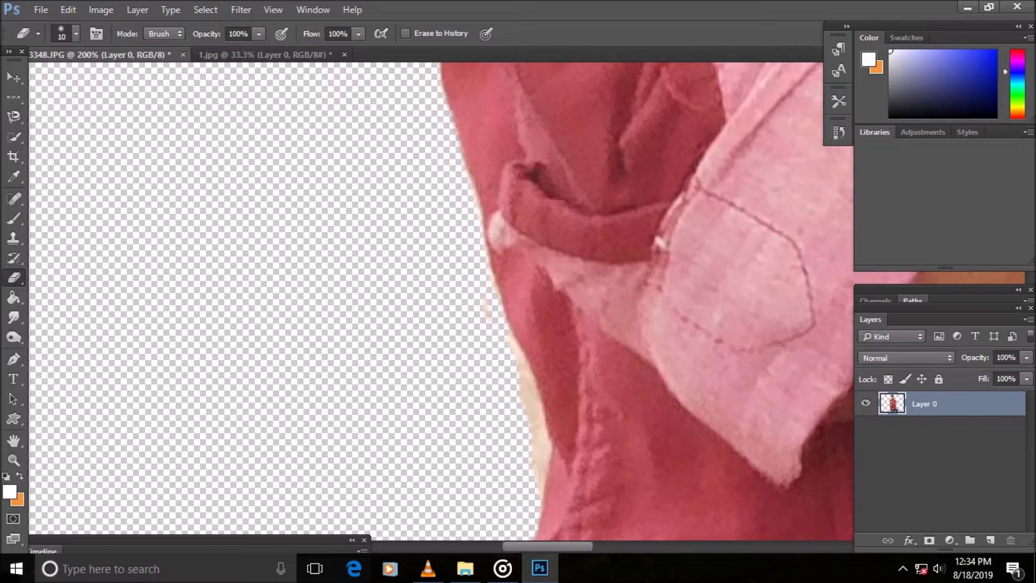
scroll(440, 300, down, 3)
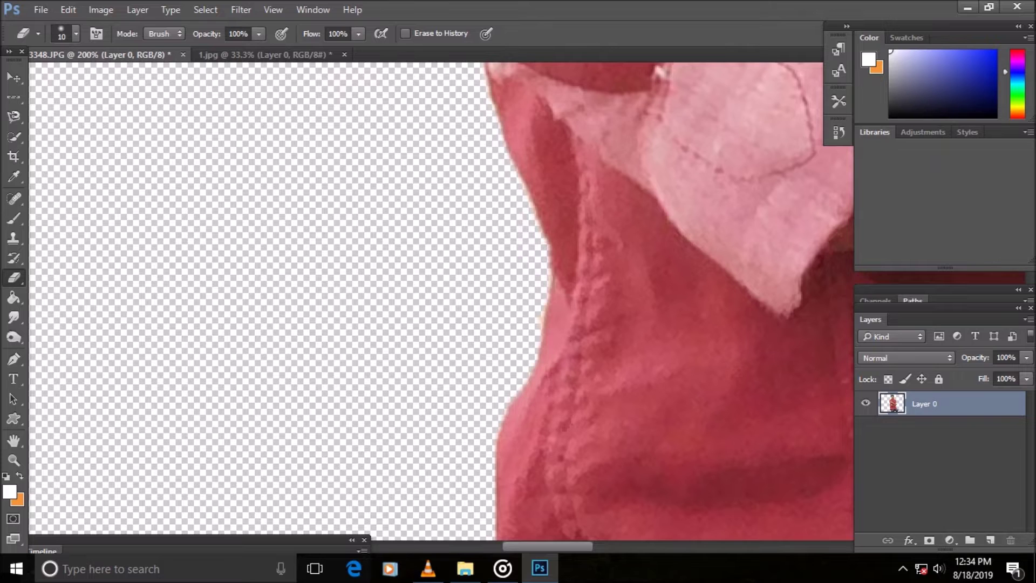
scroll(440, 300, down, 3)
scroll(439, 300, down, 2)
scroll(440, 299, down, 1)
scroll(440, 300, down, 3)
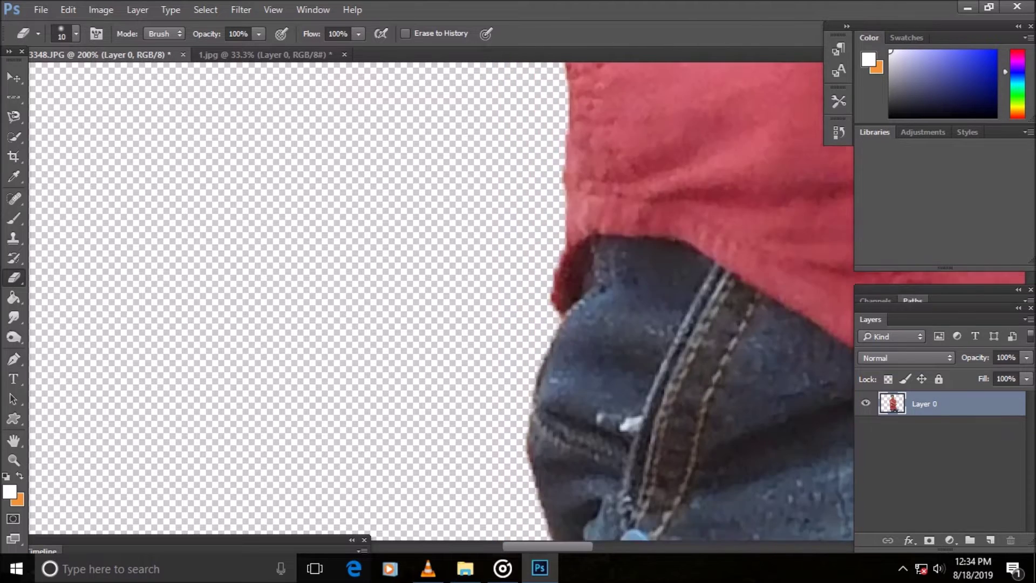
scroll(440, 299, down, 3)
At 100% view, erase stray background pixels up the figure's edge toward the ear and hair.
key(z)
right_click(615, 238)
click(648, 341)
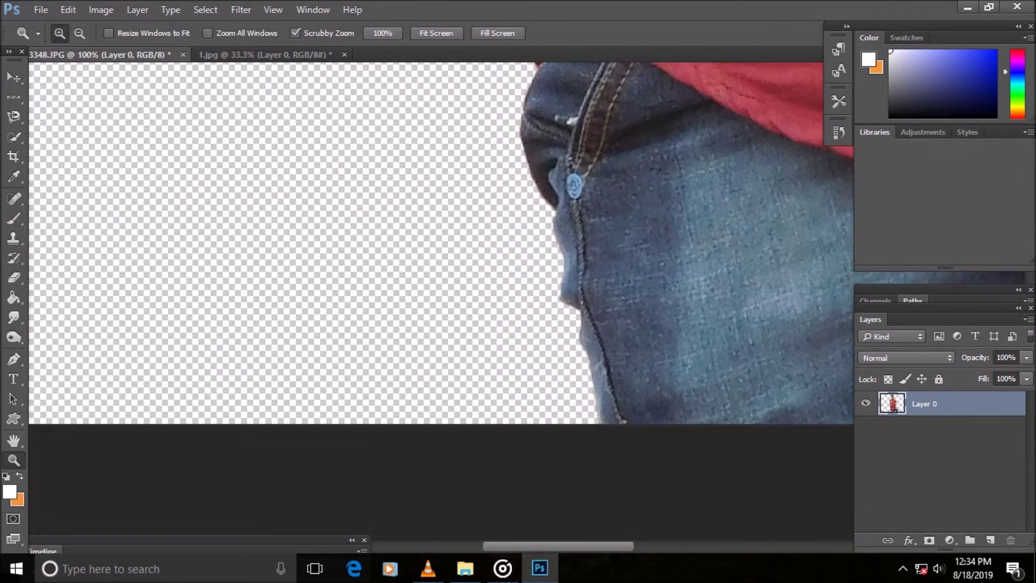
scroll(440, 300, right, 3)
scroll(440, 300, right, 1)
key(e)
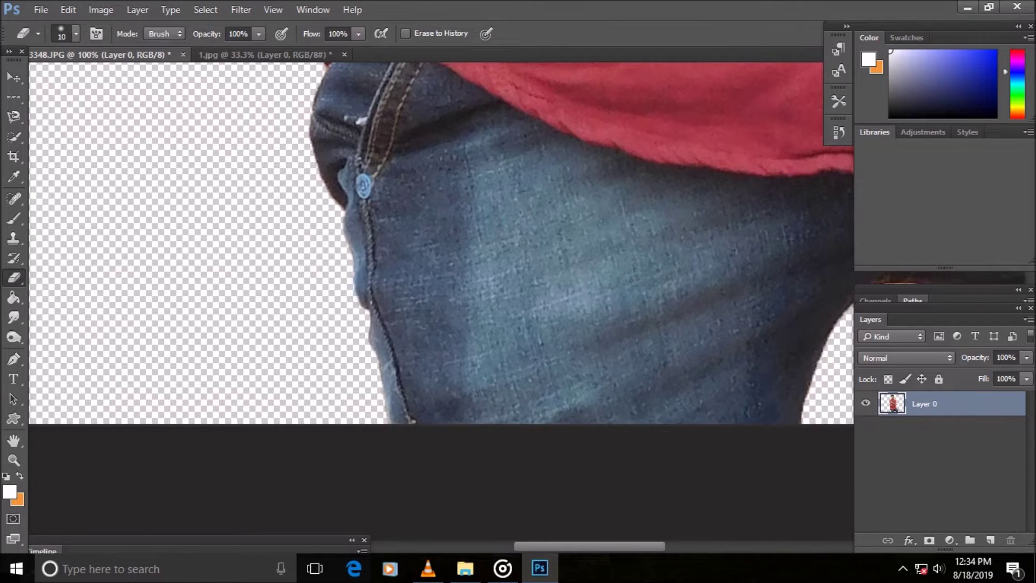
scroll(440, 300, up, 1)
scroll(440, 299, right, 3)
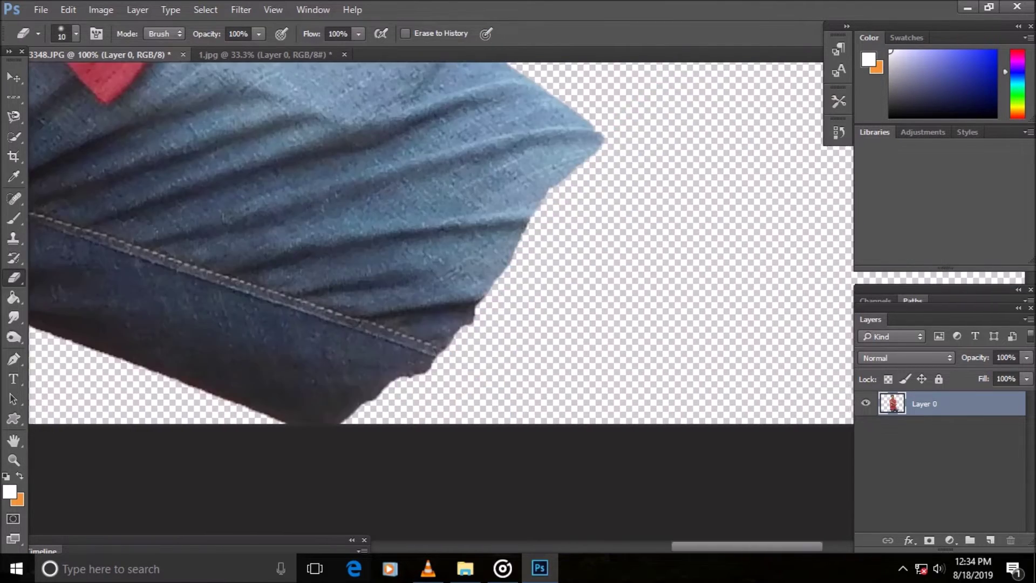
scroll(440, 299, up, 2)
scroll(440, 300, up, 2)
scroll(439, 300, up, 3)
scroll(440, 300, up, 2)
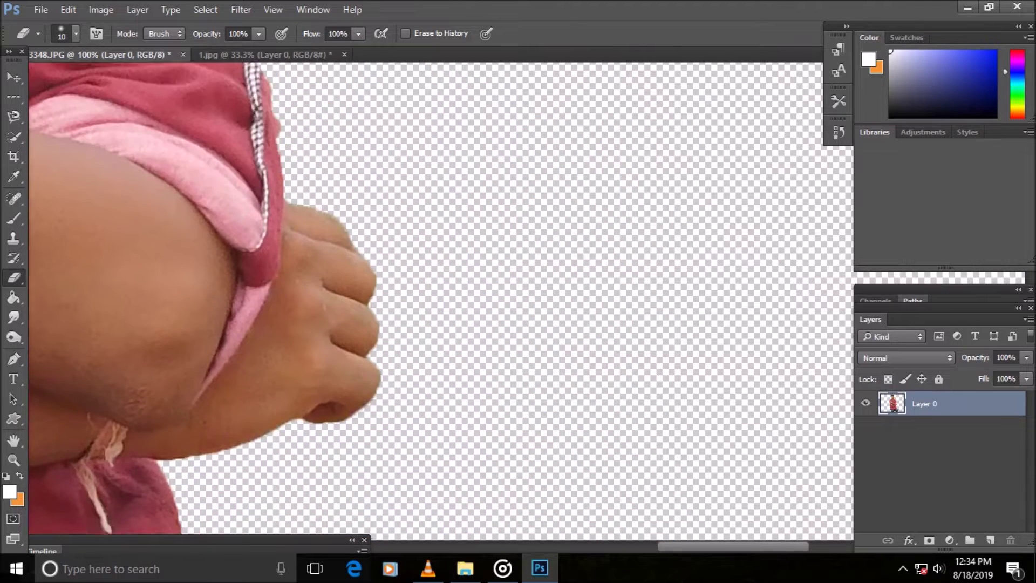
scroll(440, 300, up, 2)
scroll(440, 300, up, 2)
scroll(440, 299, up, 3)
scroll(440, 300, up, 2)
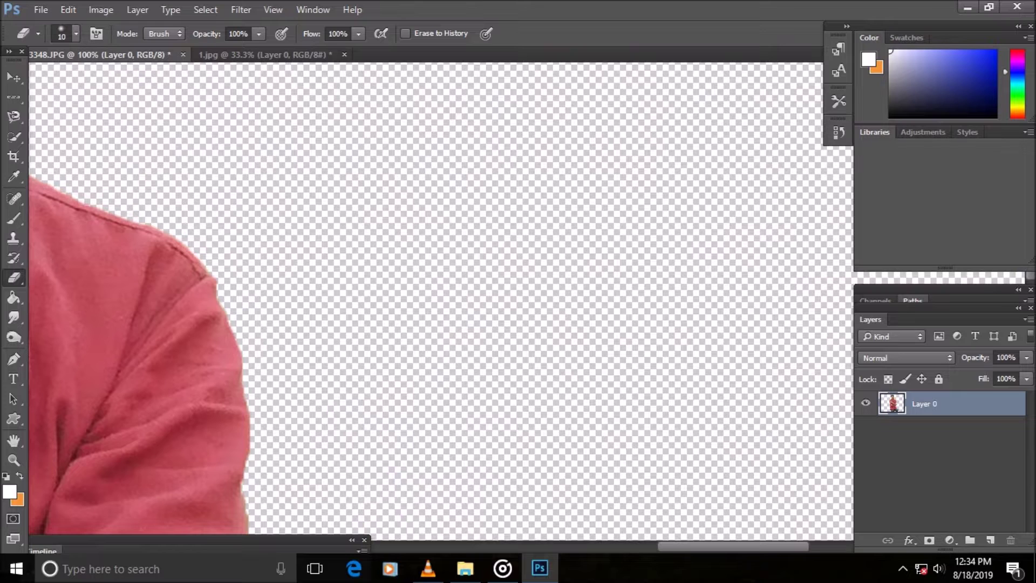
scroll(440, 300, left, 3)
scroll(439, 300, up, 3)
scroll(440, 300, up, 3)
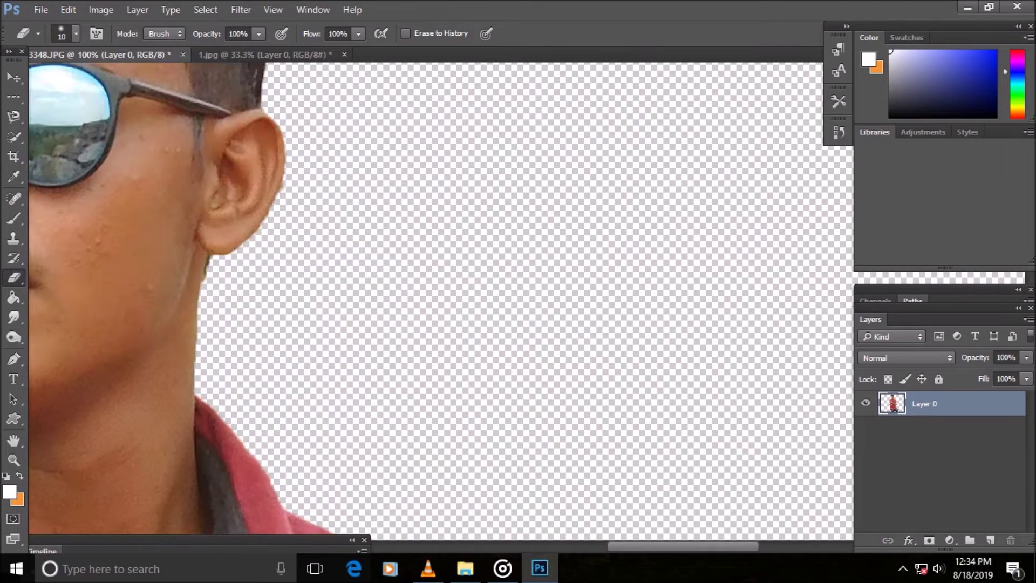
At 200% around the neck, clean the ear and hair edges, then fit the image on screen.
click(151, 384)
key(bracketright)
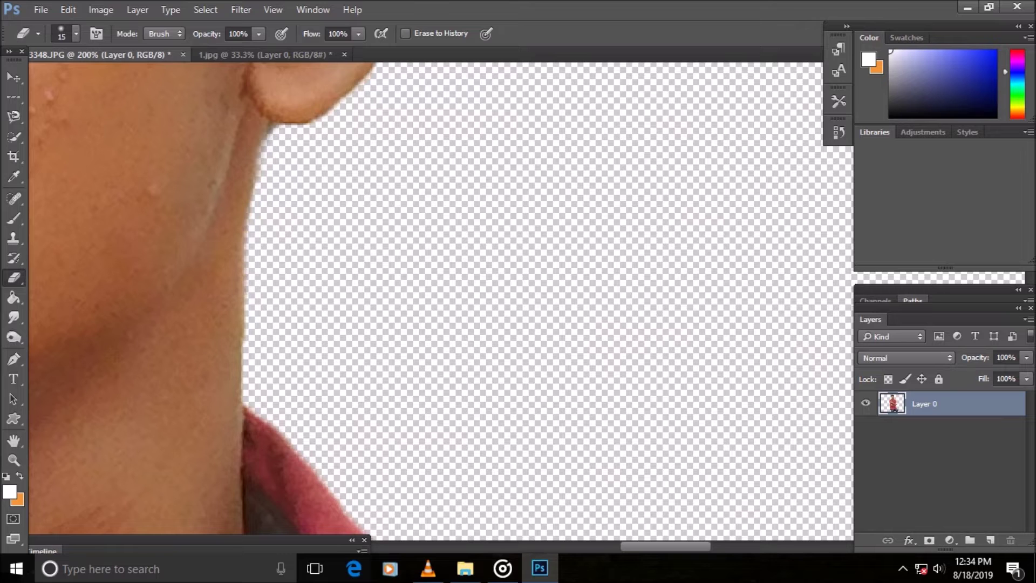
scroll(440, 300, up, 5)
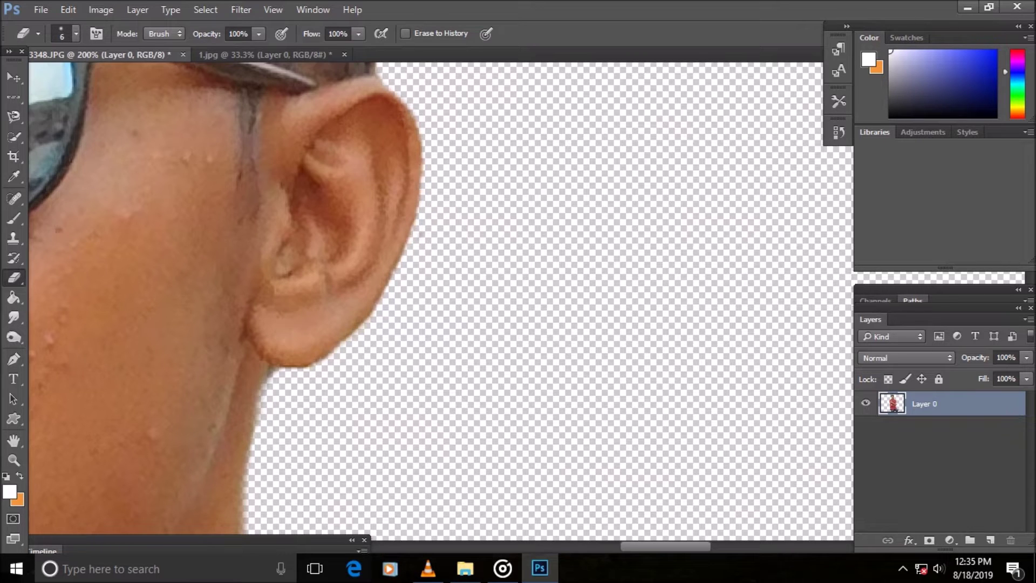
scroll(254, 382, up, 5)
scroll(254, 382, up, 5)
scroll(255, 382, up, 3)
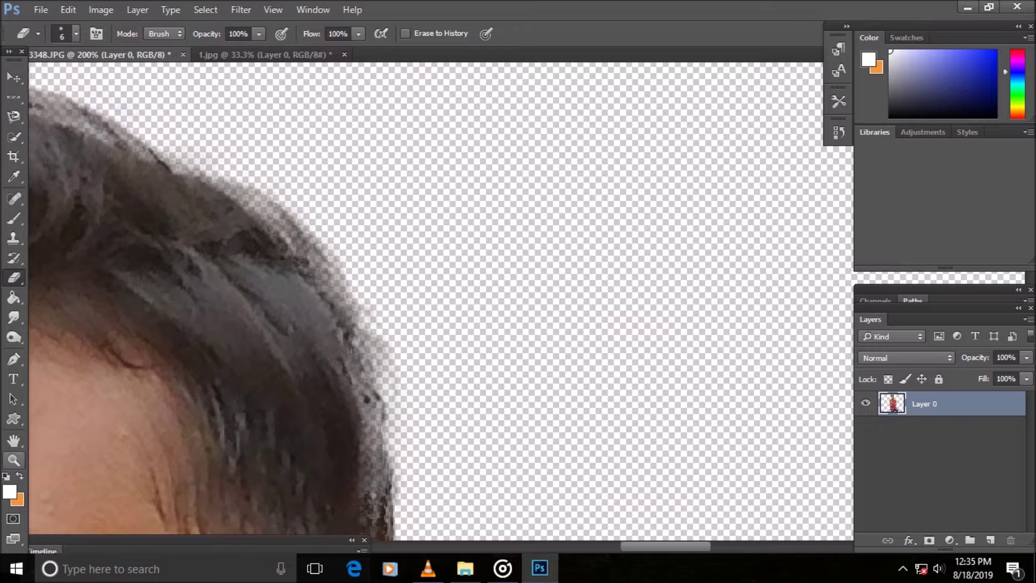
key(z)
right_click(255, 382)
click(306, 390)
Zoom out to 8.33% and bring the cut-out man into the truck document as a new layer.
key(v)
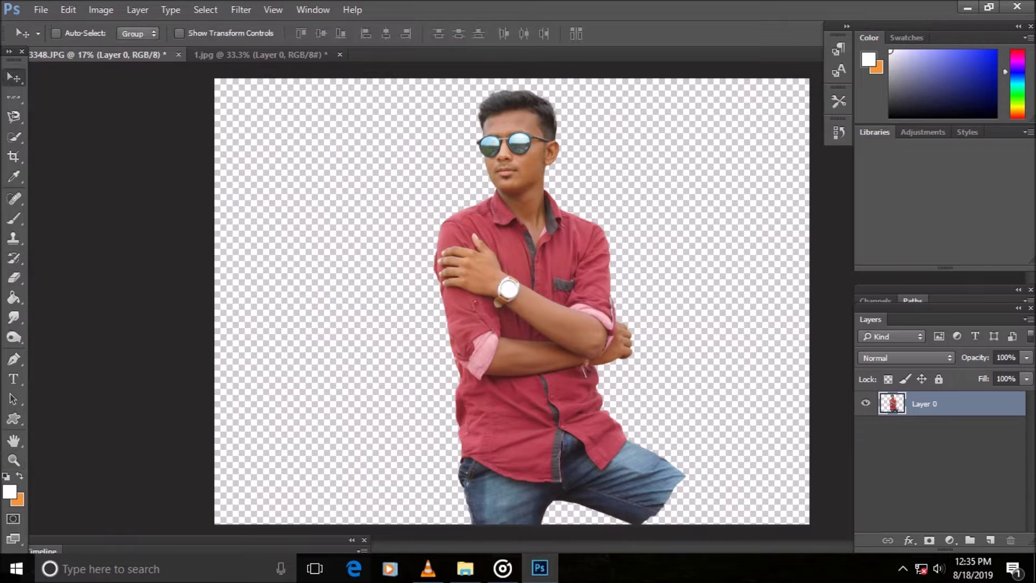
key(z)
right_click(418, 272)
click(459, 369)
right_click(374, 275)
click(419, 373)
key(v)
drag(512, 302, 265, 54)
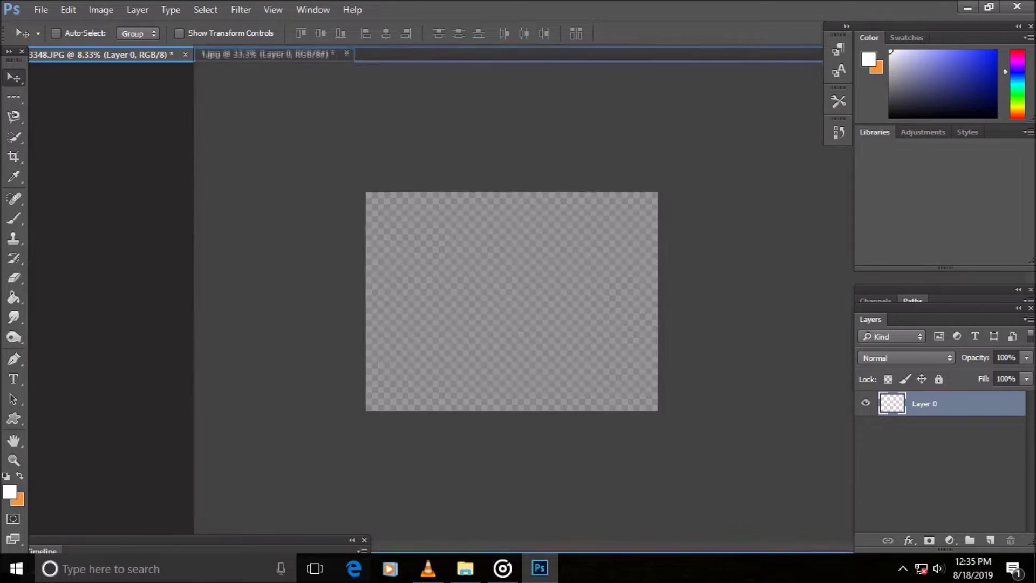
drag(265, 55, 511, 302)
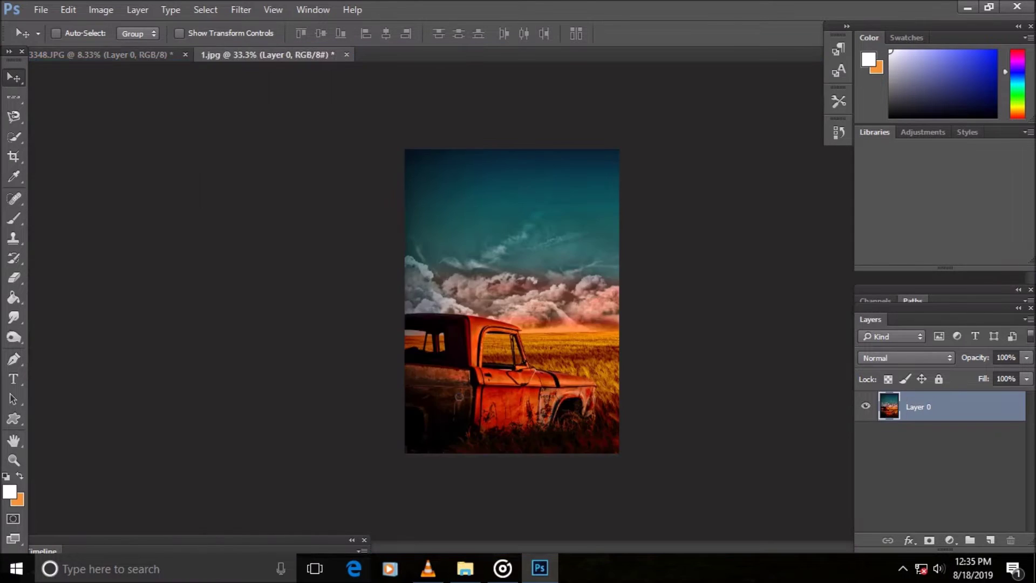
key(ctrl+Tab)
key(ctrl+Tab)
key(ctrl+Tab)
key(ctrl+z)
key(ctrl+z)
key(ctrl+Tab)
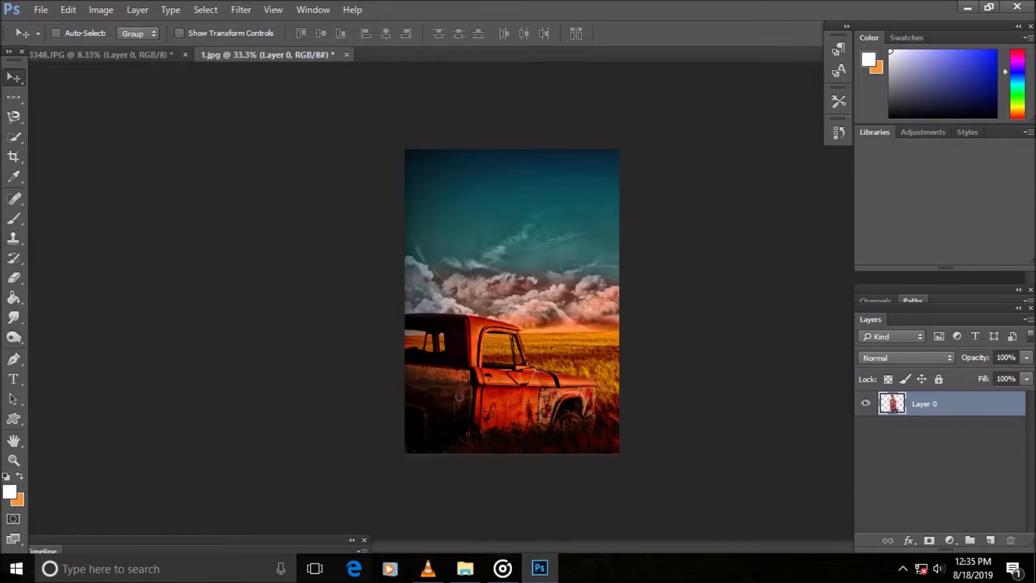
key(ctrl+v)
Free-transform the man layer to shrink and place him over the truck scene.
click(68, 9)
click(139, 285)
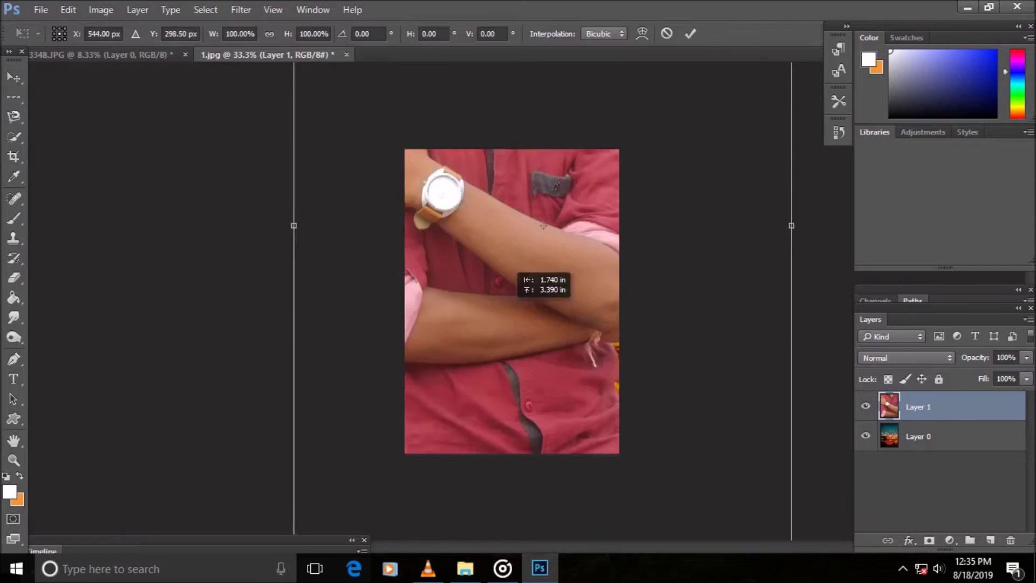
drag(532, 292, 469, 226)
mouse_move(736, 432)
mouse_down()
mouse_move(578, 285)
mouse_move(614, 451)
mouse_up()
mouse_move(524, 258)
mouse_down()
mouse_move(531, 290)
mouse_move(267, 54)
mouse_up()
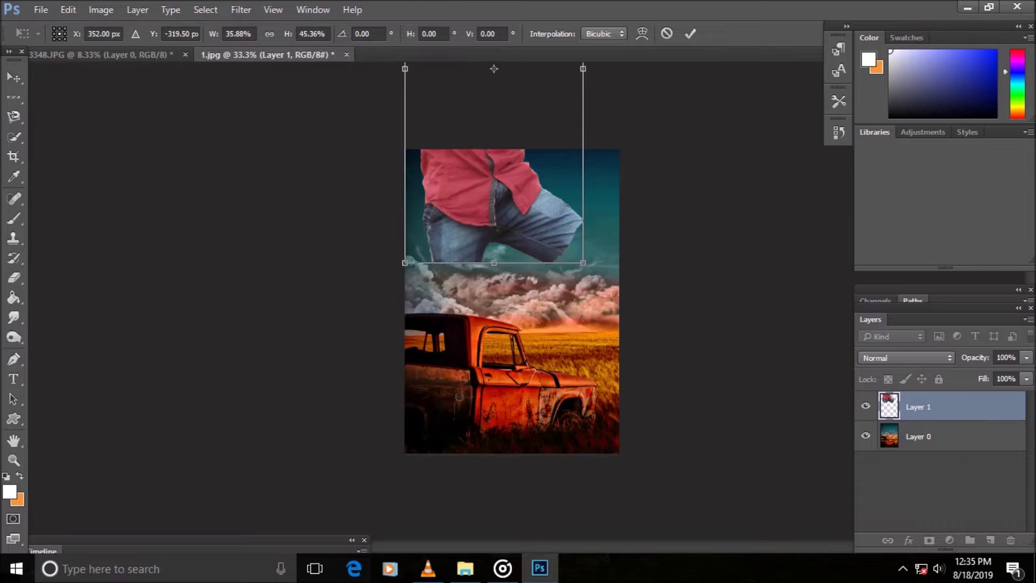
Cancel two attempts to duplicate Layer 1, then delete the man layer from the truck image.
right_click(979, 407)
click(809, 149)
click(668, 142)
right_click(960, 407)
click(800, 150)
key(Escape)
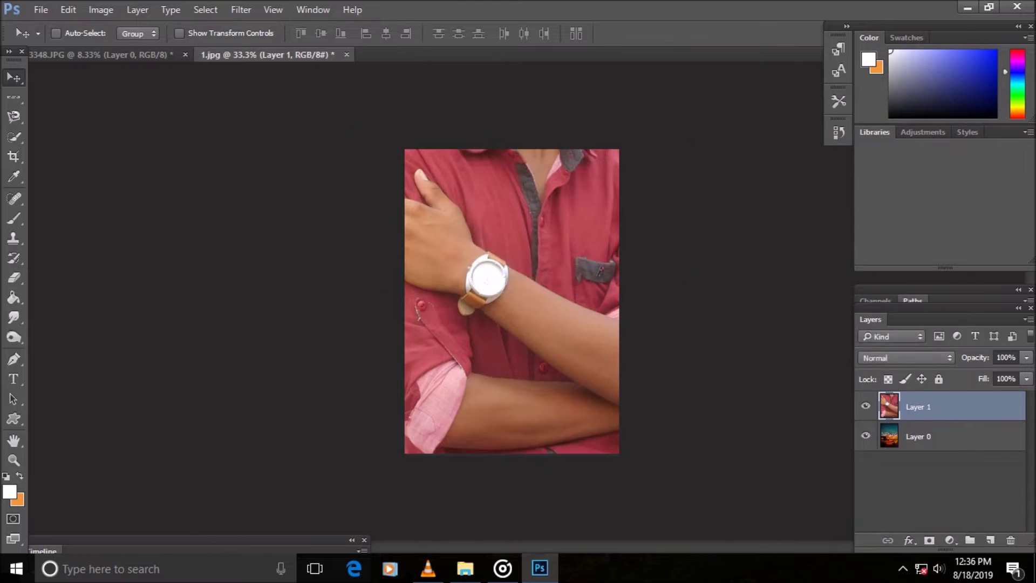
right_click(961, 406)
click(793, 175)
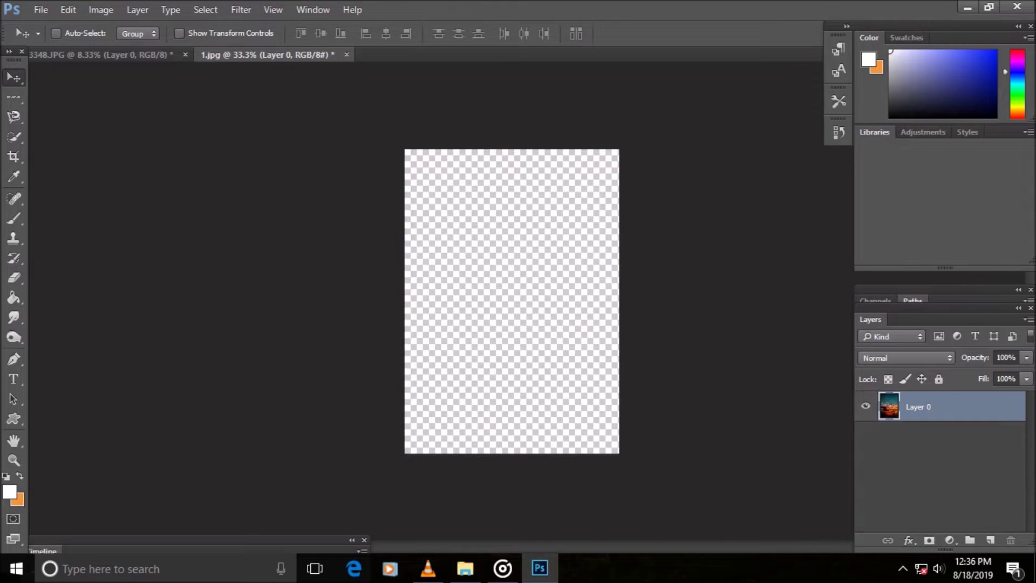
Move the truck layer into the man's document, enlarge it, and send it behind him.
drag(512, 301, 497, 289)
click(68, 9)
click(128, 289)
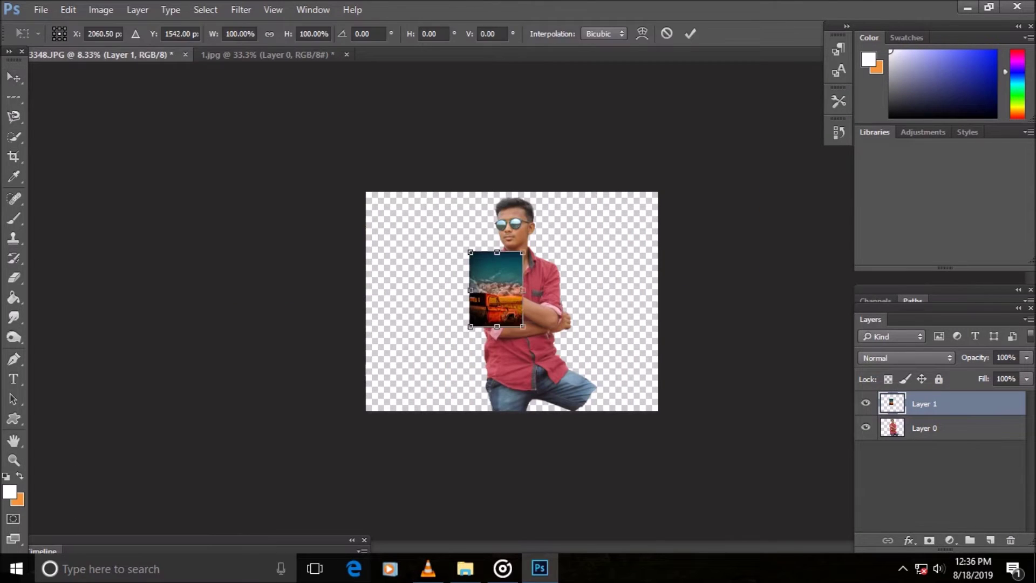
drag(470, 252, 431, 192)
drag(522, 327, 578, 411)
key(Return)
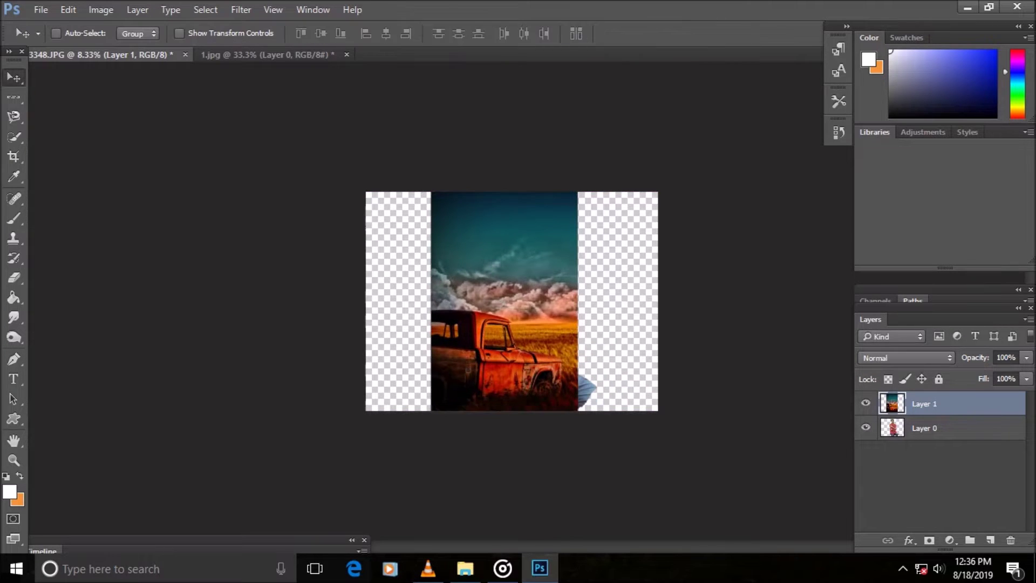
key(ctrl+bracketleft)
At 12.5% zoom, nudge the truck background right behind the man.
key(z)
key(ctrl+plus)
key(ctrl+plus)
right_click(445, 344)
click(486, 452)
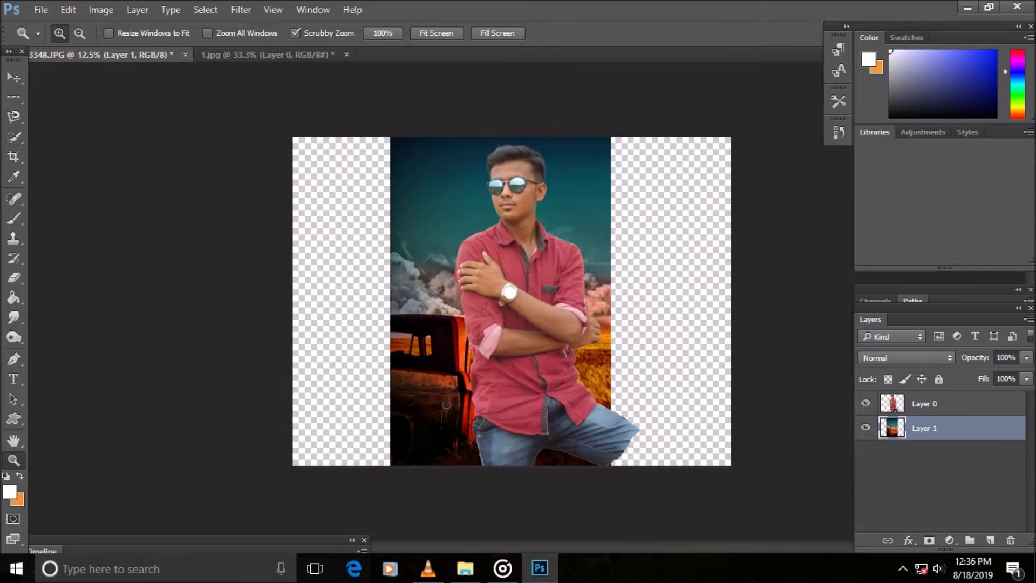
key(v)
mouse_move(532, 316)
mouse_down()
mouse_move(561, 319)
mouse_move(526, 294)
mouse_up()
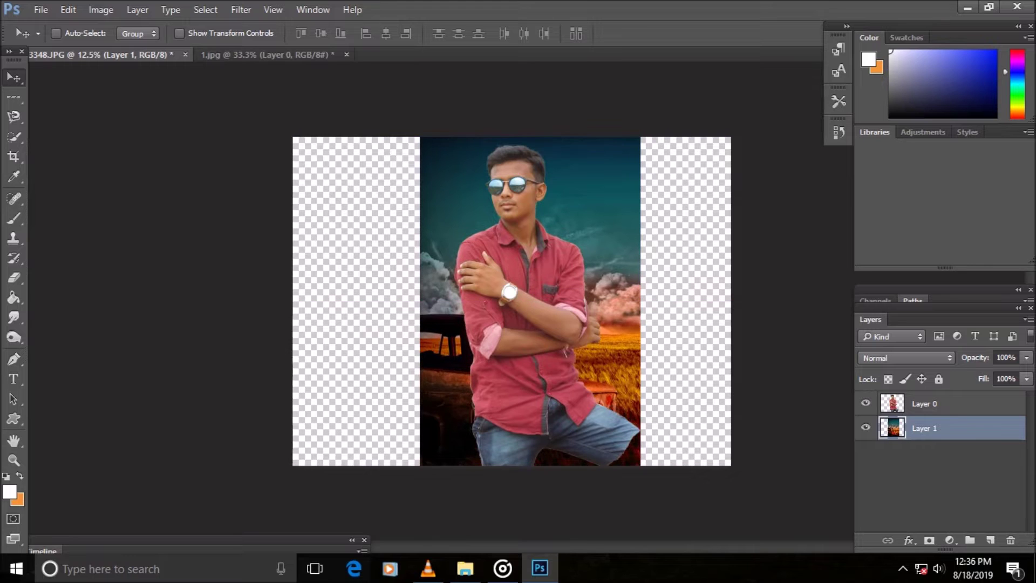
Crop the canvas to a 2:3 portrait ratio around the man and truck.
key(c)
click(83, 33)
click(64, 118)
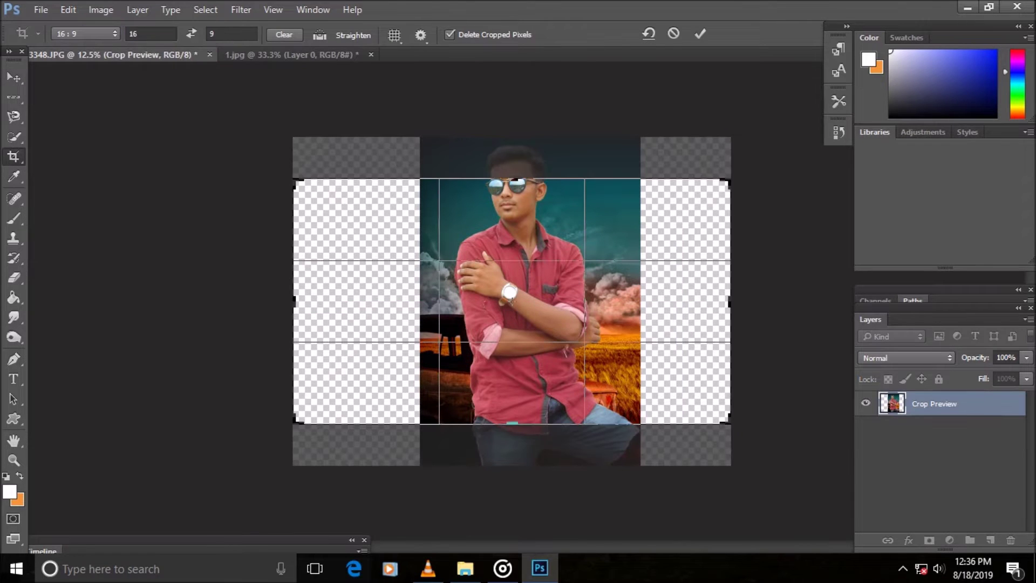
click(83, 33)
click(65, 107)
drag(600, 186, 583, 186)
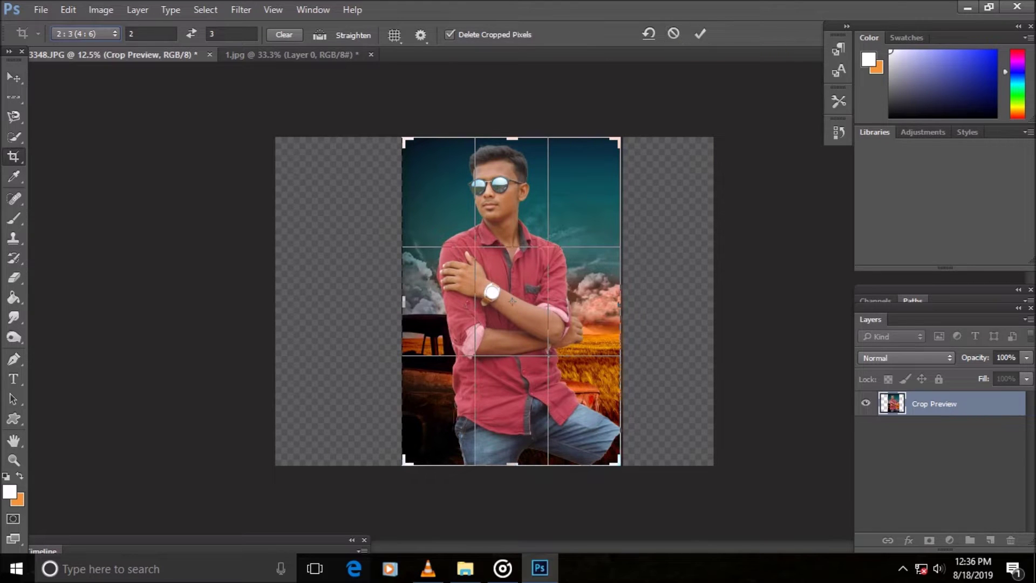
click(700, 34)
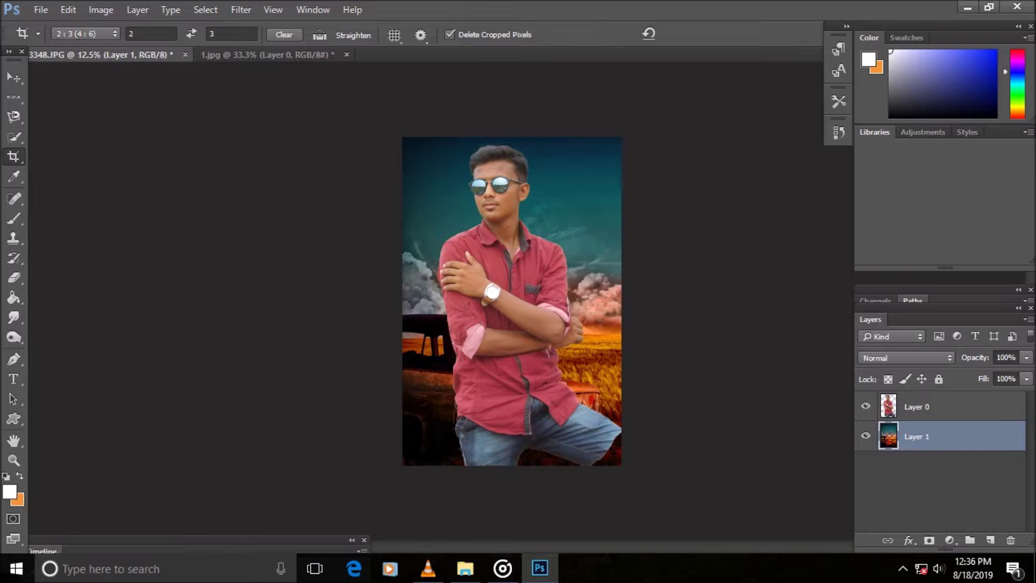
Select the man's layer and begin shrinking him to about half size.
click(917, 407)
click(68, 9)
click(108, 287)
drag(621, 138, 532, 293)
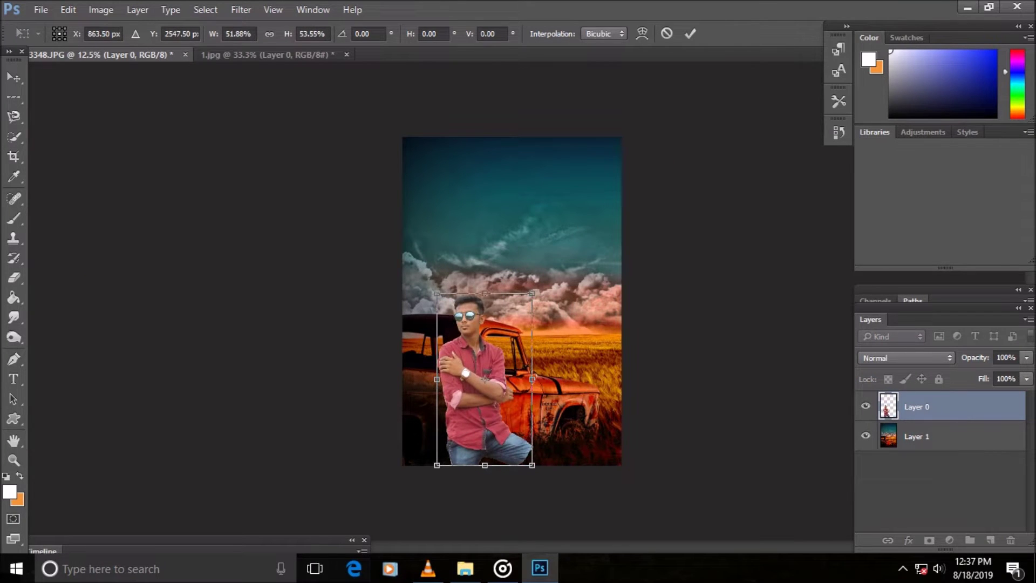
Scale and position the man in front of the truck, then commit the transform.
drag(485, 377, 494, 378)
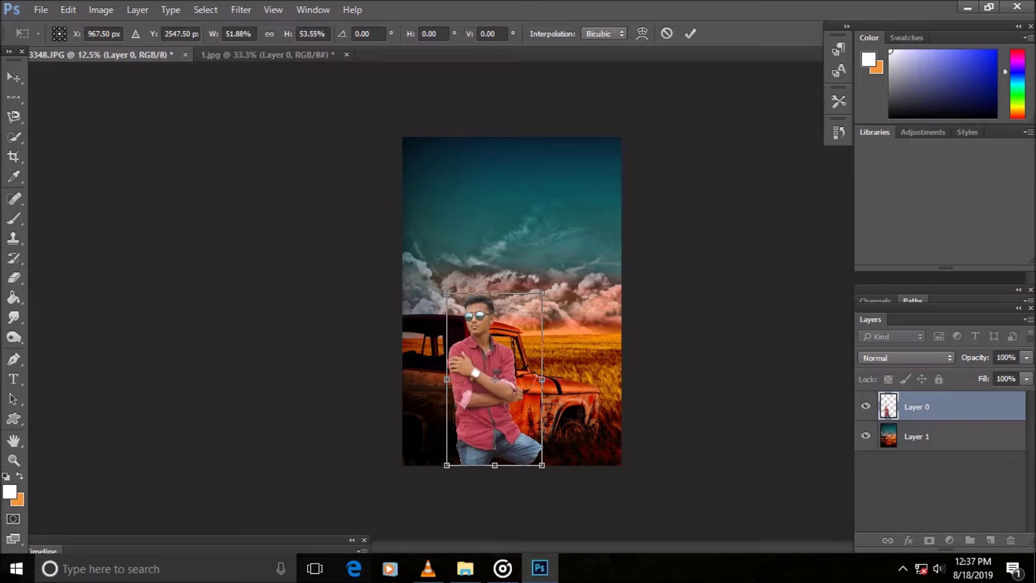
drag(447, 464, 455, 457)
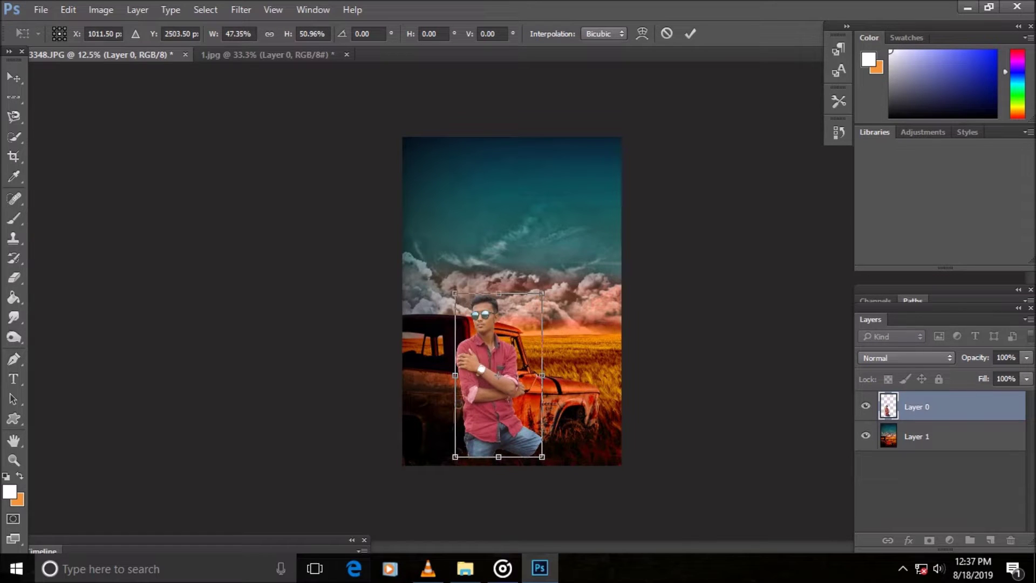
drag(492, 366, 488, 361)
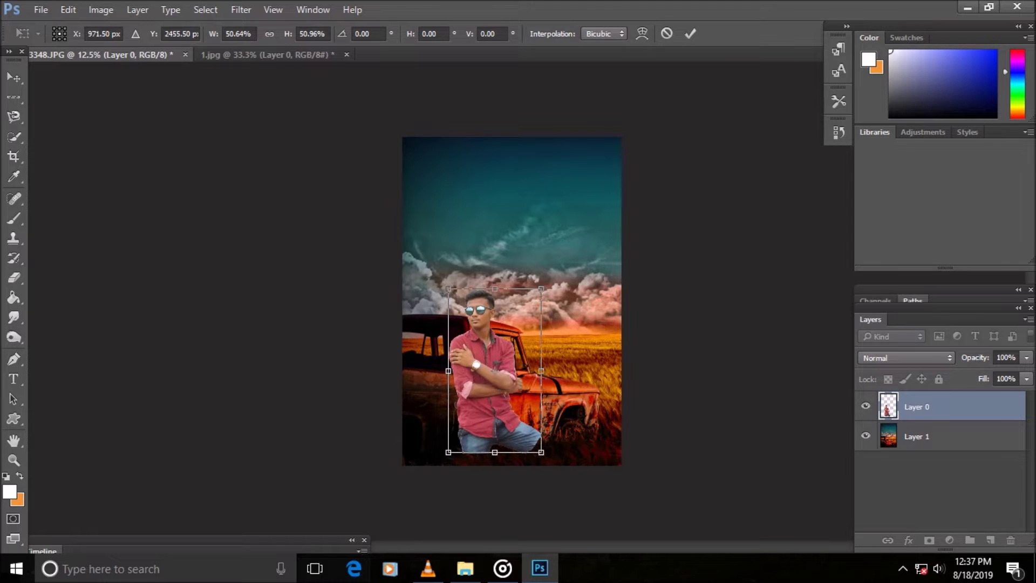
drag(495, 289, 495, 281)
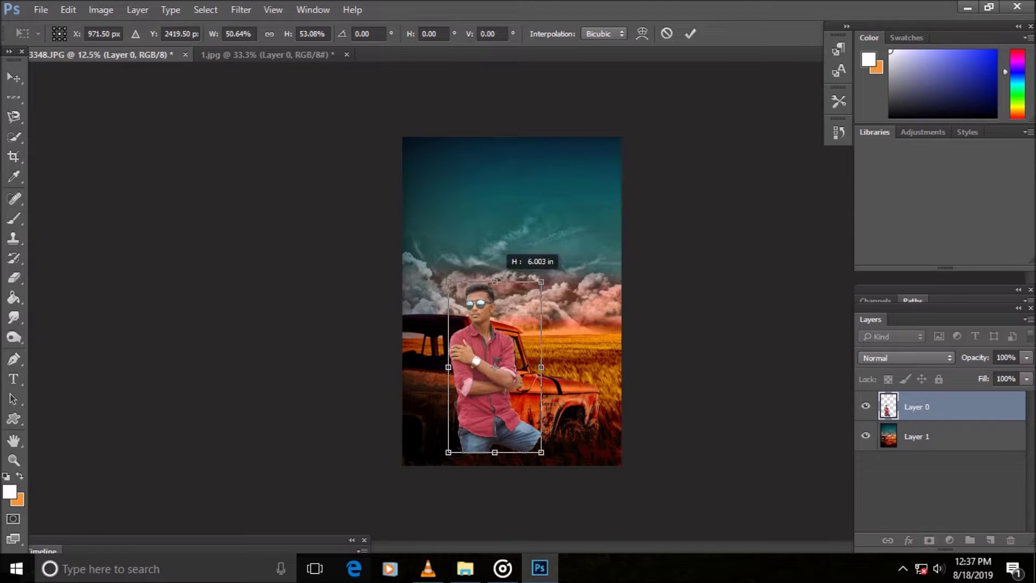
drag(541, 367, 540, 367)
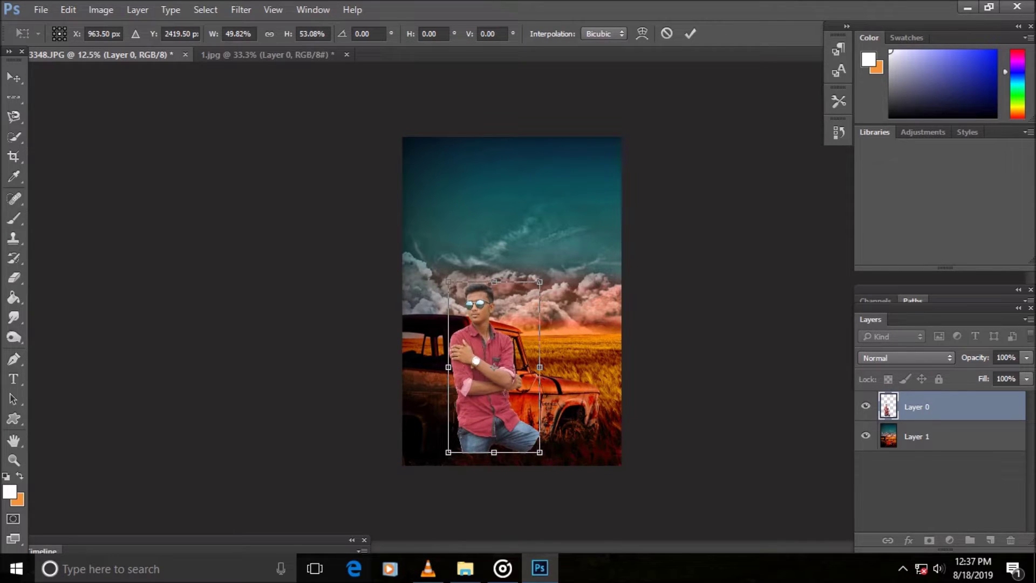
drag(540, 367, 542, 367)
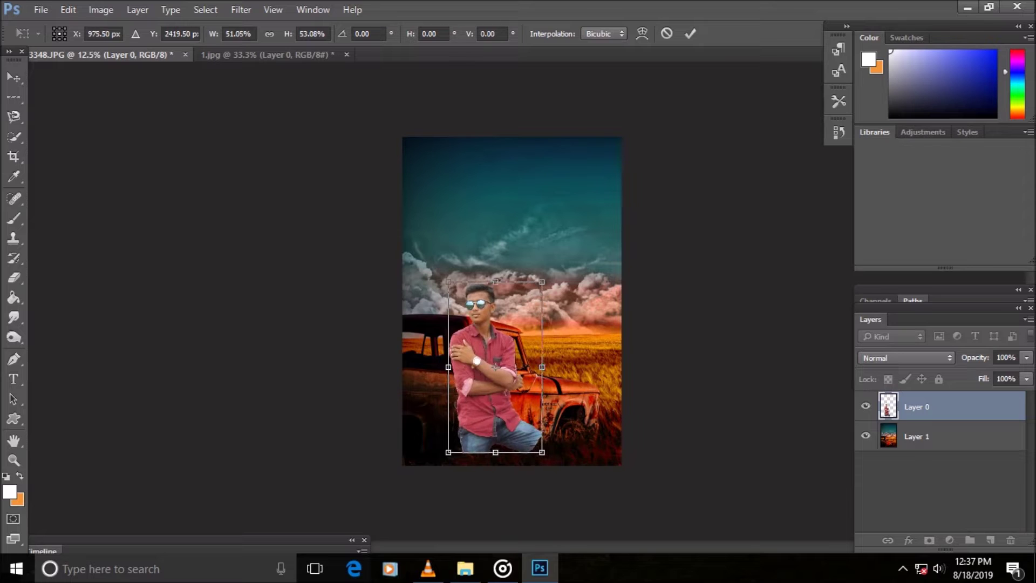
drag(495, 281, 496, 280)
drag(472, 345, 469, 350)
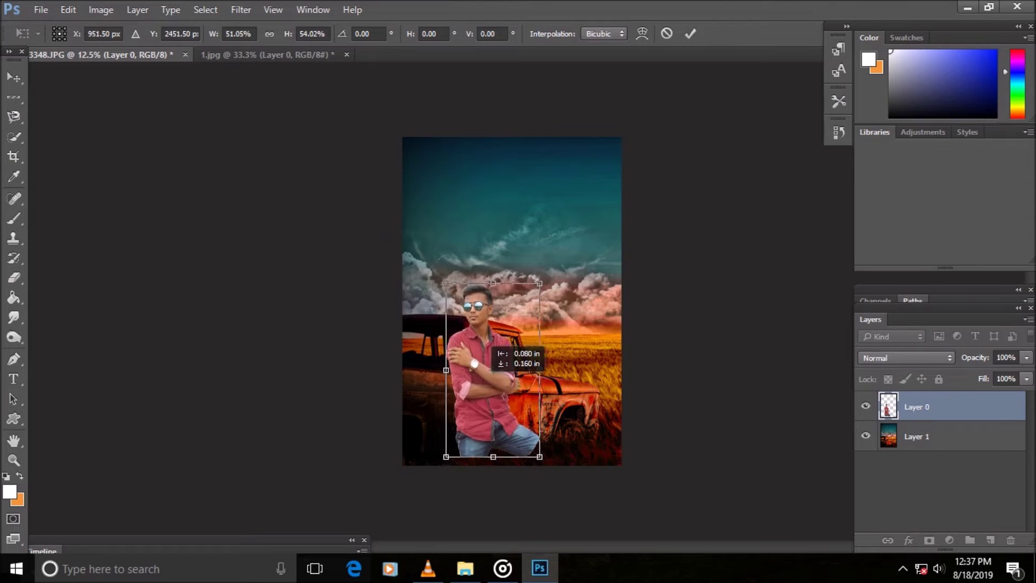
drag(538, 371, 540, 370)
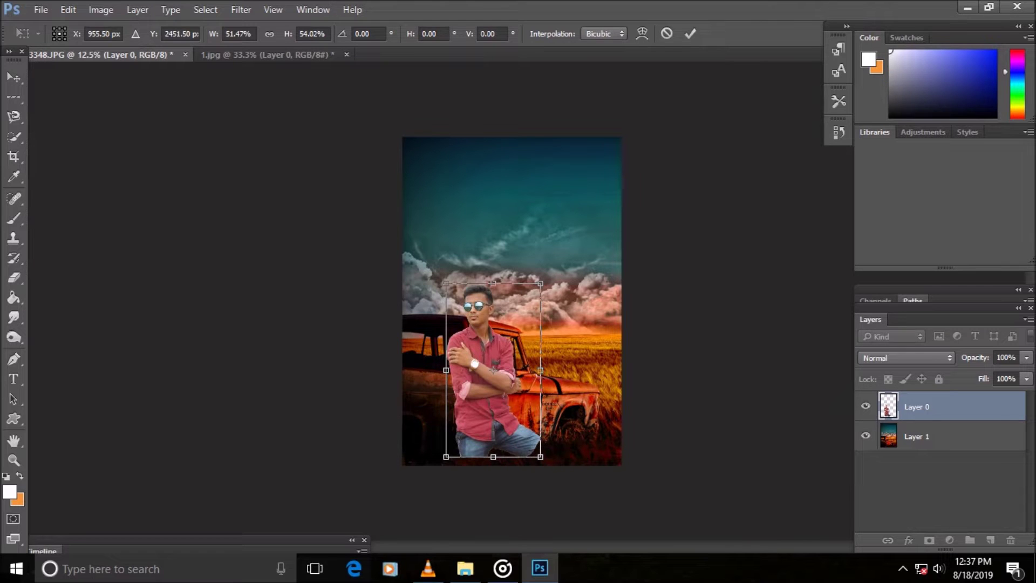
click(690, 34)
Fit the picture in view and widen the man slightly with another Free Transform.
key(c)
key(z)
key(ctrl+plus)
right_click(518, 341)
click(540, 345)
right_click(513, 327)
click(540, 428)
key(alt+e)
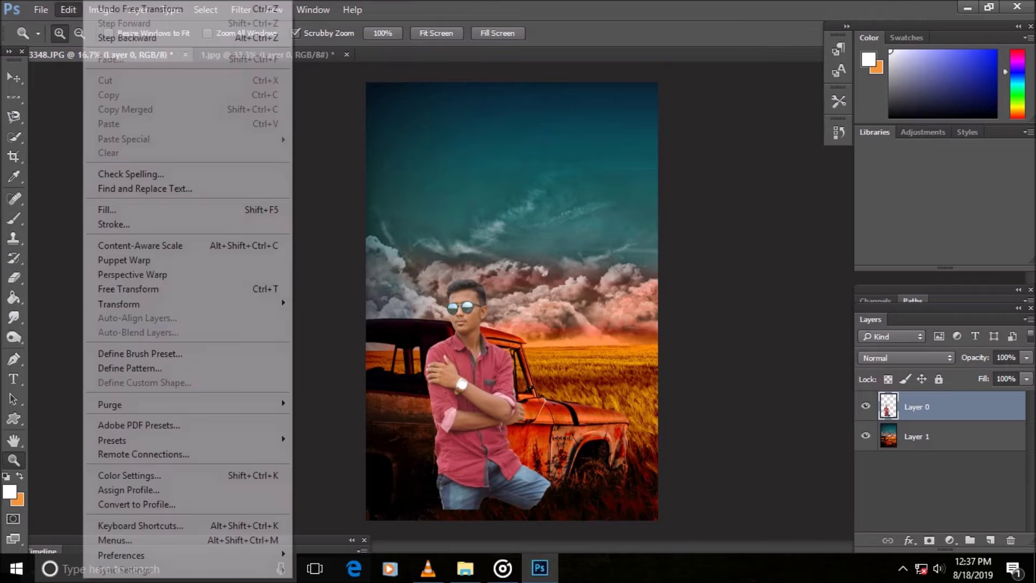
key(ctrl+t)
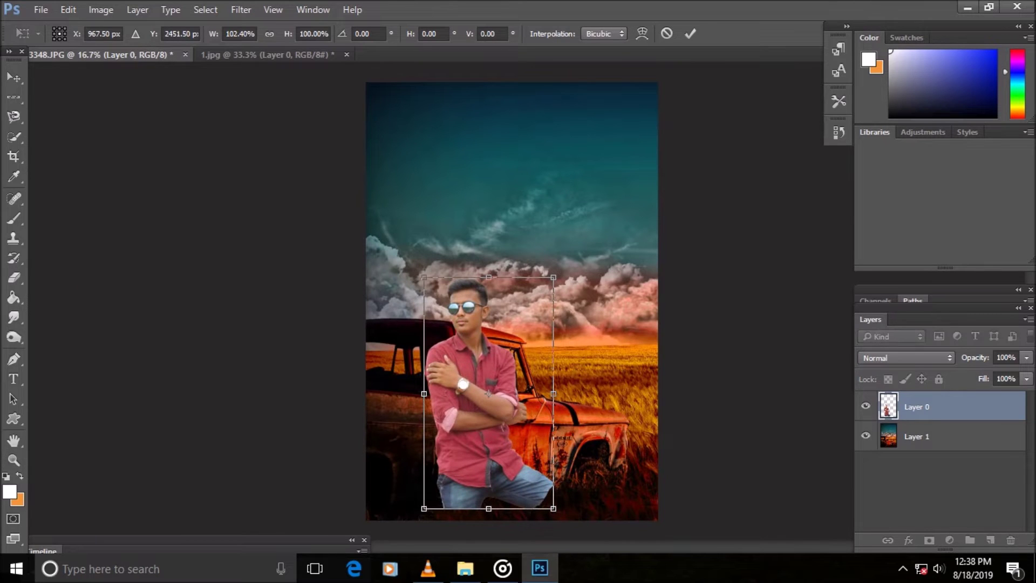
key(Return)
key(z)
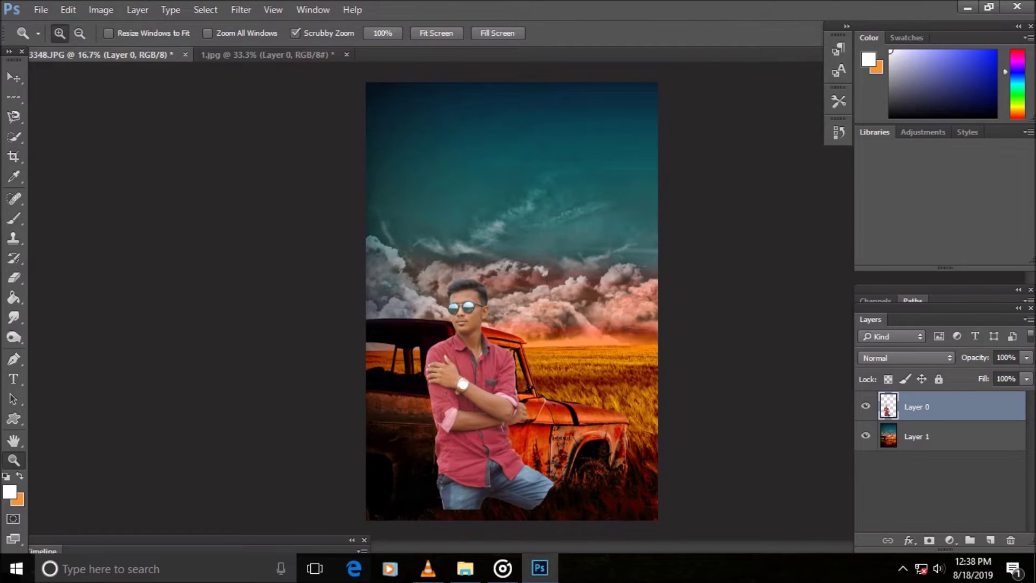
right_click(528, 370)
click(555, 470)
click(540, 432)
Apply Auto Tone, Auto Contrast and Auto Color from the Image menu.
key(alt+i)
key(Return)
key(alt+i)
key(Return)
key(alt+i)
key(Return)
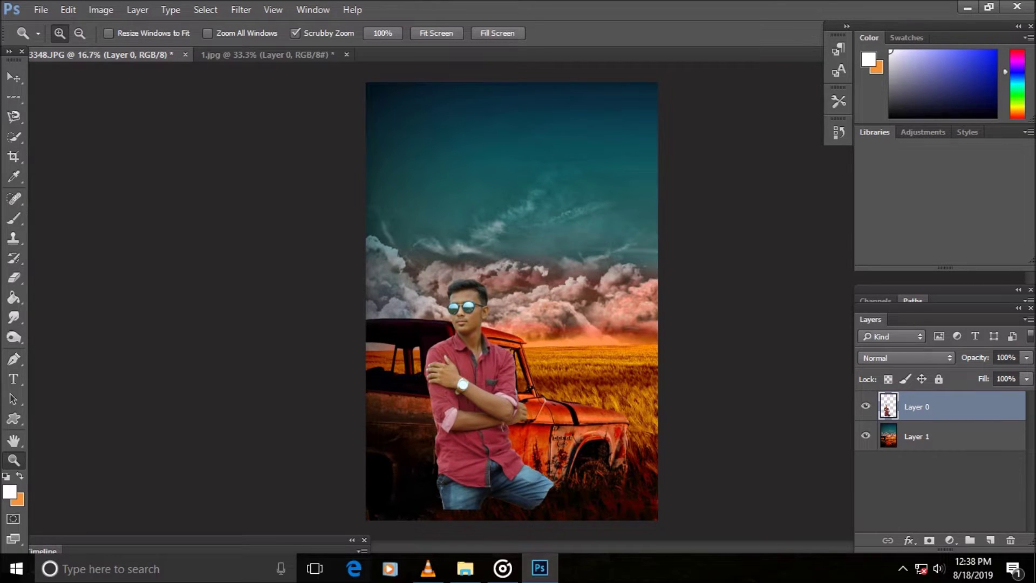
Apply Selective Color to Layer 1, setting Reds to black -27, yellow +20 and less cyan.
click(917, 437)
click(101, 9)
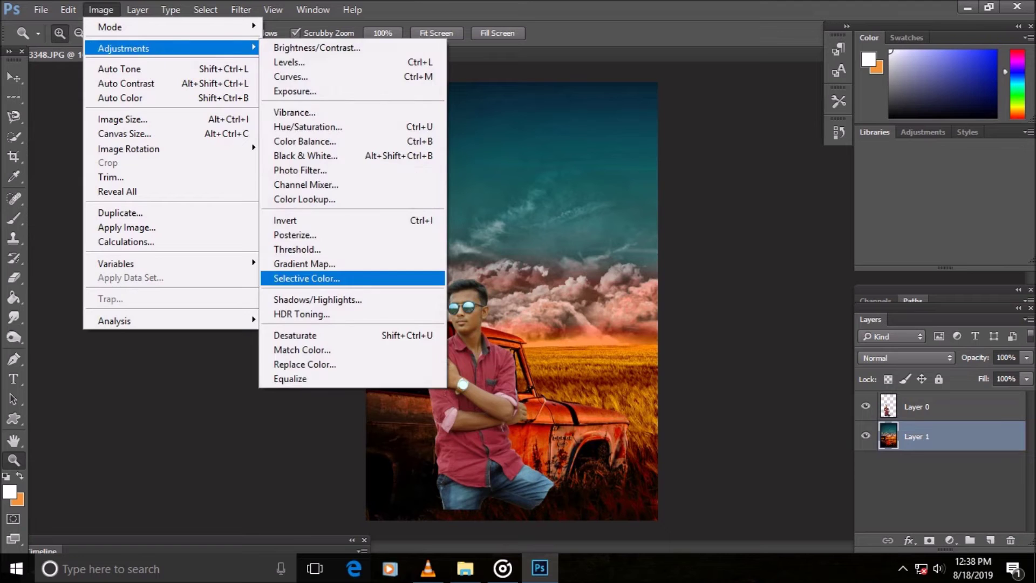
click(307, 278)
key(Tab)
key(Tab)
key(Tab)
key(Down)
key(Down)
key(Down)
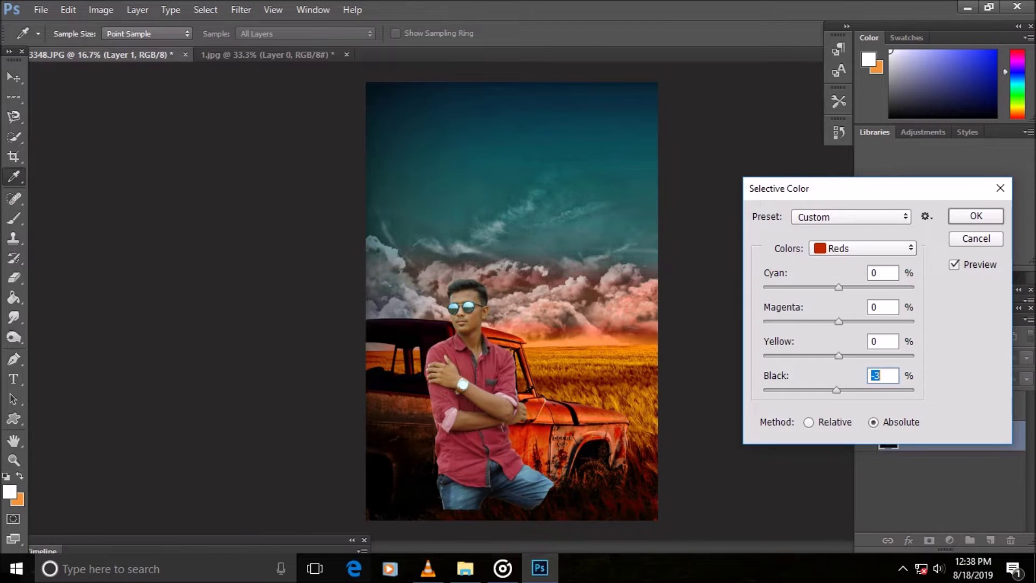
key(Down)
key(Down)
key(Down)
key(shift+Tab)
key(Up)
key(Up)
key(Up)
key(Up)
key(Up)
key(Up)
key(Down)
key(Down)
key(Down)
key(shift+Tab)
key(Up)
key(Up)
key(Up)
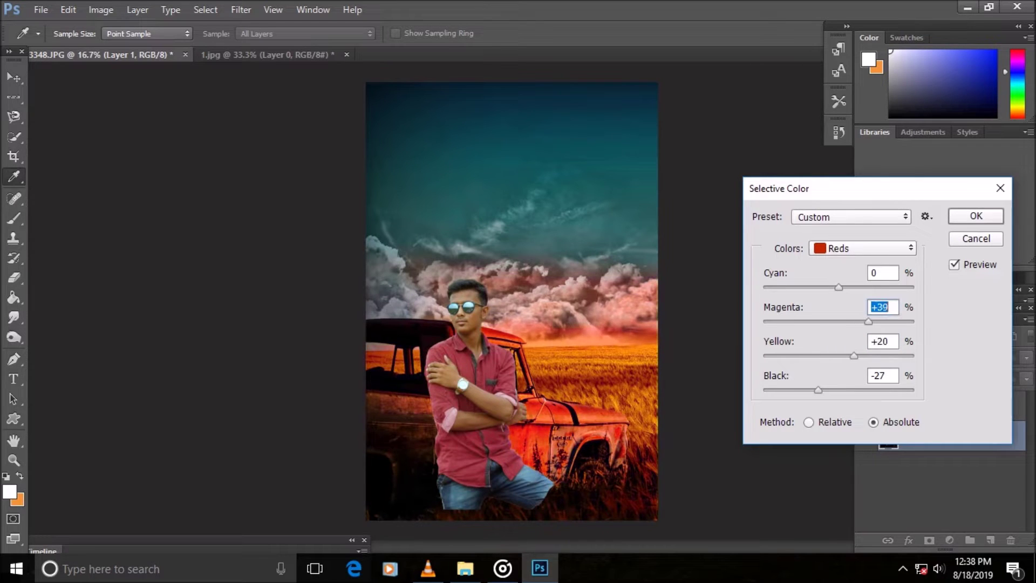
key(shift+Tab)
key(Down)
key(Down)
key(Down)
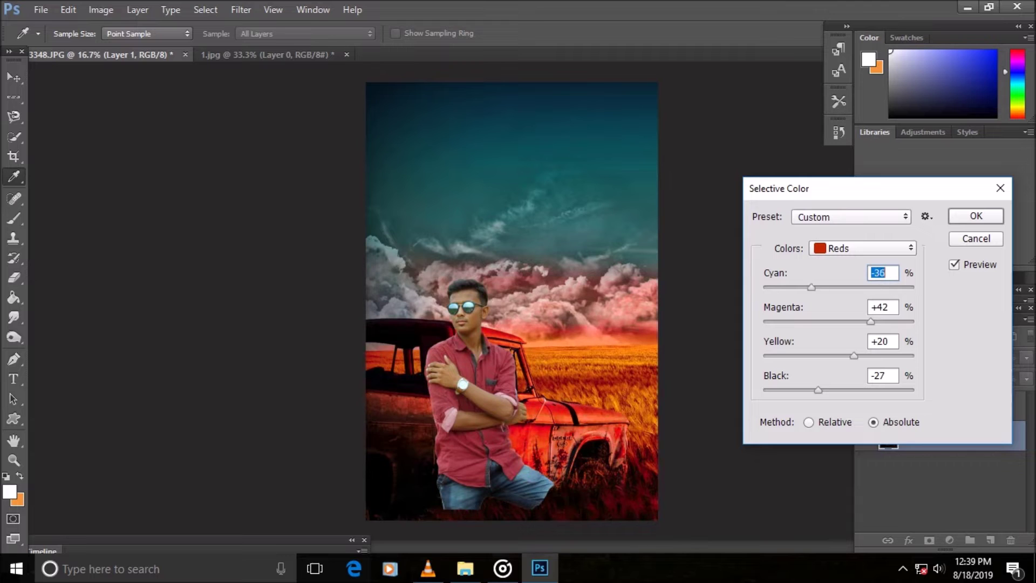
Set the Yellows to magenta -15, yellow -31, black -17 and reduced cyan.
key(shift+Tab)
key(alt+Down)
key(Down)
key(Return)
key(Tab)
key(Tab)
key(Down)
key(Tab)
key(Down)
key(Down)
key(Down)
key(Down)
key(Down)
key(Down)
key(Tab)
key(Down)
key(Down)
key(Down)
key(Up)
key(Up)
key(Up)
key(shift+Tab)
key(shift+Tab)
key(shift+Tab)
key(Down)
key(Down)
key(Down)
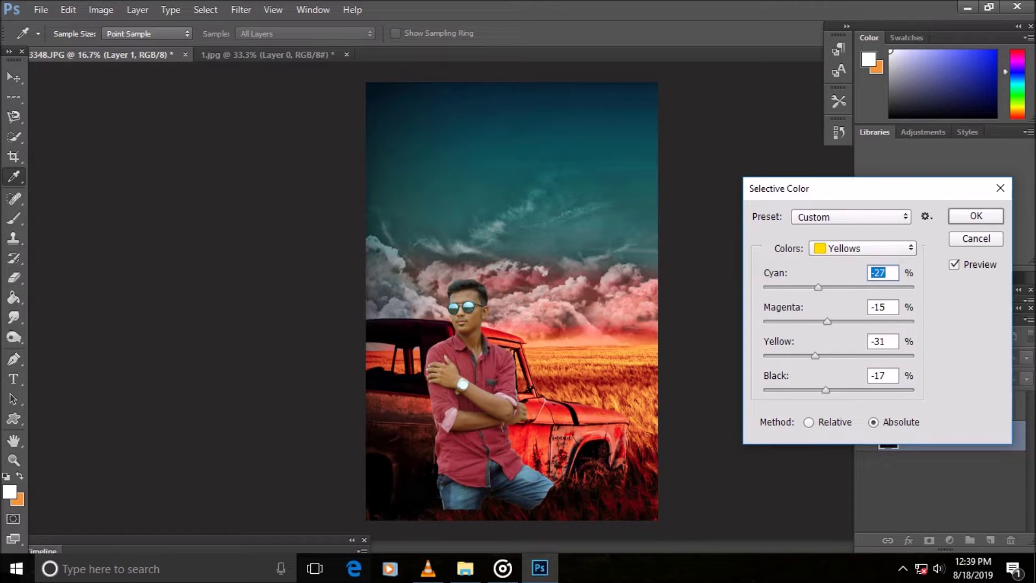
key(shift+Tab)
key(alt+Down)
key(Down)
Give the Greens magenta +23, yellow -49 and a little more black.
key(Return)
key(Tab)
key(Tab)
key(Up)
key(Up)
key(Up)
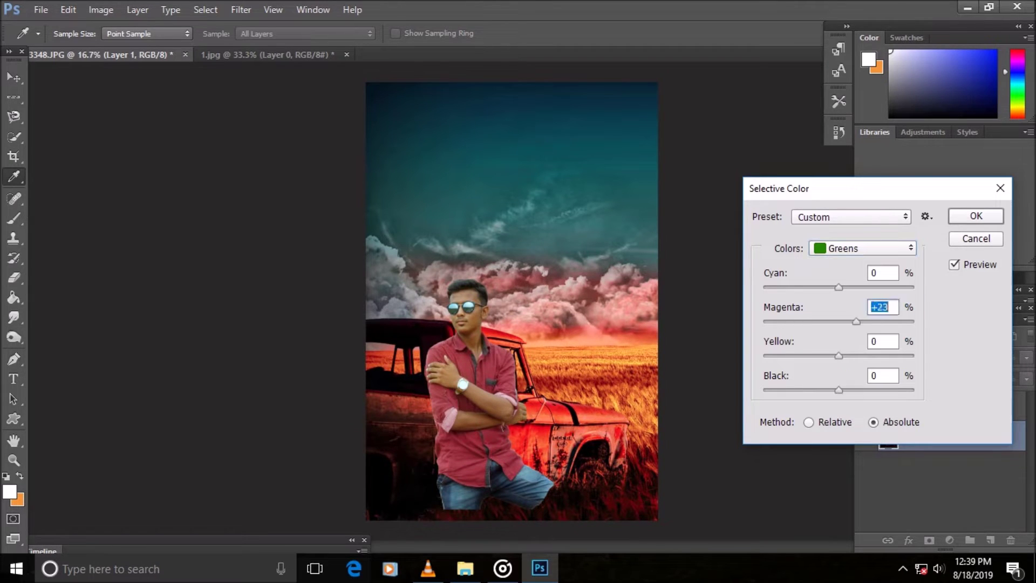
key(Tab)
key(Down)
key(Down)
key(Down)
key(Tab)
key(Up)
key(Up)
key(Up)
Set the Cyans to yellow +15, black -48, cyan +25 and magenta +37.
key(shift+Tab)
key(shift+Tab)
key(shift+Tab)
key(alt+Down)
key(Up)
key(Return)
key(Tab)
key(Tab)
key(Tab)
key(Up)
key(Up)
key(Up)
key(Up)
key(Tab)
key(Down)
key(Down)
key(Down)
key(Down)
key(Down)
key(Down)
key(shift+Tab)
key(shift+Tab)
key(shift+Tab)
key(Down)
key(Down)
key(Down)
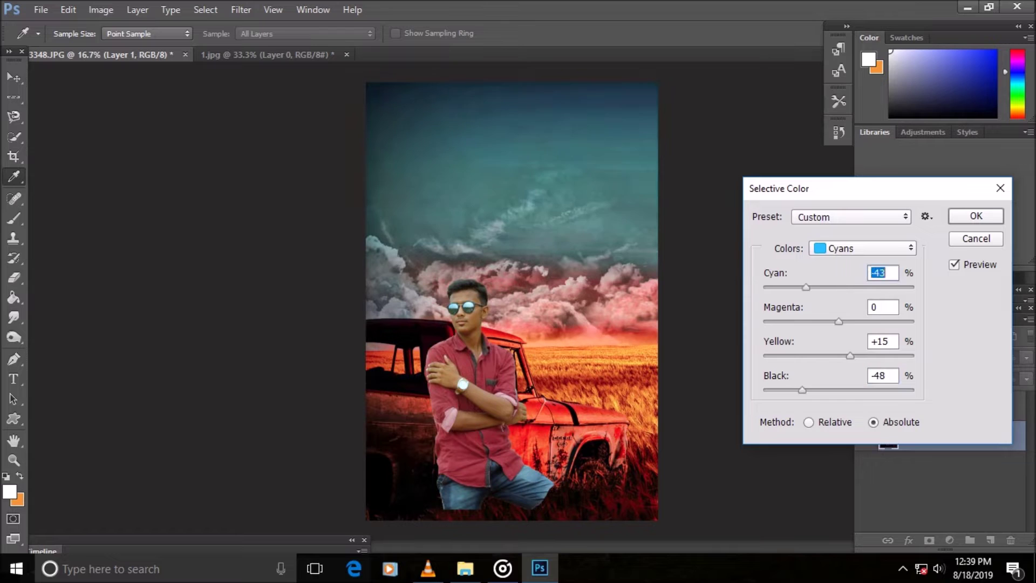
key(Up)
key(Up)
key(Up)
key(Tab)
key(Up)
key(Up)
key(Up)
key(shift+Tab)
key(Up)
key(Up)
key(Up)
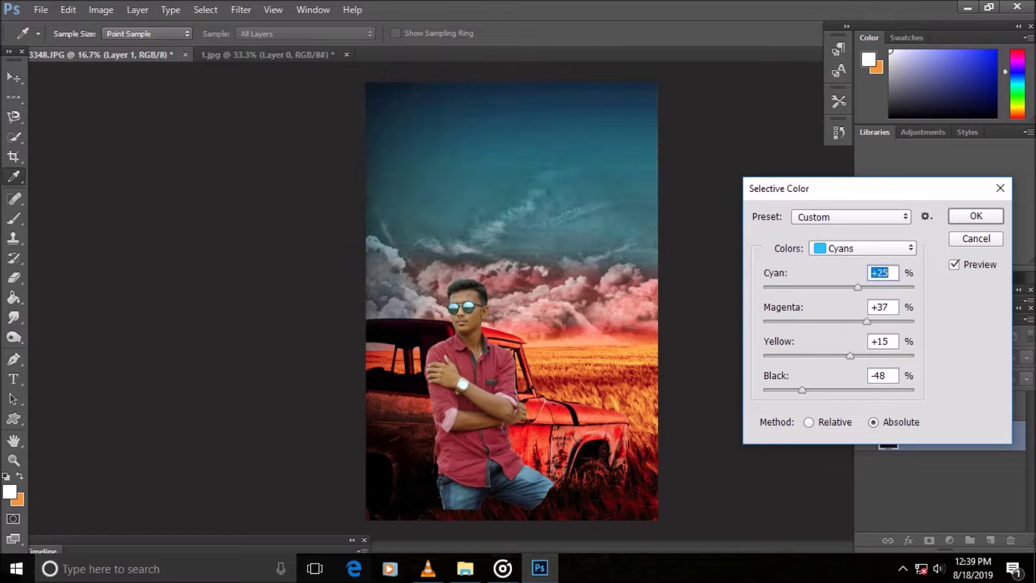
key(Tab)
key(shift+Tab)
key(shift+Tab)
key(alt+Down)
Give the Blues magenta +21 and yellow +52, and set Neutrals black to +1.
key(Up)
key(Return)
key(Tab)
key(Tab)
key(Up)
key(Up)
key(Up)
key(Tab)
key(shift+Up)
key(shift+Up)
key(shift+Up)
key(Up)
key(Up)
key(Down)
key(Down)
key(Down)
key(Tab)
key(shift+Tab)
key(shift+Tab)
key(shift+Tab)
key(alt+Down)
key(Down)
key(Down)
key(Down)
key(Return)
key(Tab)
key(Tab)
key(Tab)
Set the Neutrals to yellow +3, magenta +4 and reduced cyan, then apply the Selective Color.
key(Up)
key(shift+Tab)
key(shift+Up)
key(shift+Up)
key(shift+Up)
key(shift+Down)
key(shift+Down)
key(shift+Down)
key(Up)
key(Up)
key(Up)
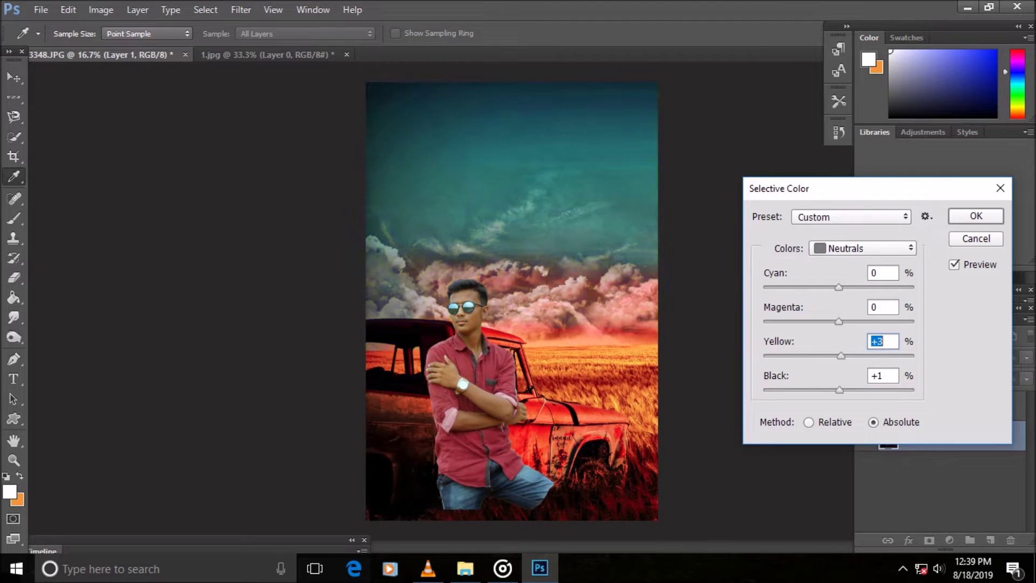
key(shift+Tab)
key(shift+Up)
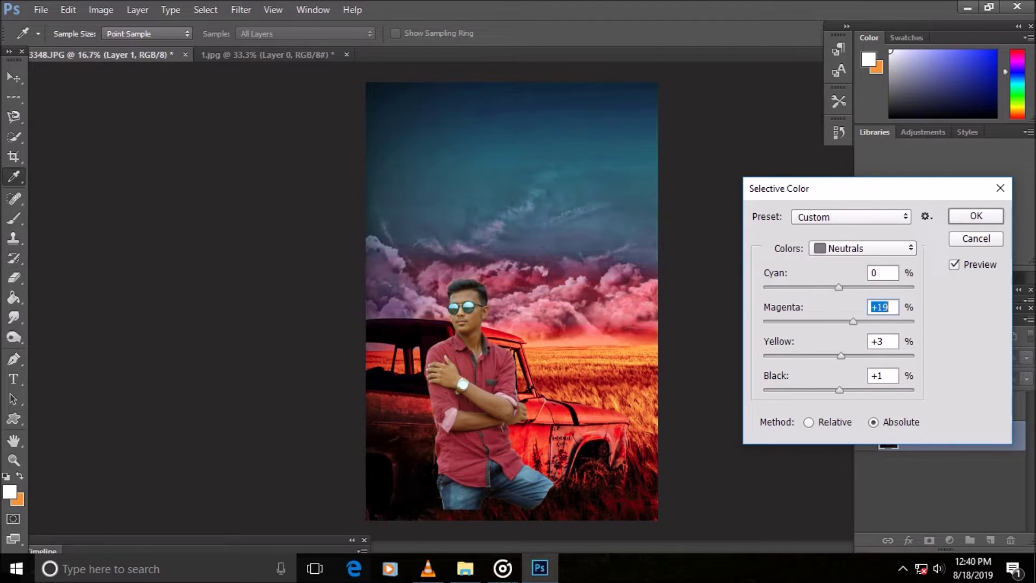
key(shift+Down)
key(Up)
key(Up)
key(shift+Tab)
key(Up)
key(Up)
key(Up)
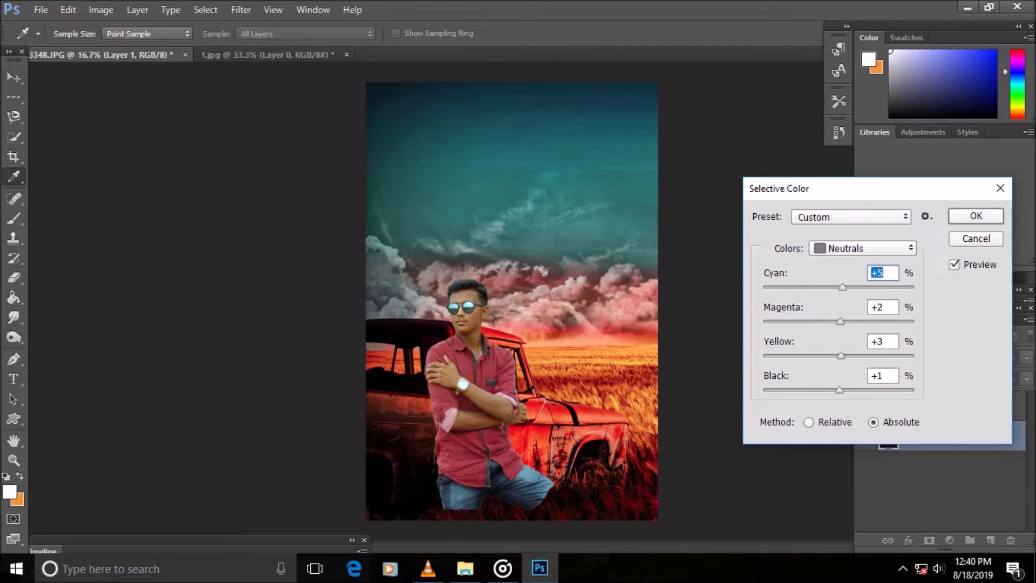
key(Tab)
key(Up)
key(Up)
key(Up)
key(Down)
key(Down)
key(Down)
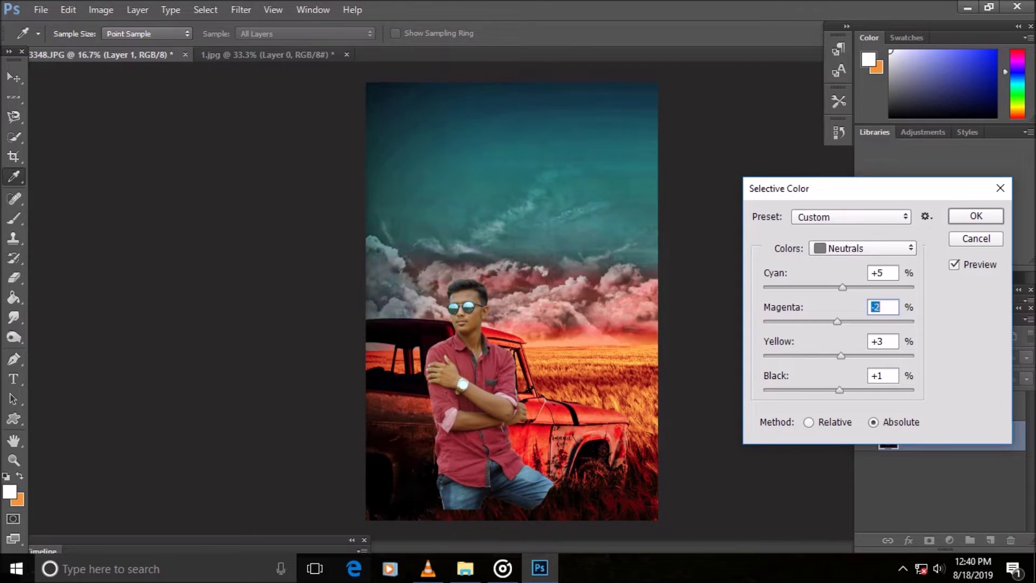
key(shift+Tab)
key(shift+Down)
key(shift+Down)
key(Down)
key(Down)
key(Down)
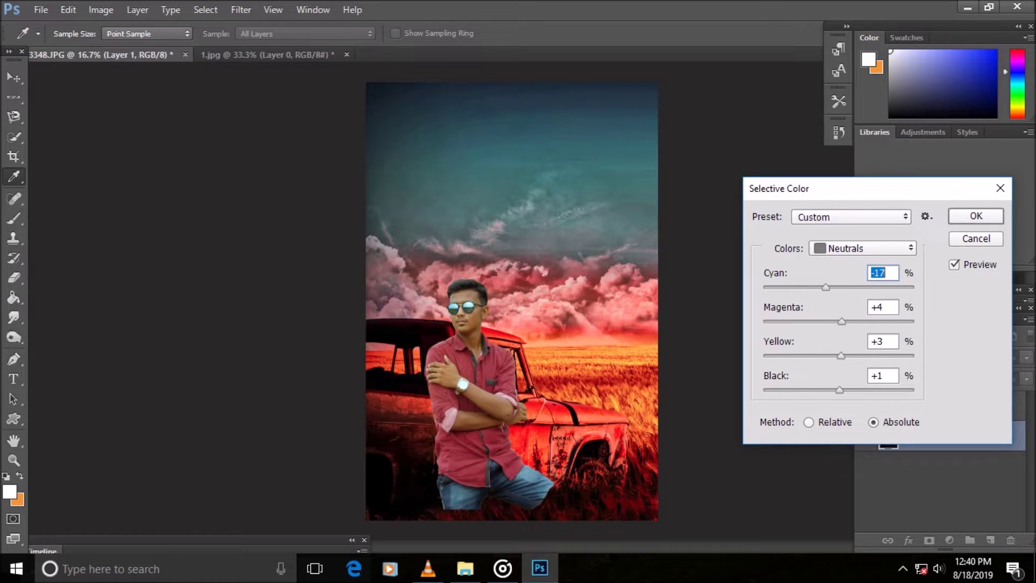
key(Return)
key(z)
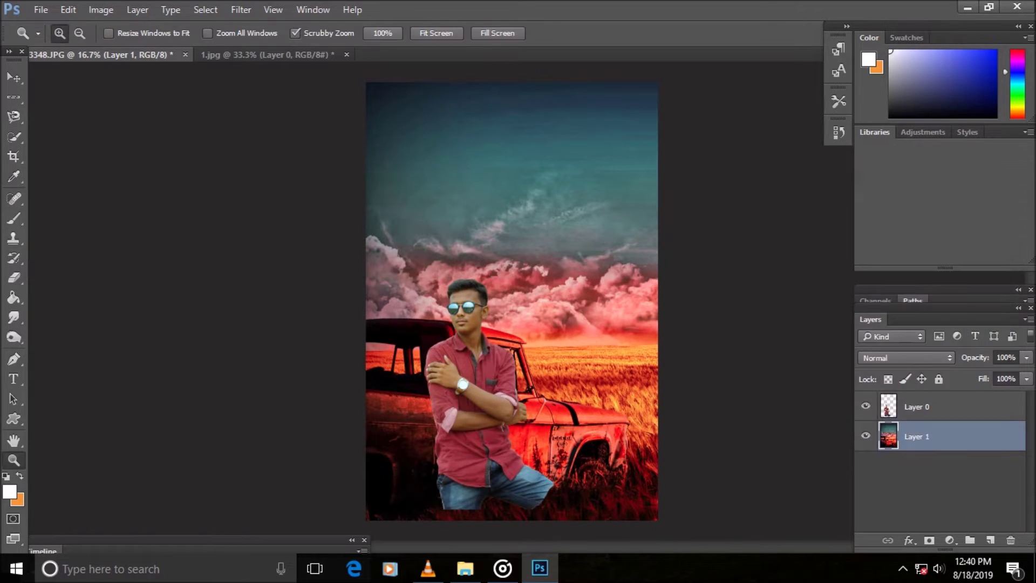
key(alt+bracketright)
Start Custom Lens Correction on the man with distortion +16 and rough perspective tilts.
click(242, 9)
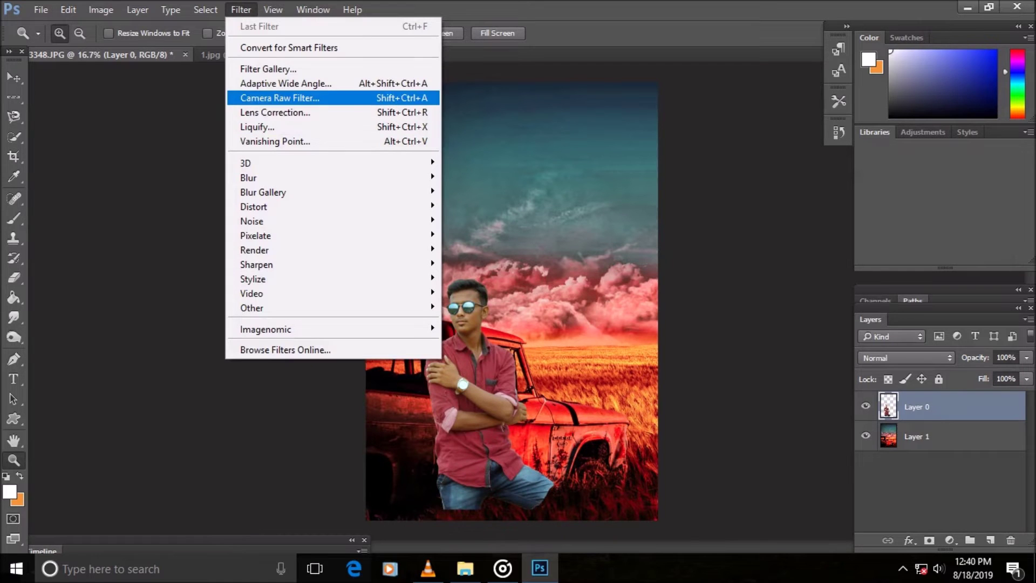
click(323, 108)
click(624, 90)
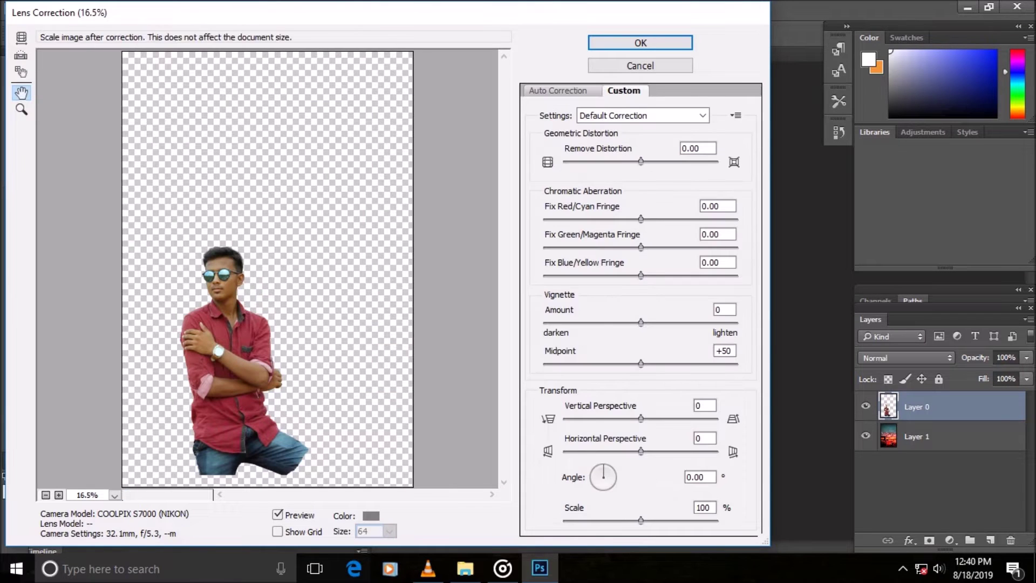
drag(641, 419, 637, 419)
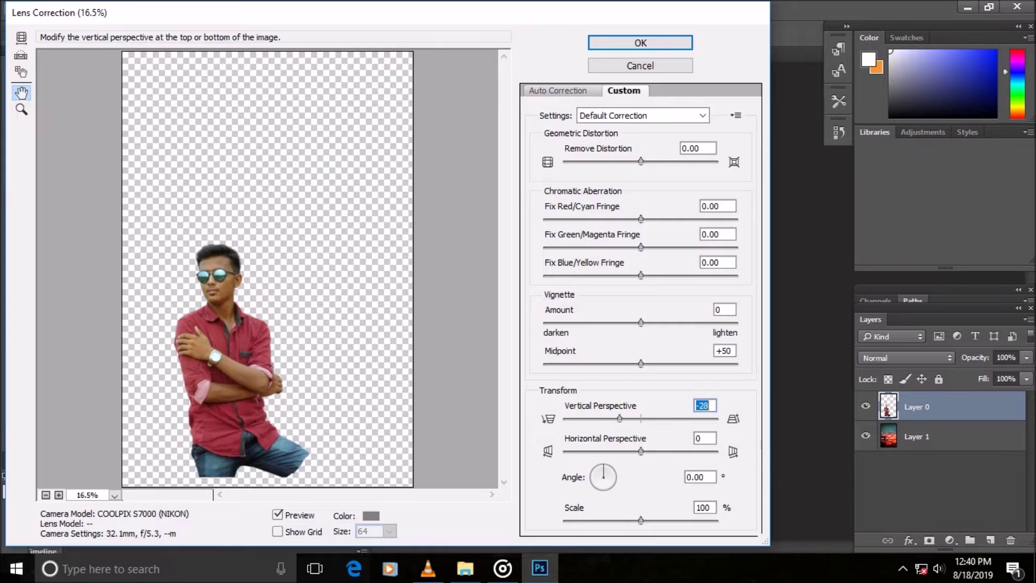
mouse_move(641, 452)
mouse_down()
mouse_move(614, 451)
mouse_move(653, 451)
mouse_move(639, 419)
mouse_move(653, 452)
mouse_up()
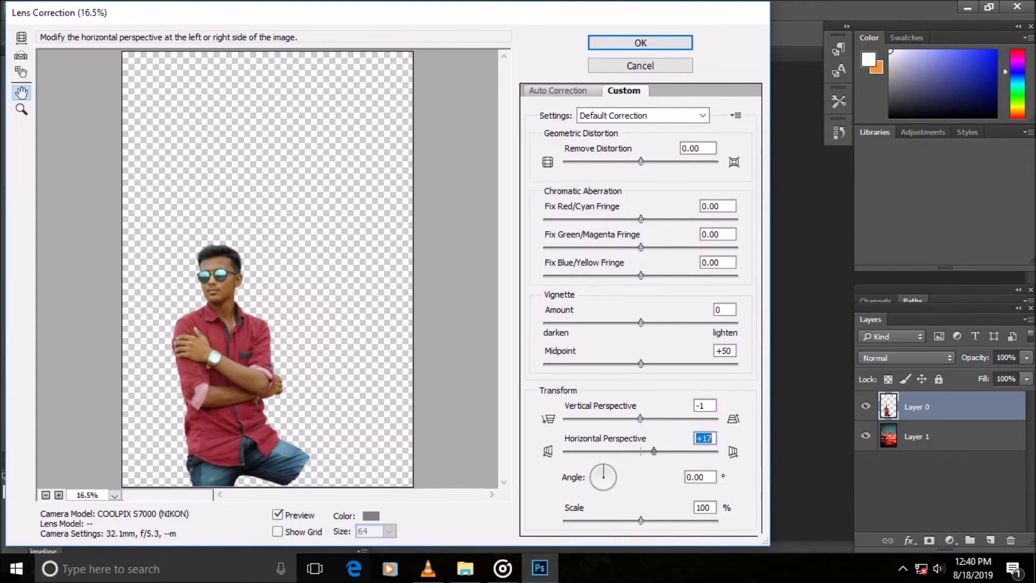
drag(640, 161, 653, 161)
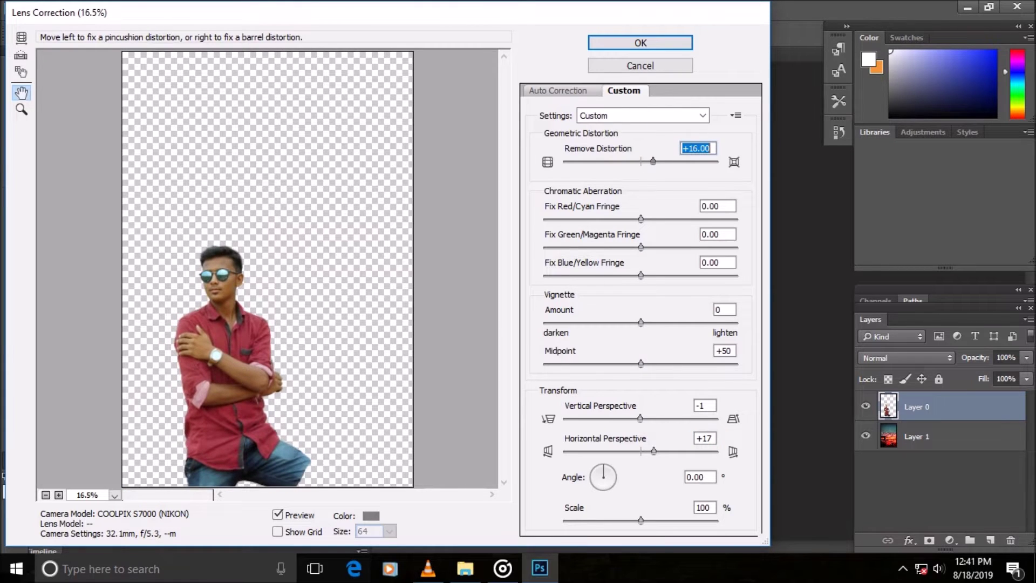
Finalize Remove Distortion +34, Vertical -50, Horizontal +15 and Scale 99, and apply.
drag(640, 419, 620, 418)
drag(653, 161, 667, 161)
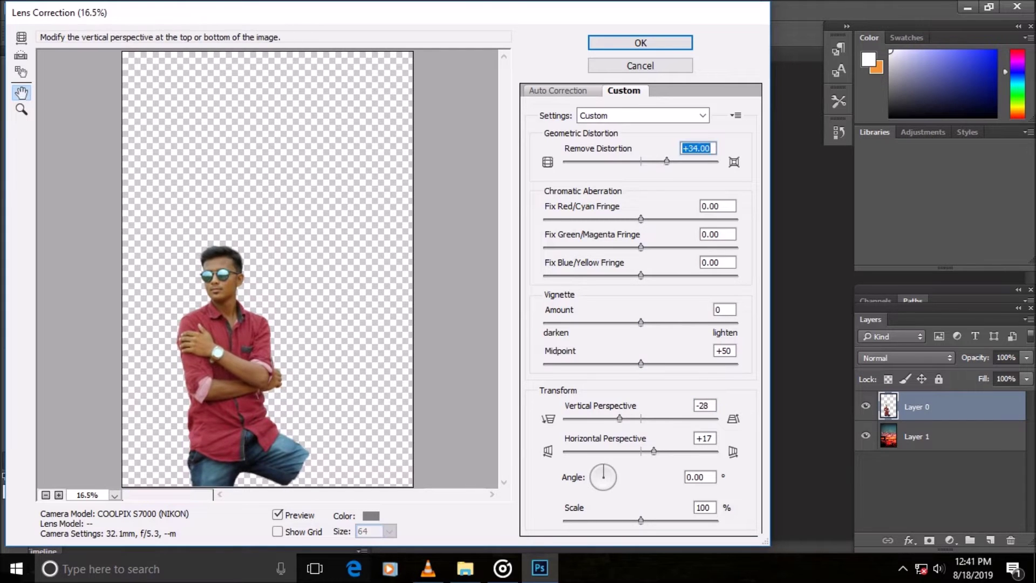
drag(620, 419, 603, 419)
drag(654, 452, 658, 452)
key(Down)
key(Down)
key(Down)
key(Down)
key(Down)
key(Down)
key(Down)
key(Down)
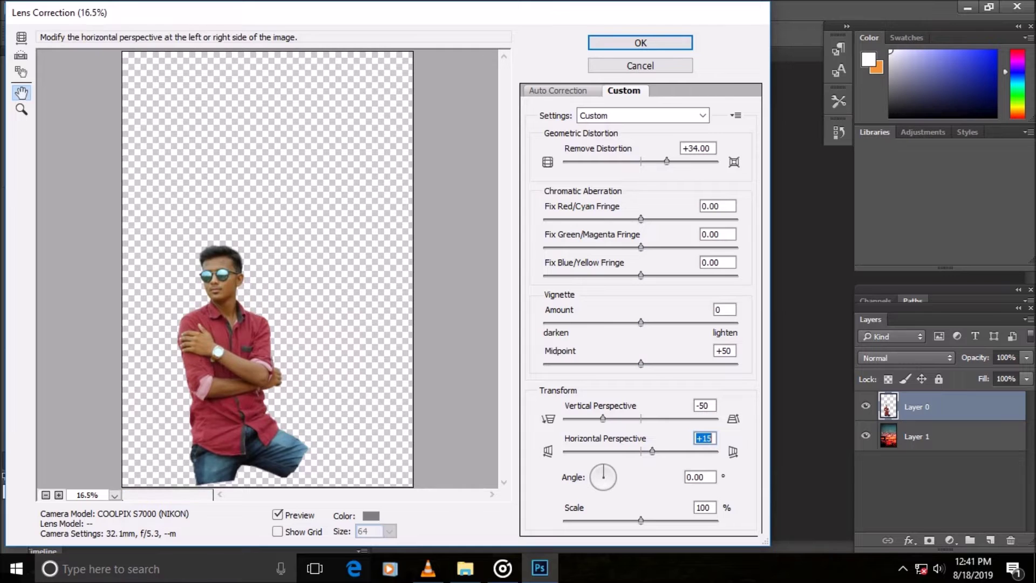
key(Tab)
key(Tab)
key(Down)
key(Down)
key(Down)
key(Up)
key(Up)
key(Up)
key(Up)
key(Up)
key(Up)
key(Up)
key(Return)
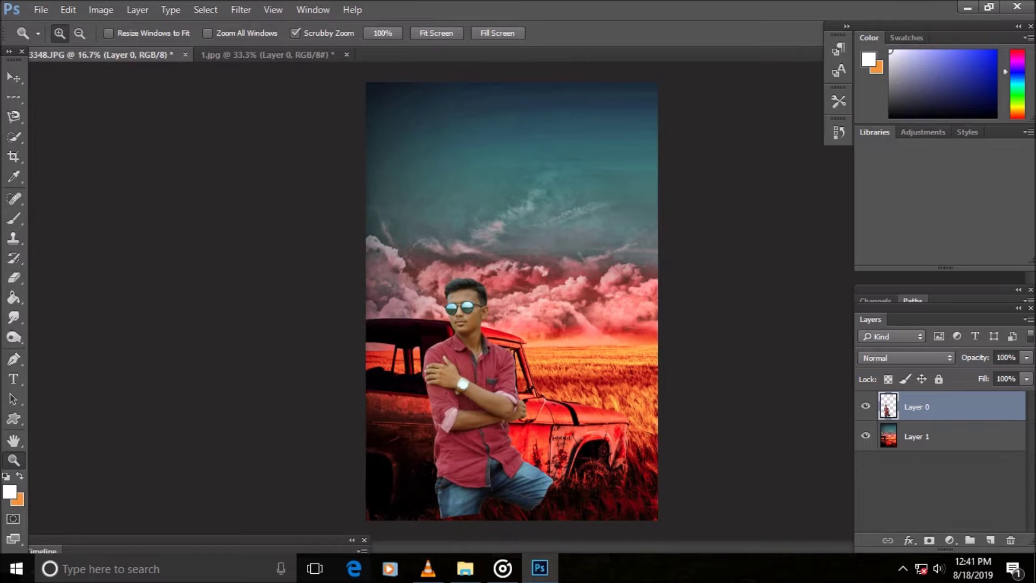
Nudge the man's figure slightly into place on the canvas.
key(v)
drag(482, 442, 486, 436)
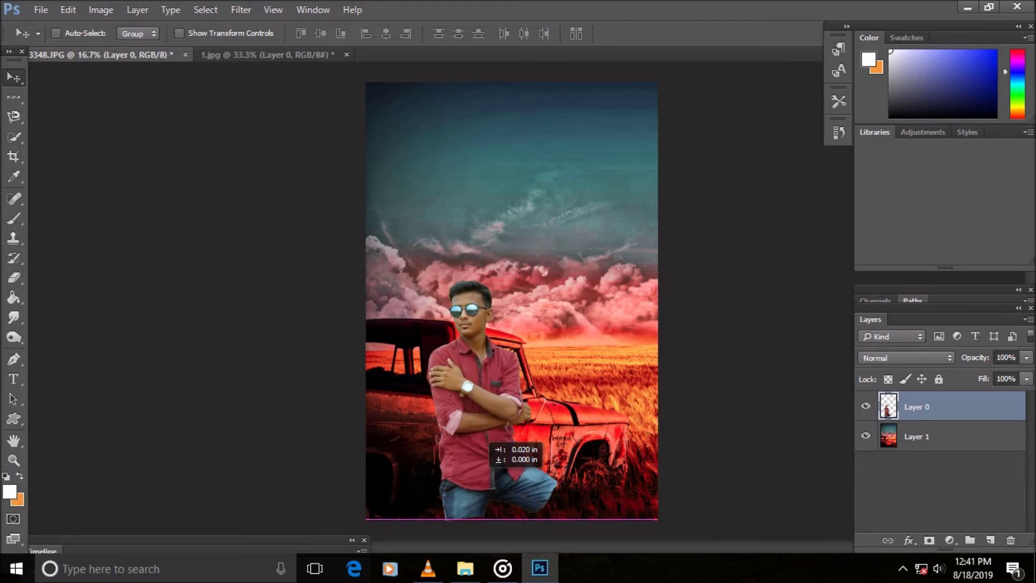
drag(485, 437, 486, 445)
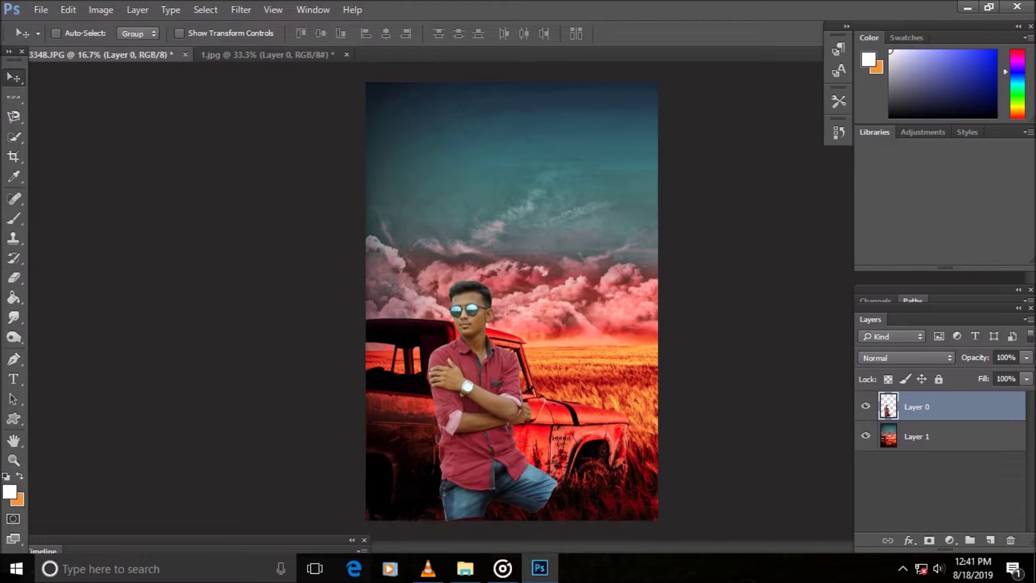
drag(486, 444, 486, 436)
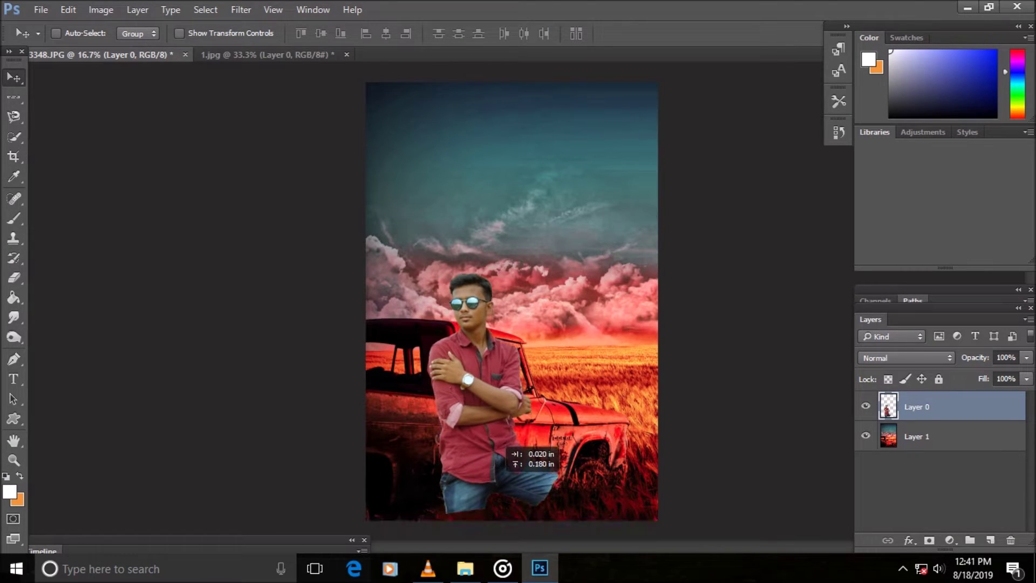
Duplicate Layer 1 as 'Layer 1 copy' and move it above the figure.
key(alt+bracketleft)
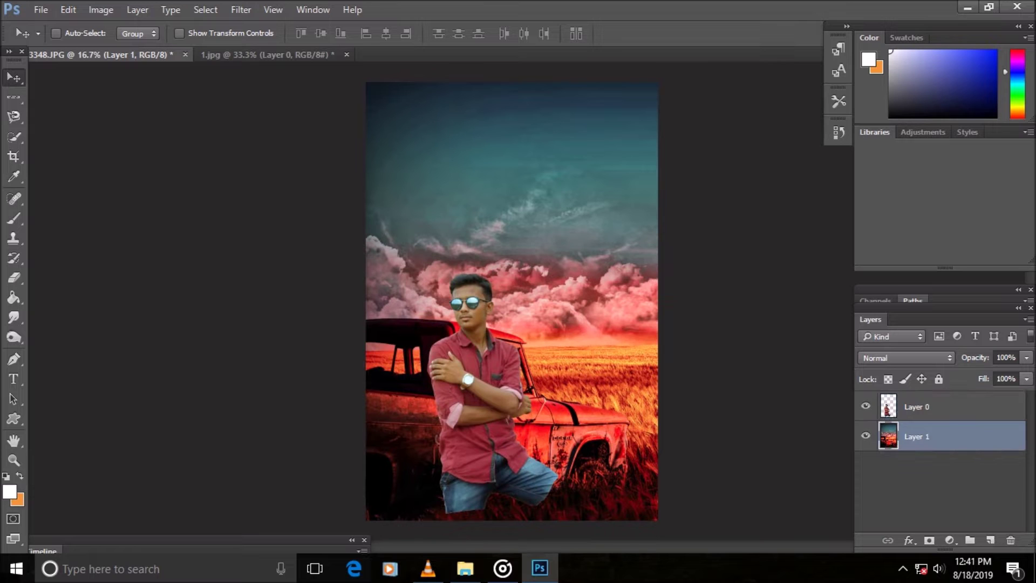
right_click(939, 436)
click(766, 150)
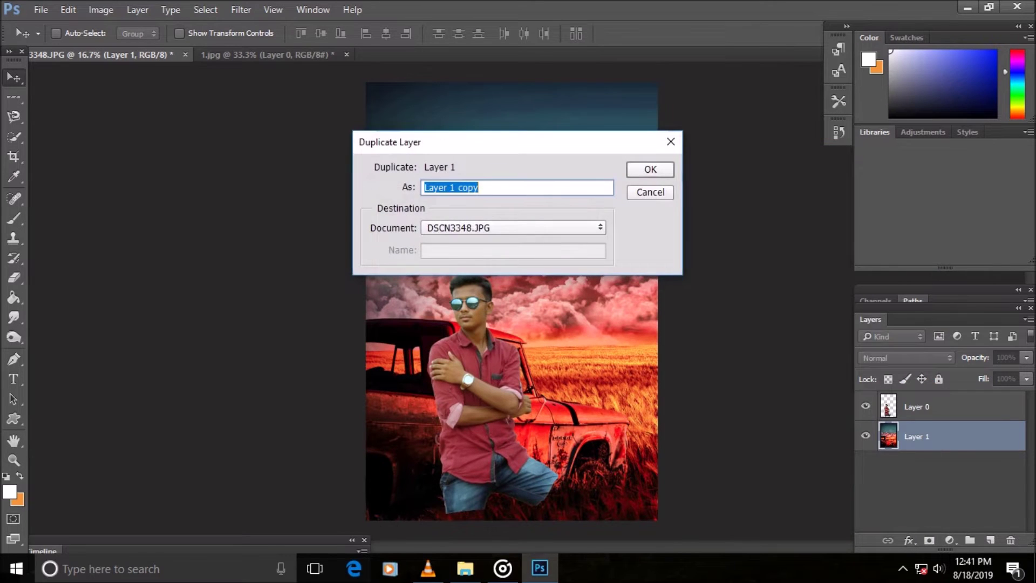
key(Return)
key(ctrl+bracketright)
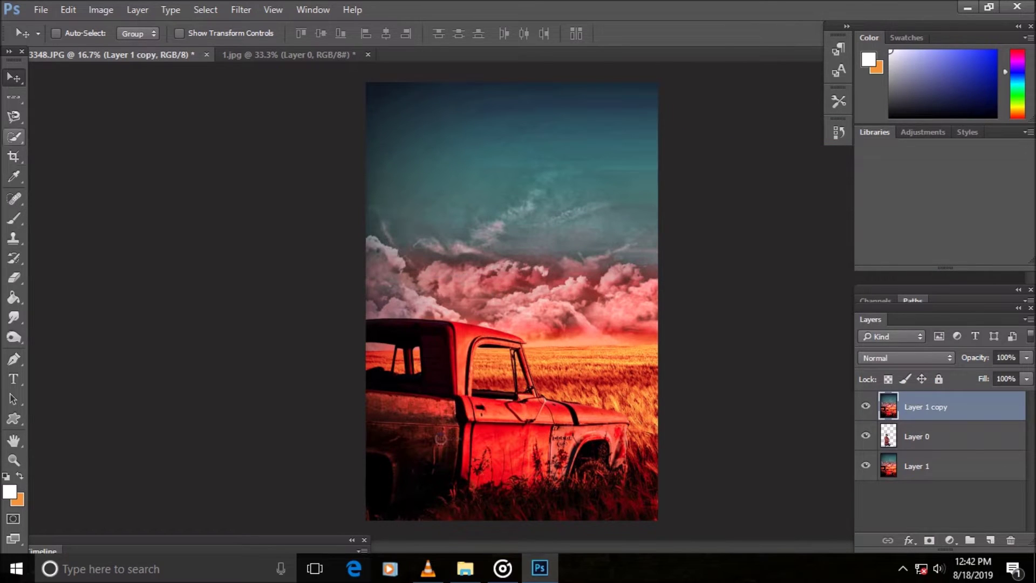
Select the bottom-right grass with Quick Selection, refine its edge, and apply it as a layer mask.
key(w)
drag(540, 480, 640, 464)
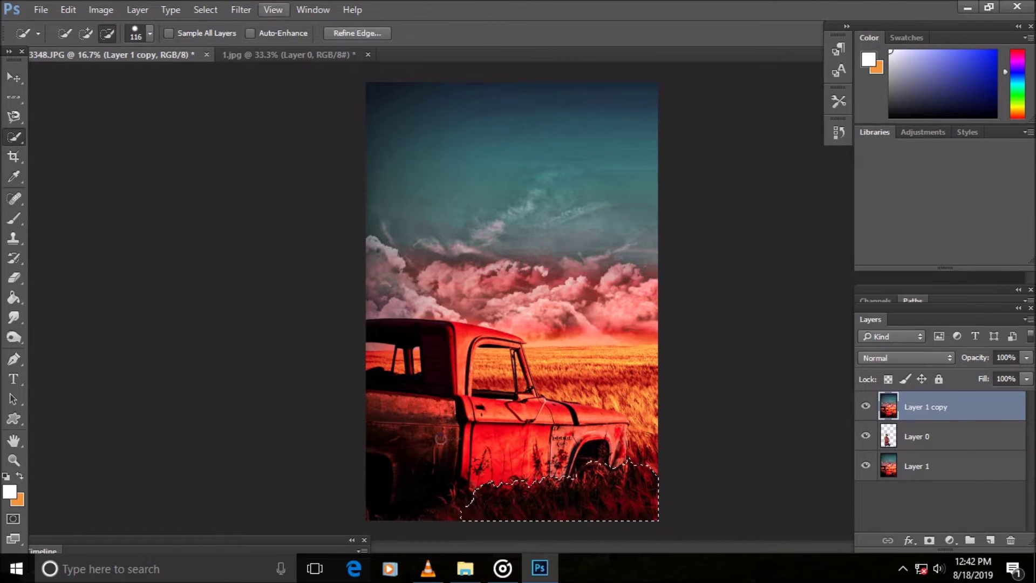
click(357, 33)
drag(516, 479, 575, 469)
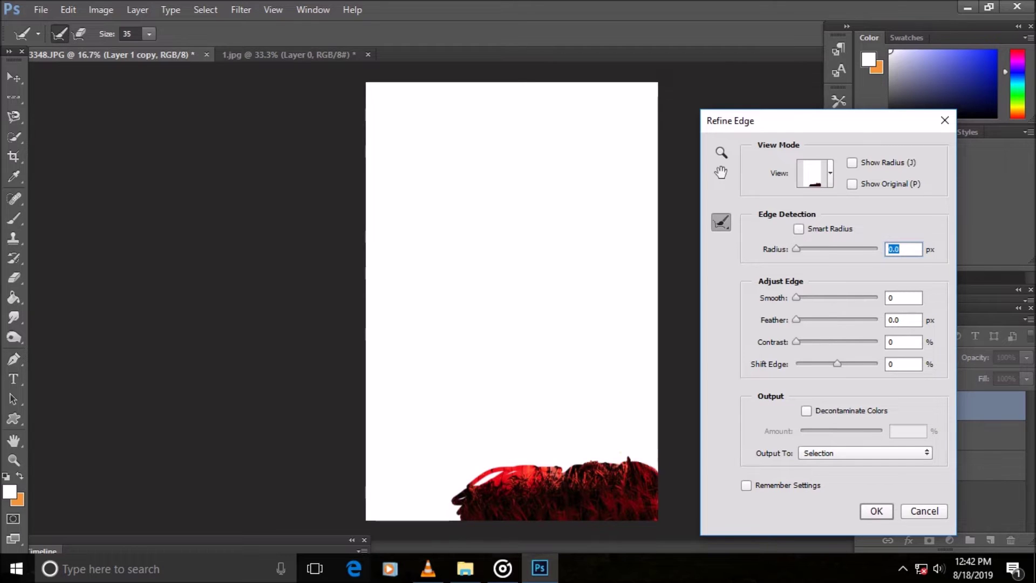
drag(620, 463, 650, 462)
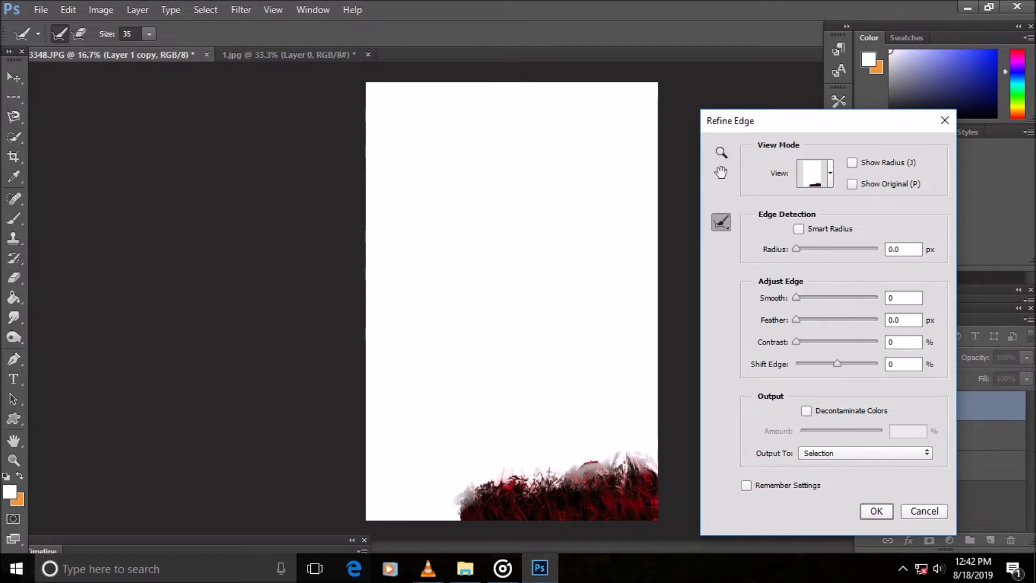
click(876, 511)
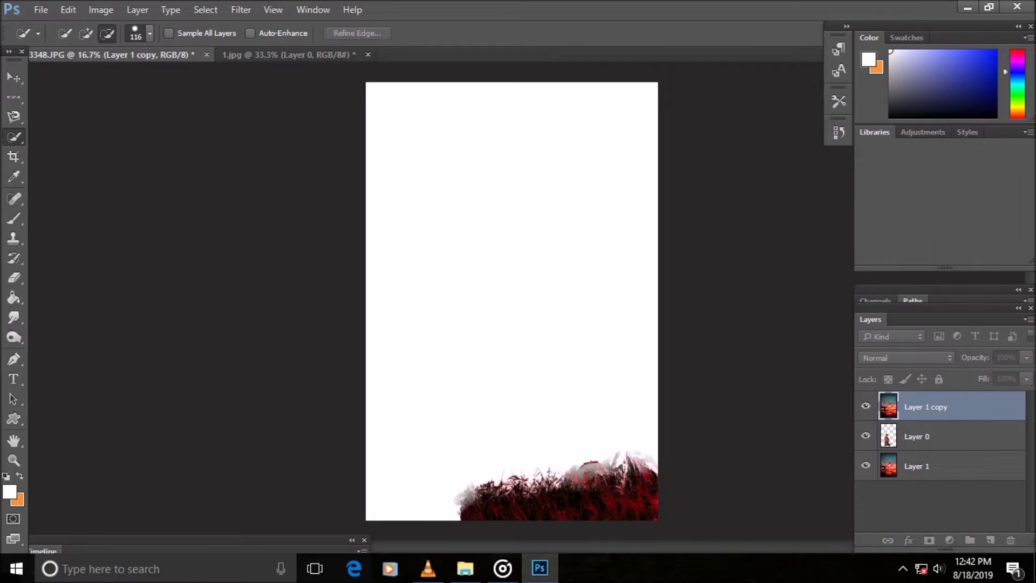
right_click(918, 406)
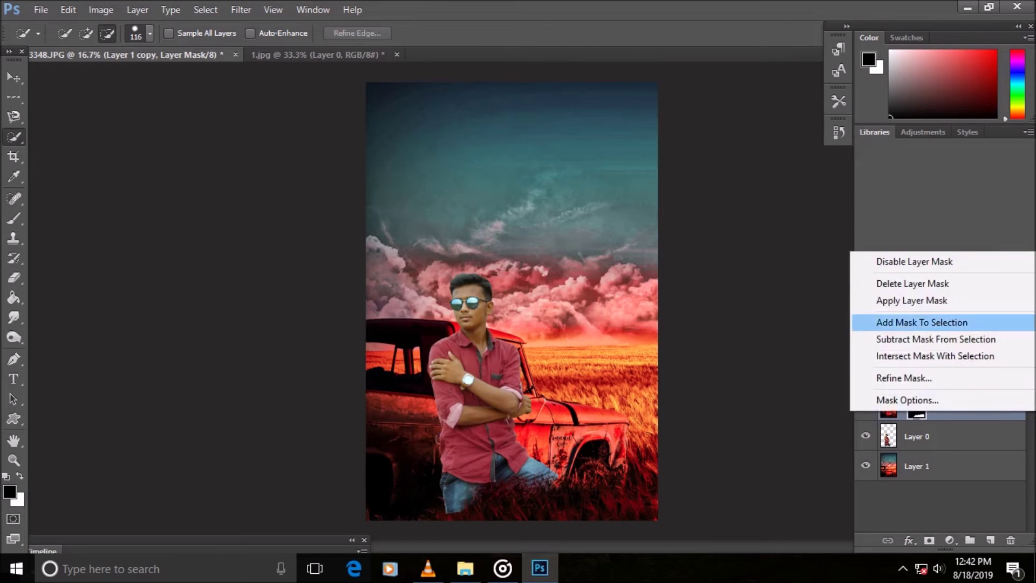
click(912, 298)
Erase parts of the grass layer and shift it up around the man's legs.
key(e)
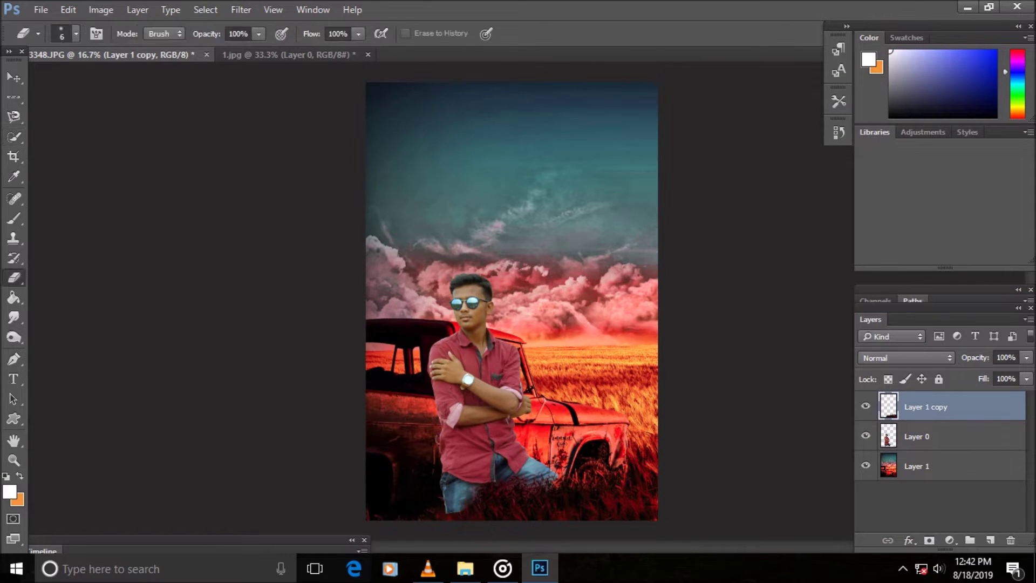
key(v)
mouse_move(540, 470)
mouse_down()
mouse_move(483, 464)
mouse_move(521, 453)
mouse_move(540, 462)
mouse_up()
key(e)
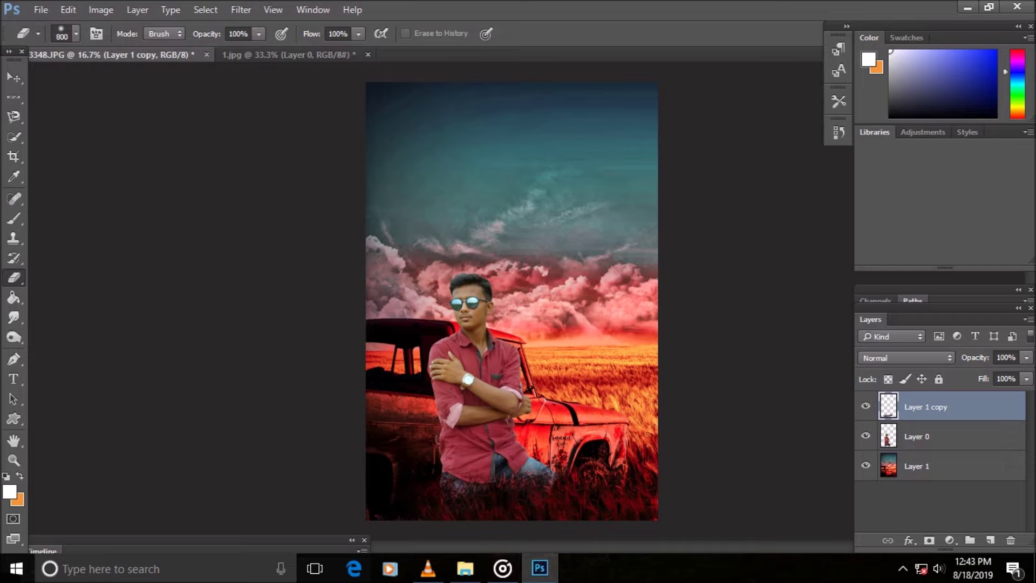
key(v)
key(Down)
key(Down)
key(Down)
key(Down)
key(Down)
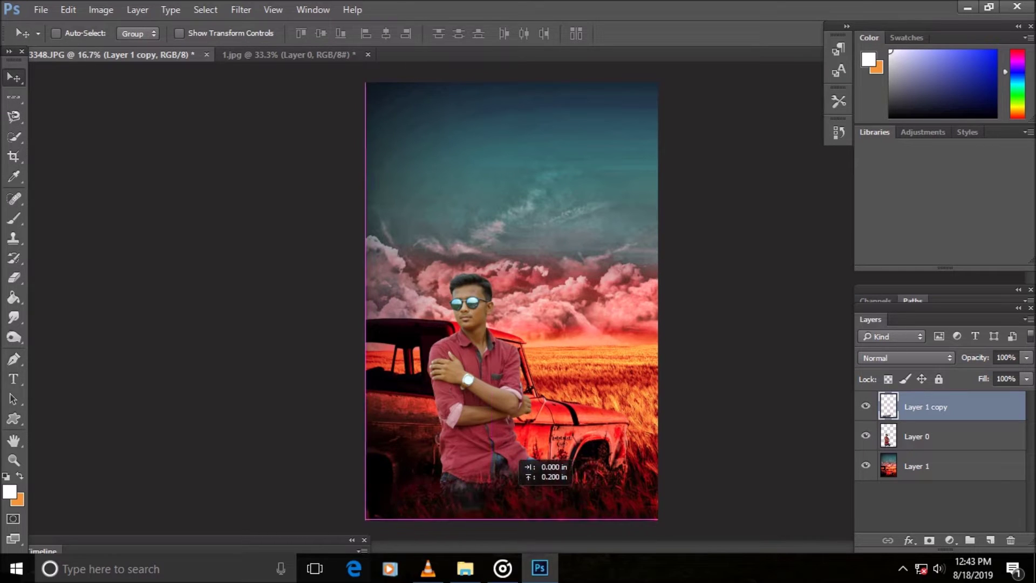
Consult History, nudge the grass layer down near the legs, then erase and reselect Layer 0.
click(847, 26)
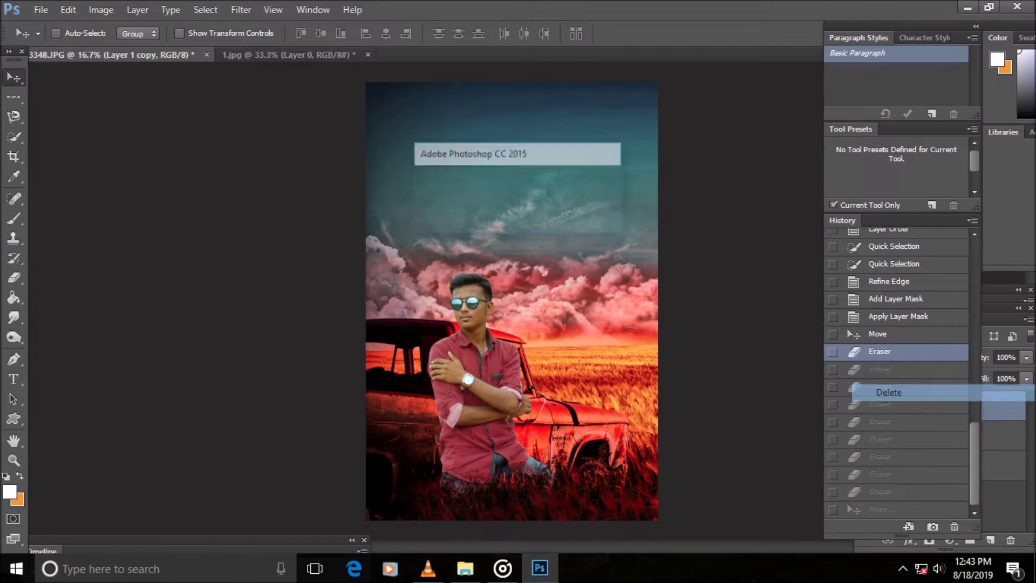
key(Down)
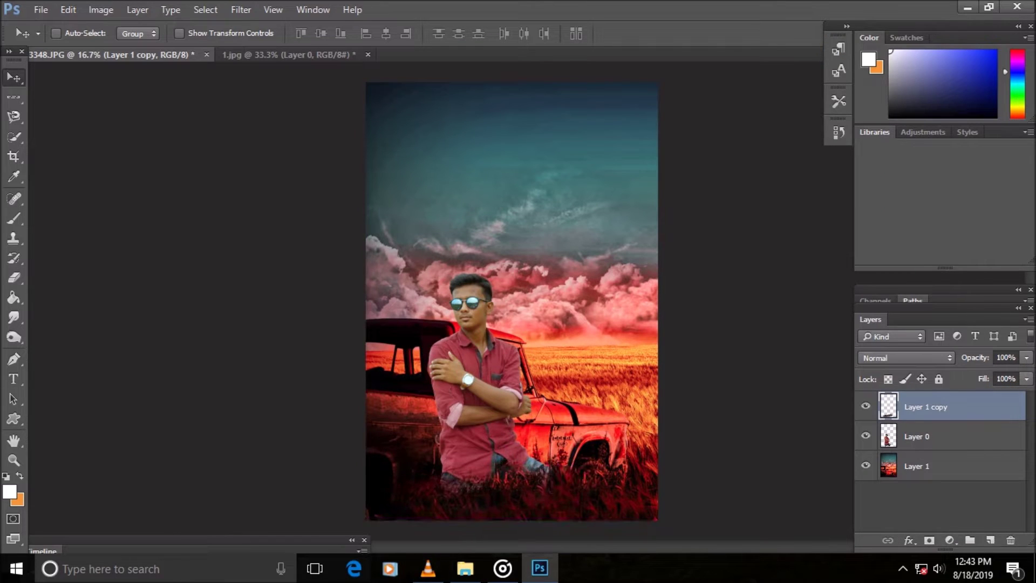
key(Down)
drag(583, 459, 592, 453)
click(13, 277)
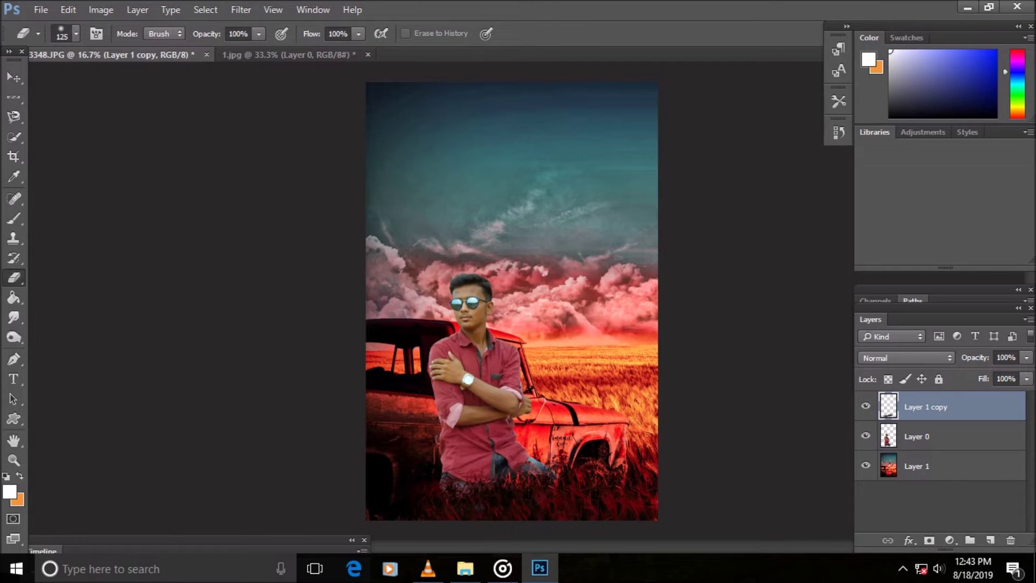
key(alt+bracketleft)
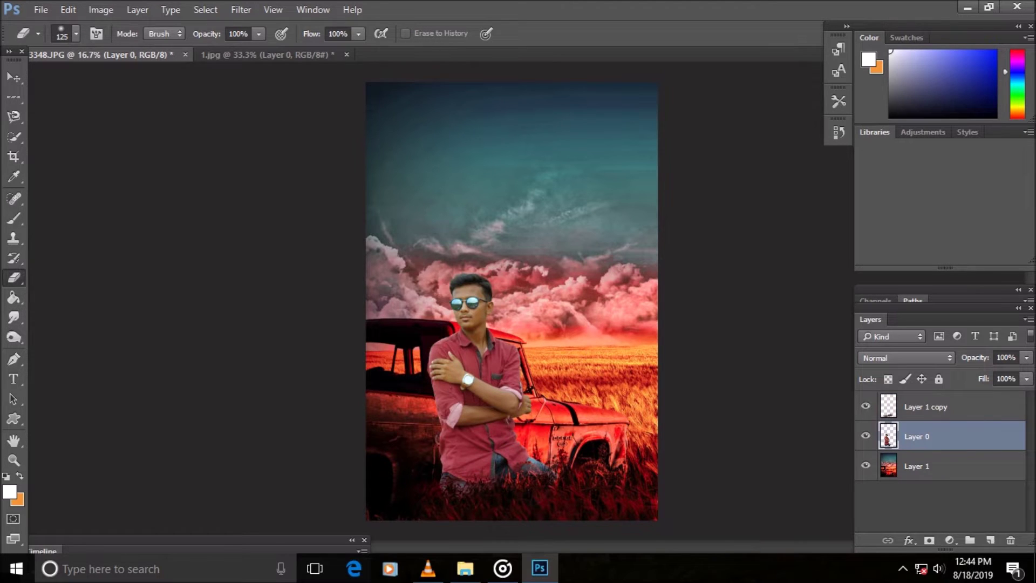
key(alt+bracketright)
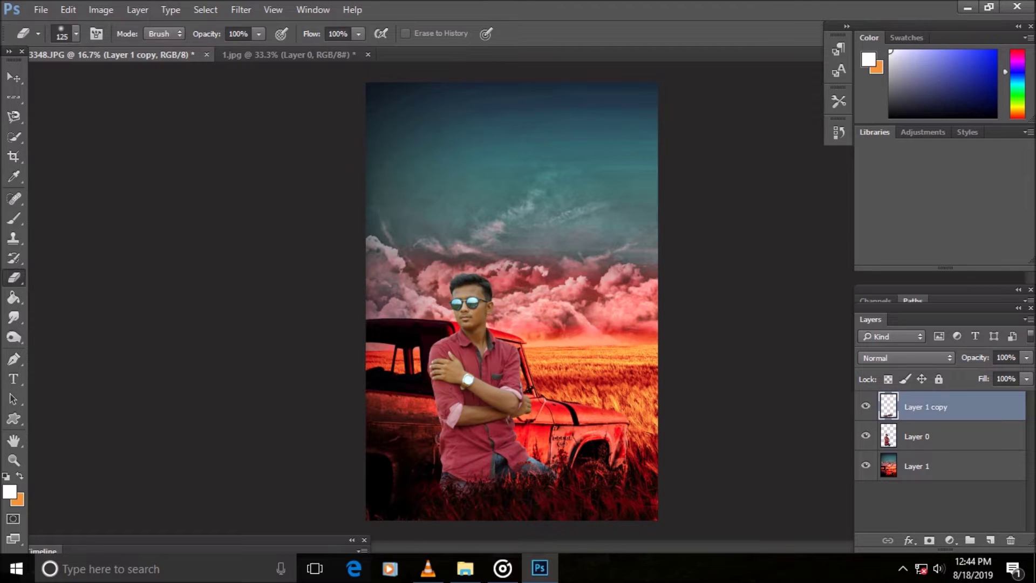
key(alt+bracketleft)
On the man's layer, set Selective Color Reds to Cyan -25, Magenta -18, Yellow +1, Black +19.
key(alt+i)
key(j)
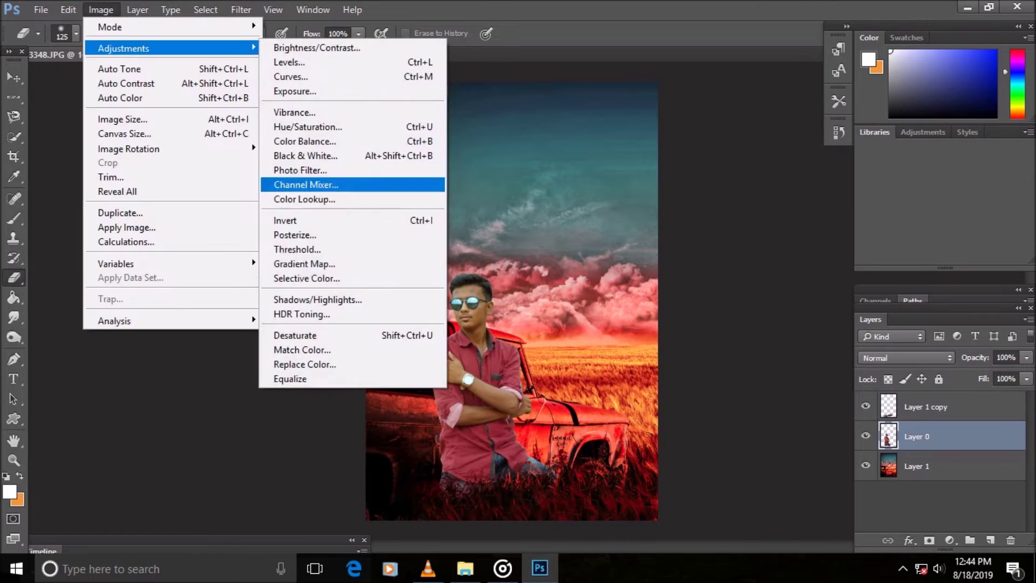
key(s)
key(Tab)
key(shift+Down)
key(shift+Down)
key(Up)
key(Up)
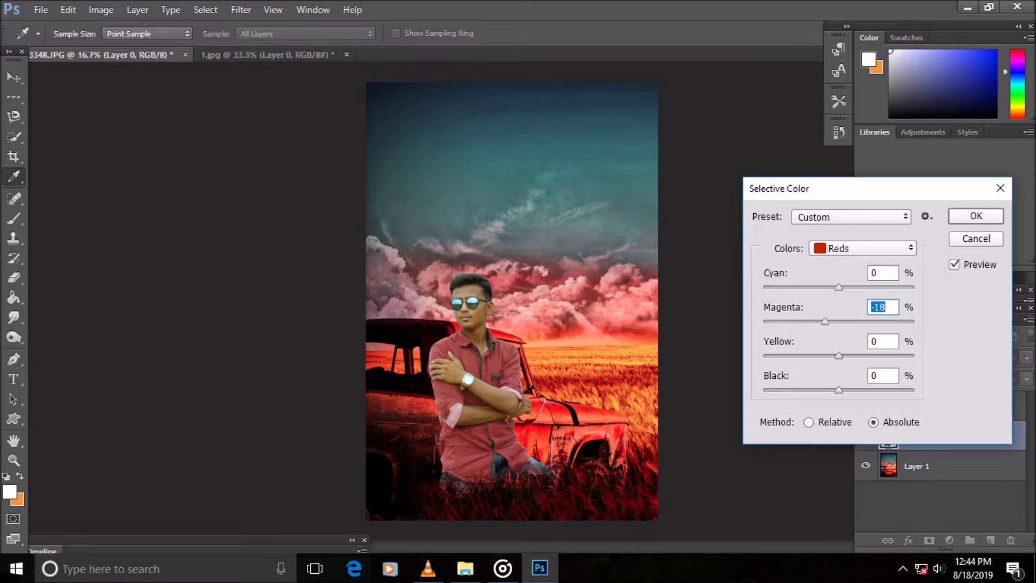
key(shift+Tab)
key(shift+Down)
key(shift+Down)
key(Down)
key(Down)
key(Down)
key(Tab)
key(Tab)
key(Up)
key(Tab)
key(shift+Up)
key(shift+Up)
key(Down)
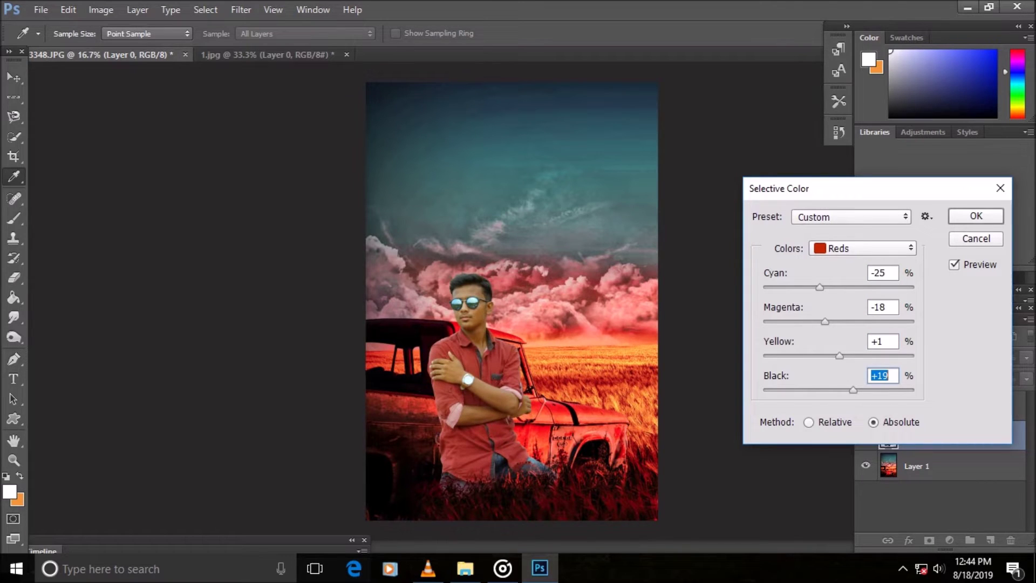
Warm the Blues (Yellow +12, Magenta +20, Black +29), apply, and undo an accidental grouping.
key(alt+Down)
key(Down)
key(Down)
key(Down)
key(Down)
key(Return)
key(Tab)
key(Tab)
key(Tab)
key(Up)
key(Up)
key(Up)
key(Up)
key(Up)
key(Up)
key(shift+Tab)
key(shift+Up)
key(shift+Up)
key(Tab)
key(Tab)
key(shift+Up)
key(shift+Up)
key(shift+Up)
key(Down)
key(Tab)
key(Return)
key(e)
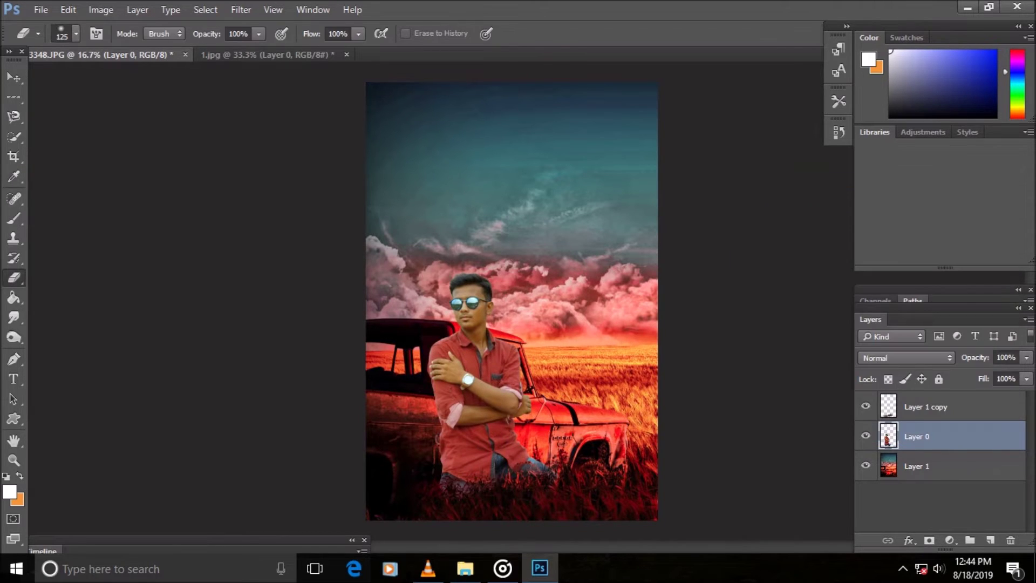
key(ctrl+g)
key(ctrl+z)
Apply Camera Raw to the man's layer, brightening Oranges luminance to +17.
click(241, 10)
click(270, 98)
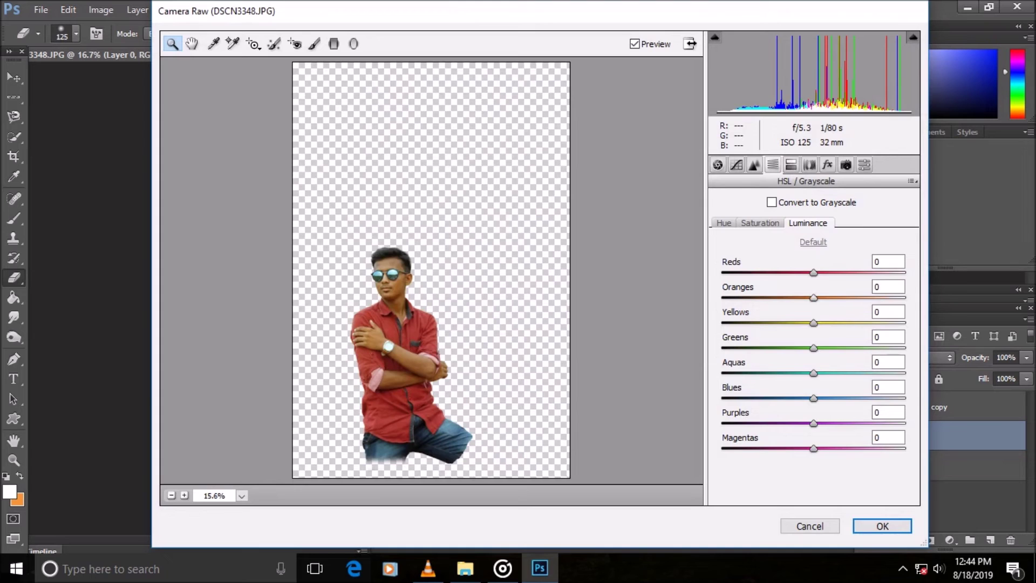
key(Return)
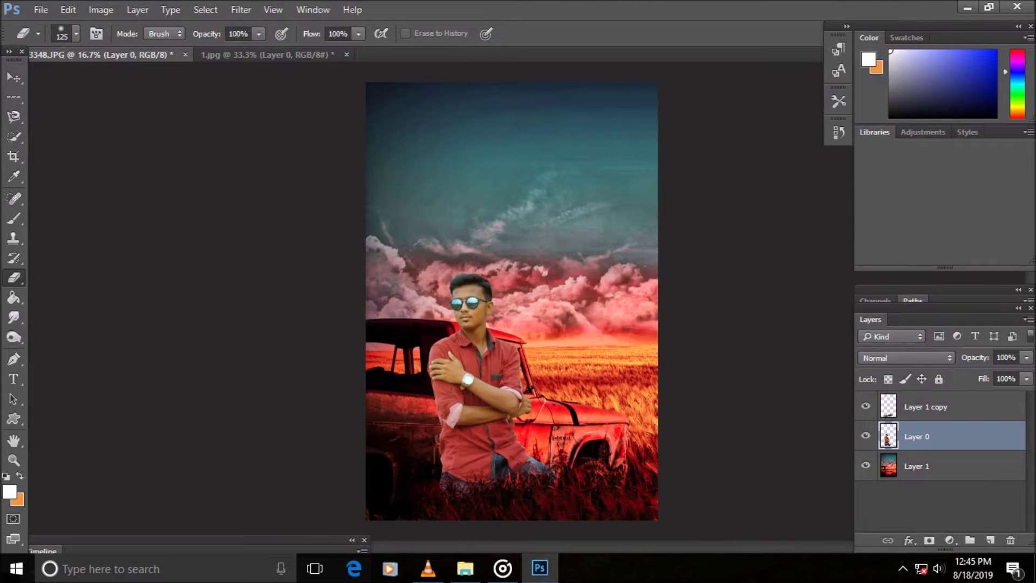
key(alt+t)
key(Return)
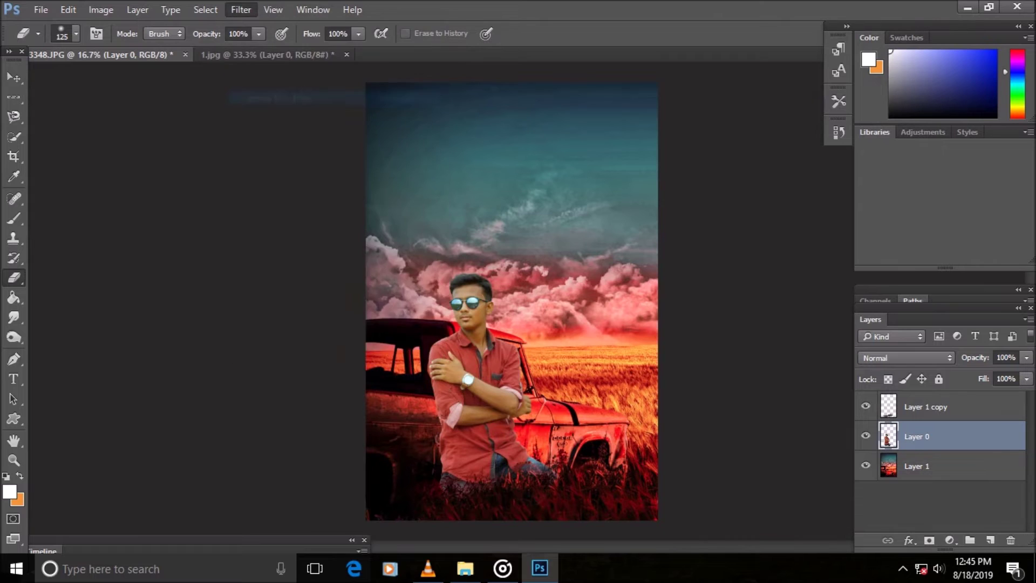
mouse_move(813, 297)
mouse_down()
mouse_move(850, 297)
mouse_move(830, 298)
mouse_up()
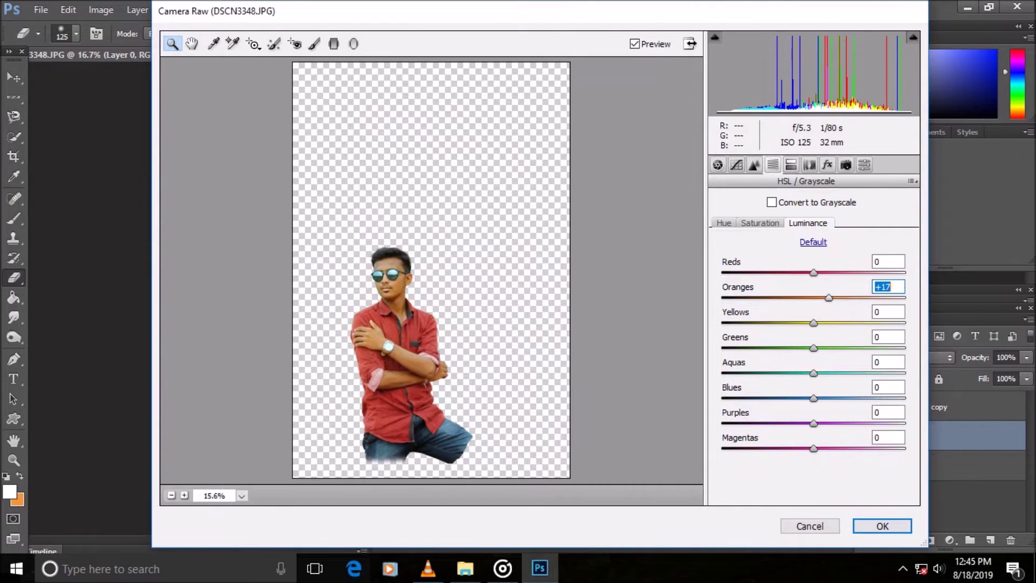
click(882, 526)
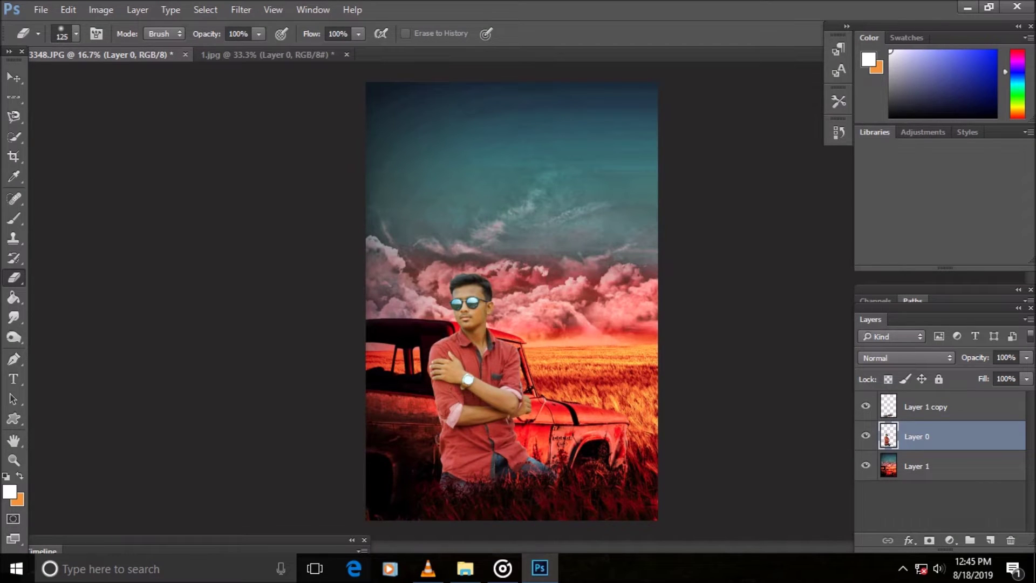
Make background Layer 1 active and open the Camera Raw filter on it.
click(101, 9)
mouse_move(123, 49)
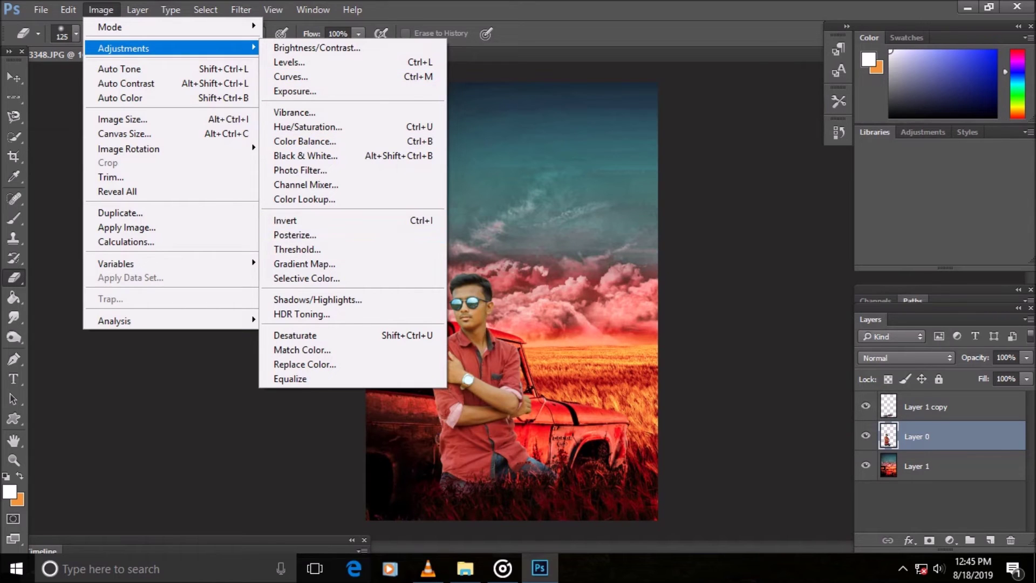
key(Escape)
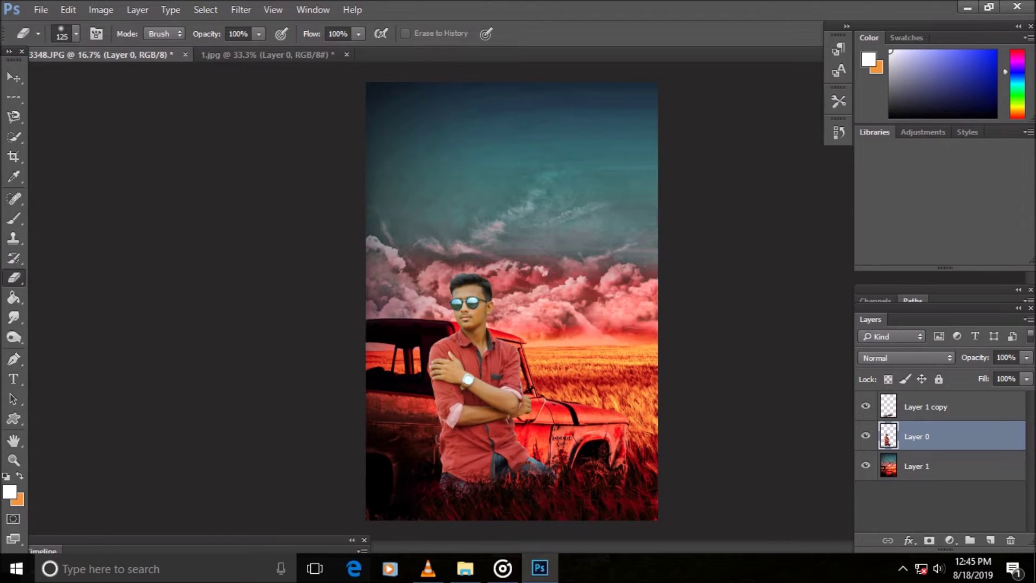
key(alt+bracketleft)
key(alt+i)
key(Escape)
key(alt+t)
key(Escape)
key(ctrl+shift+a)
In Camera Calibration, set Green Primary Saturation +1 and Blue Primary Hue -22.
key(ctrl+alt+4)
key(ctrl+alt+7)
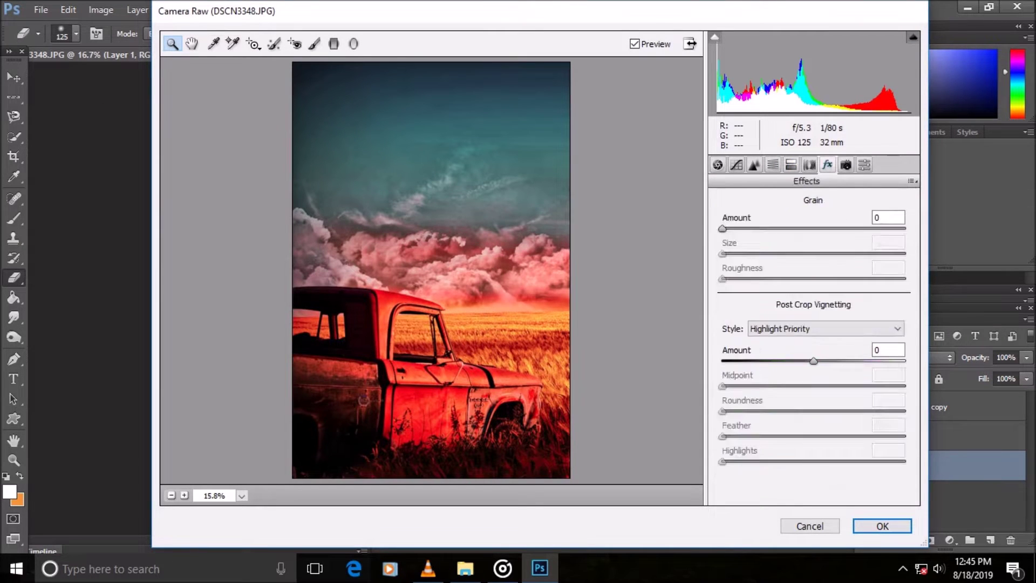
key(ctrl+alt+8)
text(-33)
key(Return)
key(shift+Tab)
text(-8)
key(Return)
text(1)
key(Tab)
text(-22)
key(shift+Tab)
key(shift+Tab)
key(shift+Tab)
Set Red Primary Hue +7 and Red Primary Saturation -1, then apply the Camera Raw edits.
text(-2)
key(Return)
key(shift+Tab)
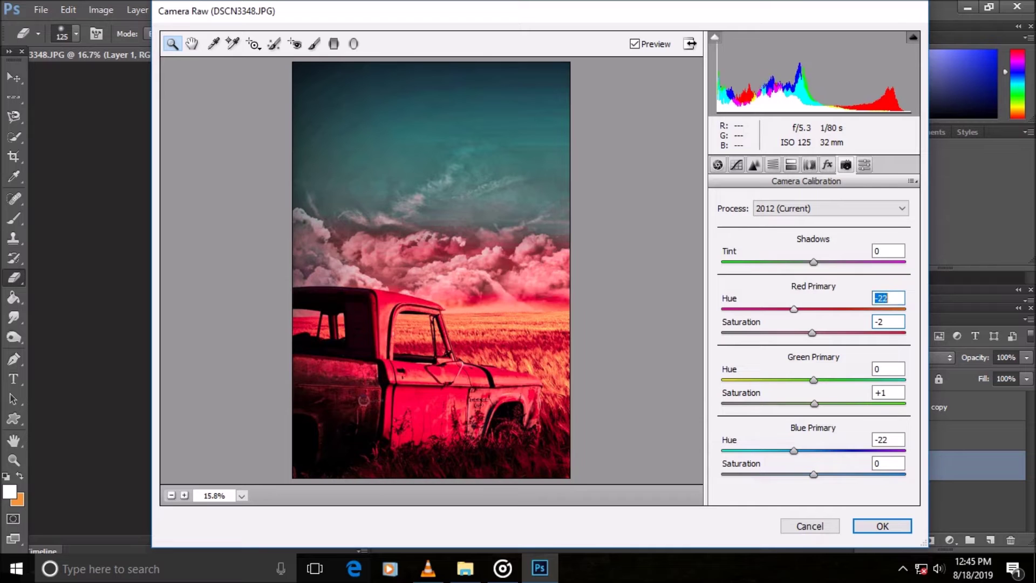
text(16)
key(Return)
text(7)
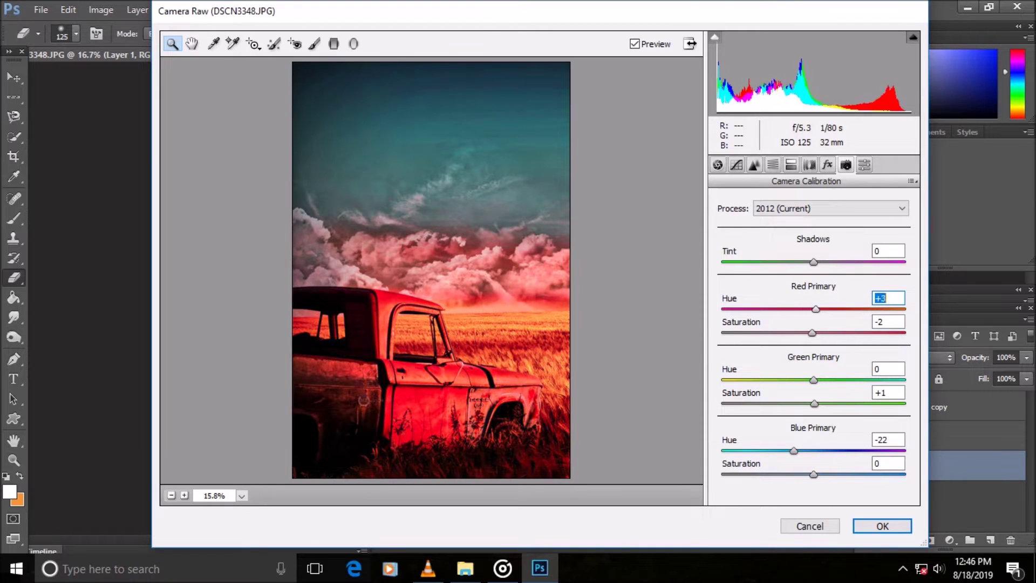
key(Return)
key(Tab)
text(-1)
key(Return)
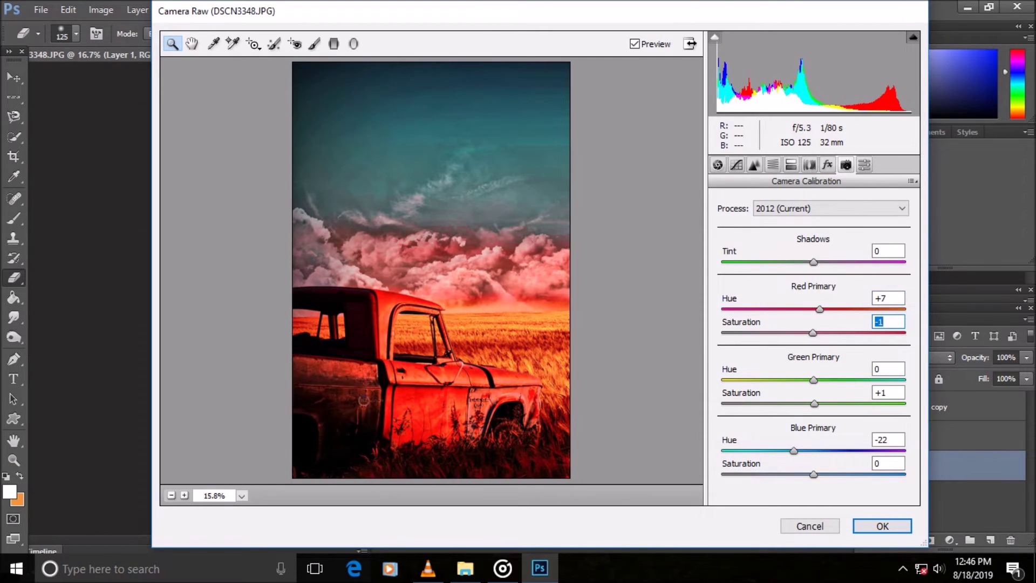
key(Return)
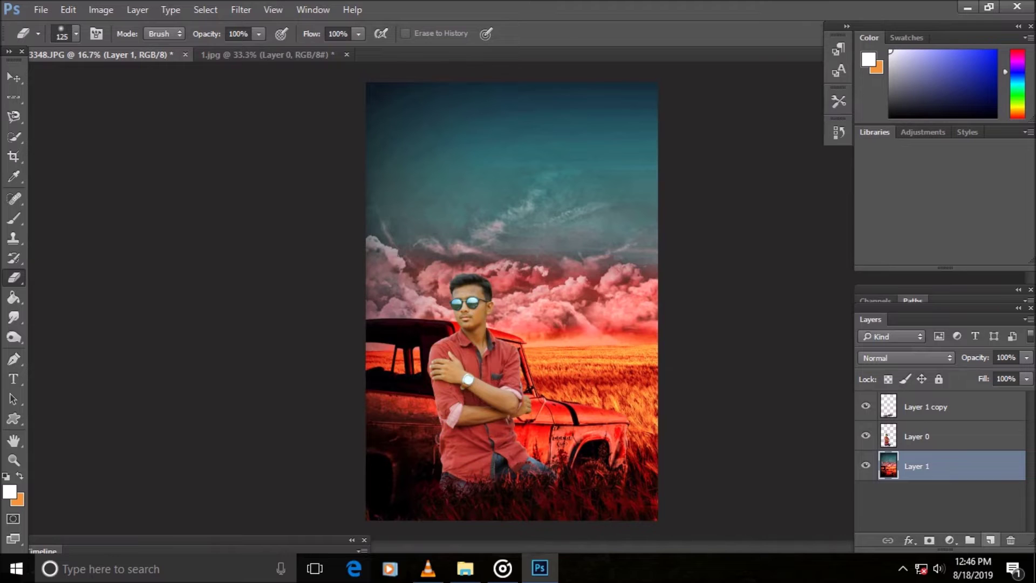
click(939, 437)
On a new Layer 2, paint an orange glow with a 90 px brush along the man's edge and head.
click(991, 539)
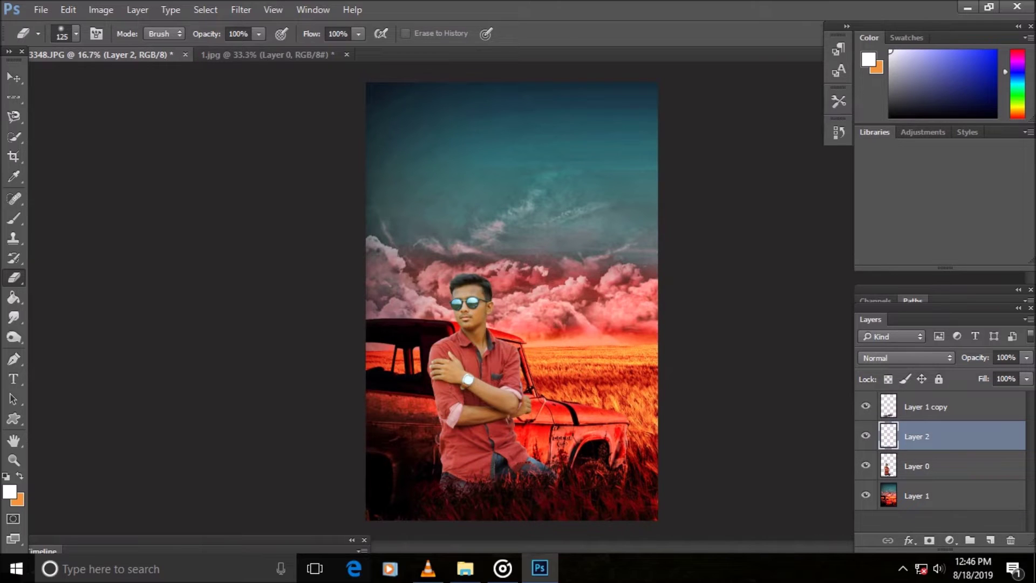
key(x)
key(b)
key(bracketleft)
key(bracketleft)
drag(486, 279, 537, 467)
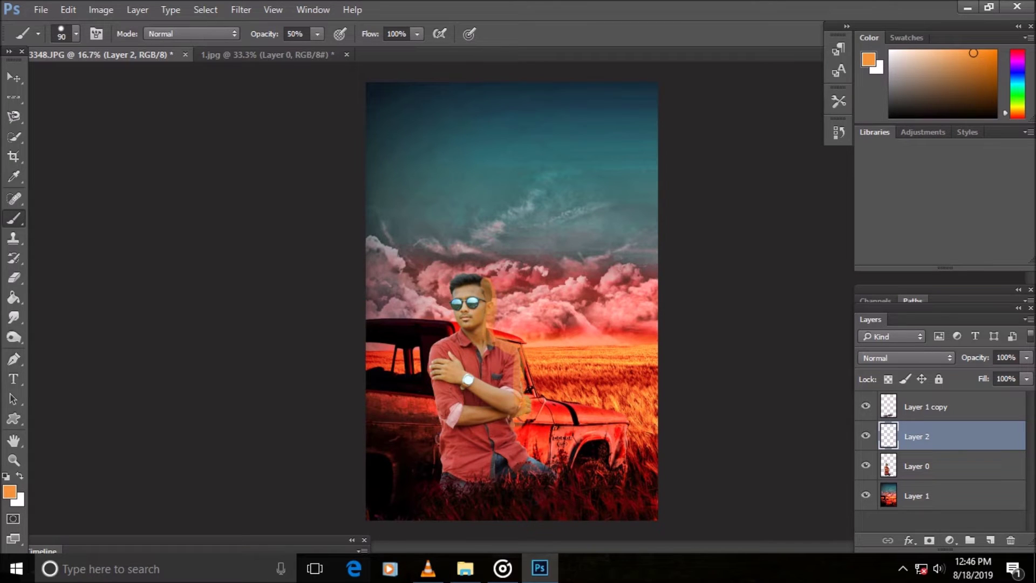
drag(488, 288, 470, 273)
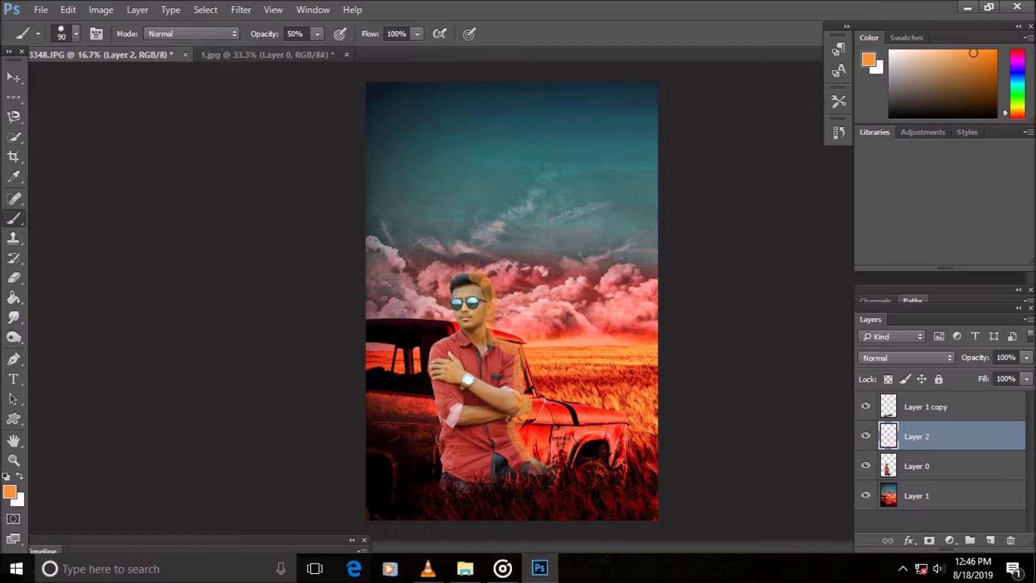
Compare blend modes for Layer 2 and settle on Soft Light.
click(907, 357)
click(907, 153)
click(907, 358)
click(907, 209)
click(907, 358)
click(907, 197)
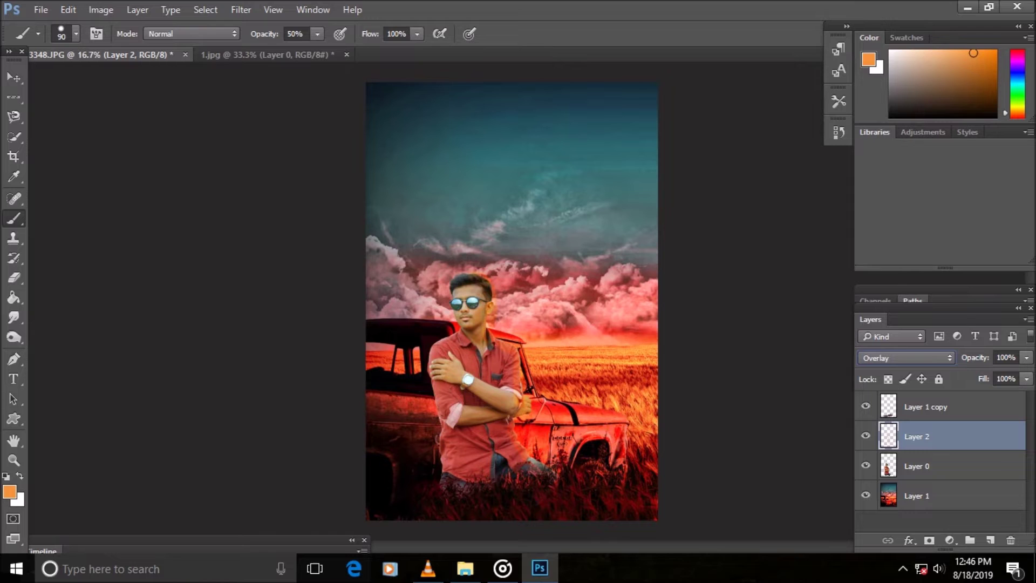
click(907, 358)
click(907, 208)
Switch to the Eraser and resize it, ending at 100 px.
key(e)
key(bracketright)
key(bracketright)
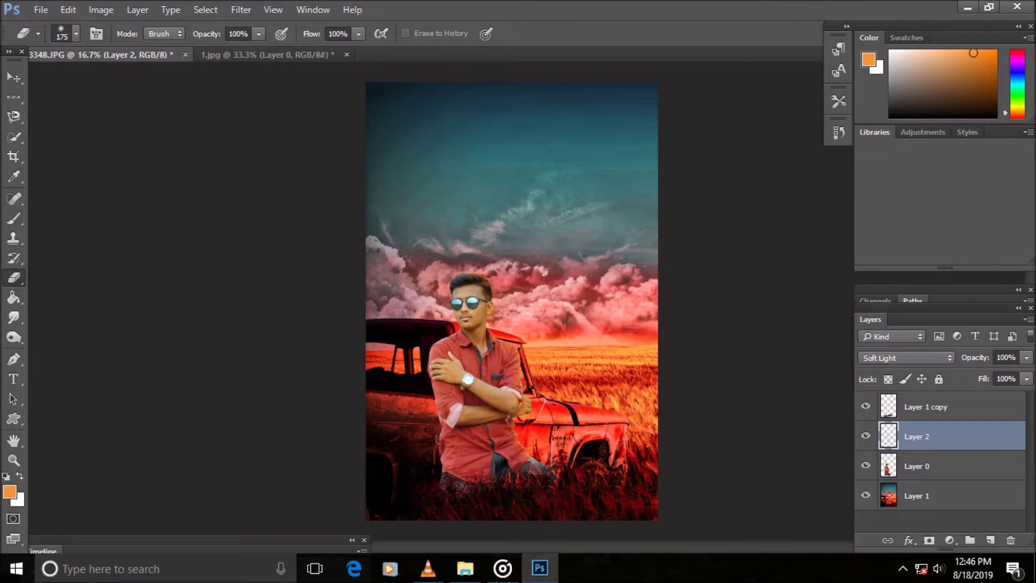
key(bracketright)
key(bracketright)
key(bracketright)
key(bracketleft)
key(bracketleft)
key(bracketleft)
key(bracketleft)
key(bracketleft)
key(bracketleft)
key(bracketright)
key(bracketright)
key(bracketright)
key(bracketright)
key(bracketright)
click(101, 10)
Open Hue/Saturation on Layer 2, enable Colorize, and roughly drag hue, saturation and lightness.
click(345, 126)
click(950, 337)
drag(743, 248, 744, 248)
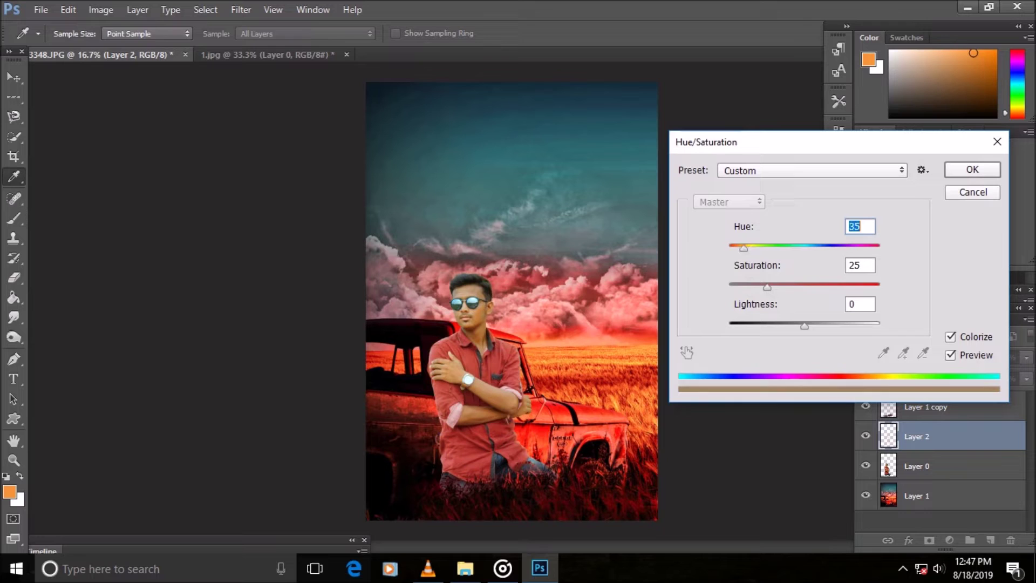
drag(767, 287, 825, 287)
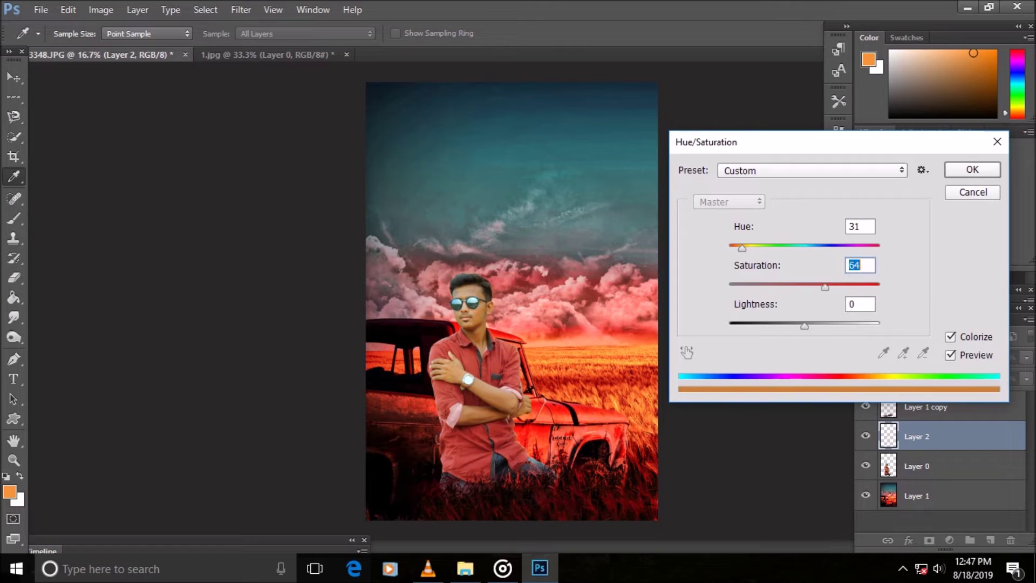
drag(743, 248, 753, 248)
drag(804, 325, 841, 325)
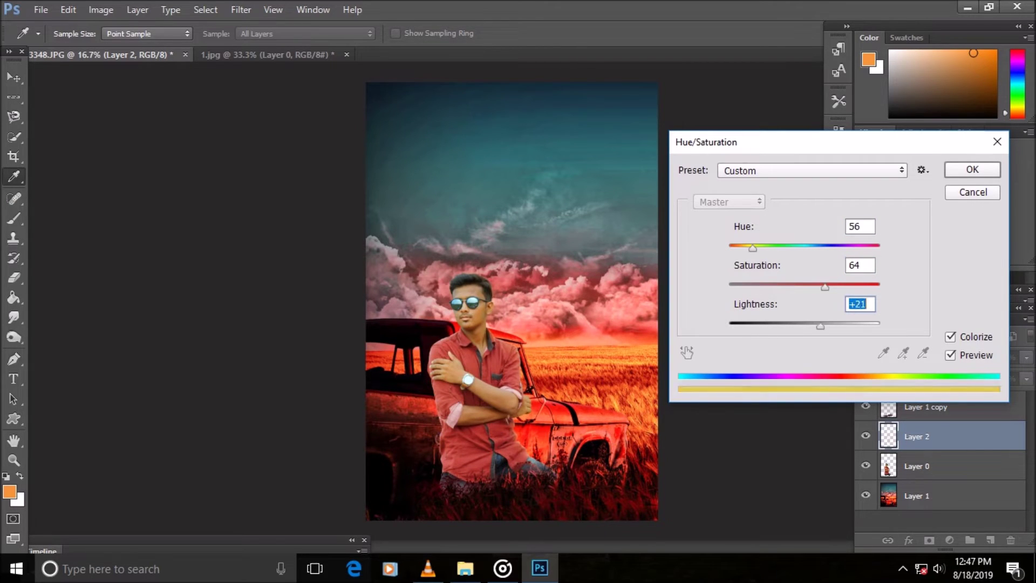
key(Up)
key(Up)
key(Up)
key(shift+Up)
key(shift+Up)
key(shift+Up)
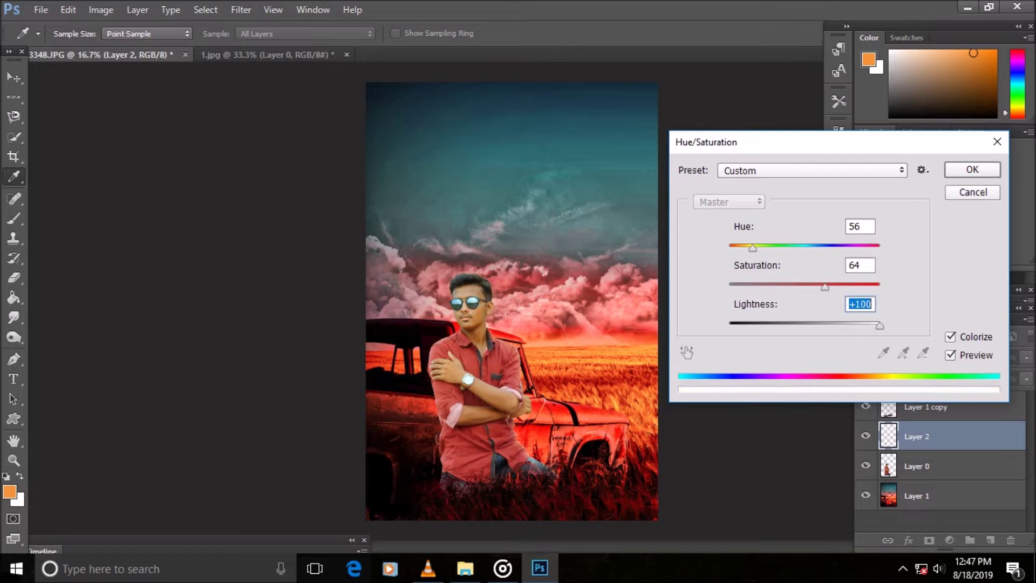
Fine-tune the colorize to Hue 16, Saturation 66, Lightness +30 and apply.
key(shift+Tab)
key(shift+Tab)
key(shift+Down)
key(shift+Down)
key(shift+Down)
key(shift+Down)
key(Tab)
key(Tab)
text(-830)
key(shift+Tab)
text(66)
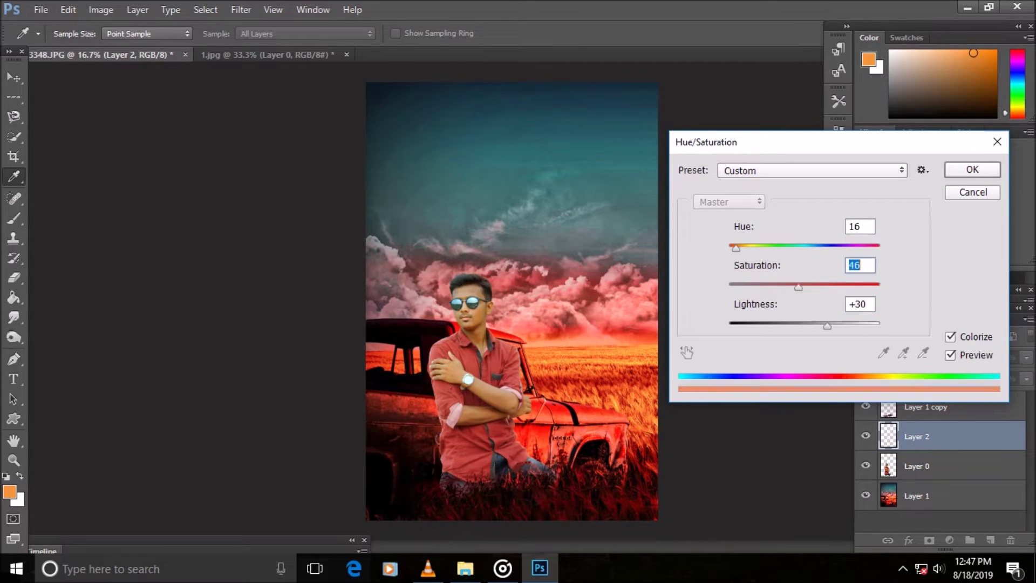
key(shift+Tab)
key(Return)
key(e)
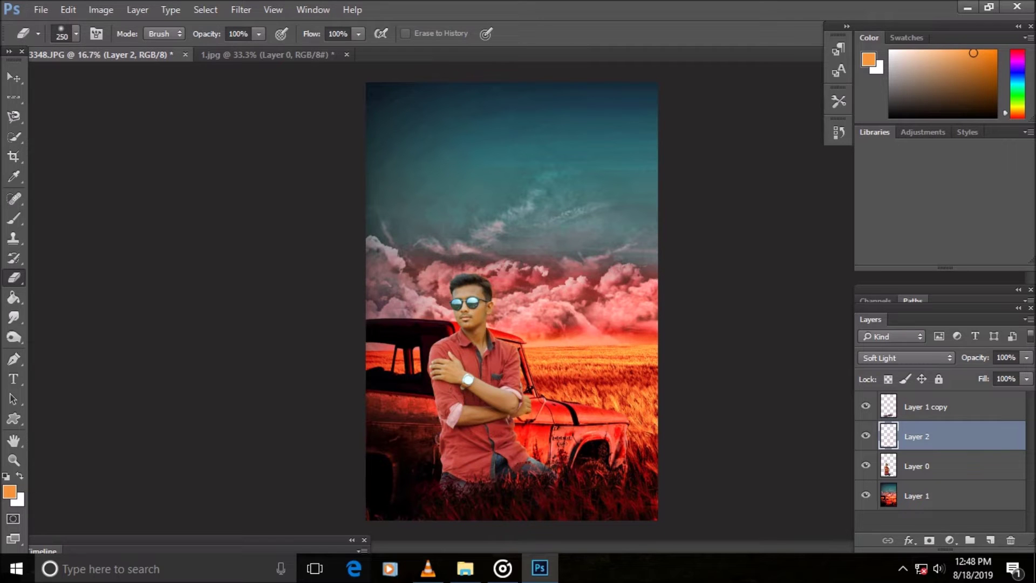
Zoom in on the picture, then zoom back out to see the whole image.
key(z)
key(ctrl+plus)
key(ctrl+plus)
key(ctrl+plus)
right_click(504, 370)
click(545, 377)
right_click(532, 324)
click(562, 423)
right_click(523, 292)
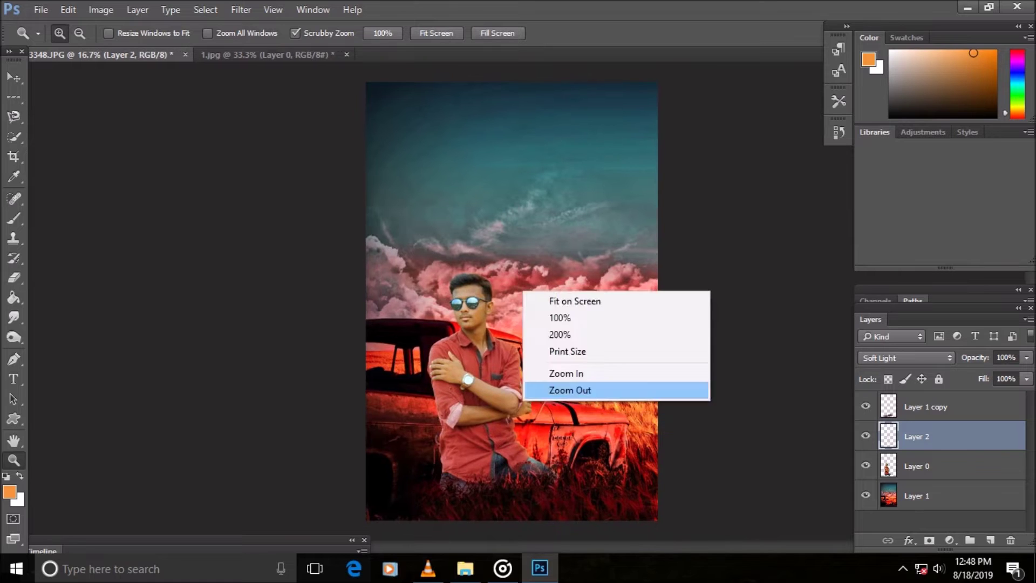
click(567, 389)
Select Layer 0, the man cutout, with the Image adjustments menu open.
click(918, 465)
click(101, 9)
click(918, 496)
click(101, 10)
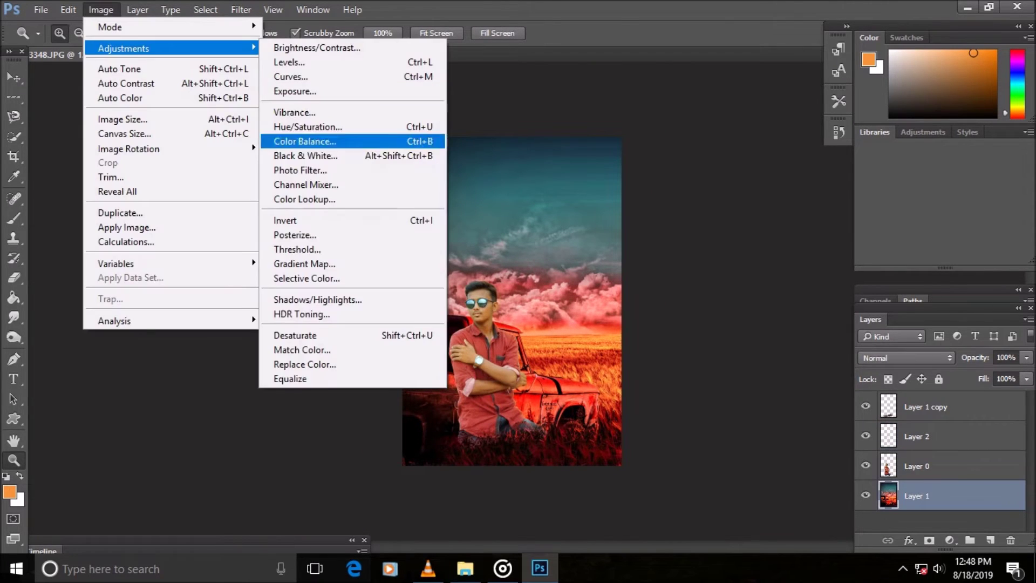
click(918, 466)
click(101, 9)
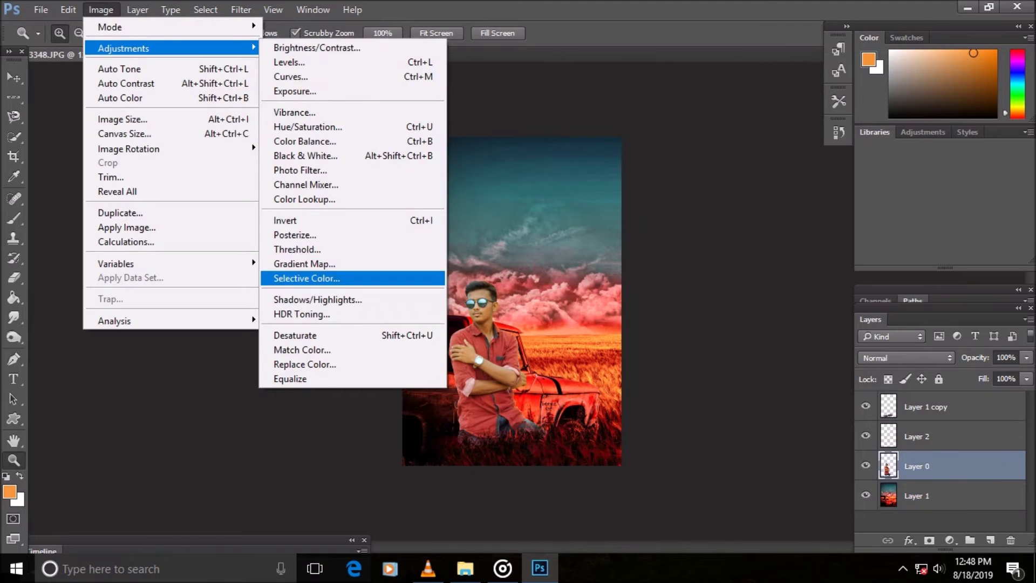
Set Selective Color Reds to Cyan -18, Magenta -1, Yellow +5 and apply.
click(306, 278)
key(Tab)
key(Tab)
key(Up)
key(Up)
key(Up)
key(Up)
key(Up)
key(shift+Tab)
key(Down)
key(Down)
key(Down)
key(Down)
key(Down)
key(Down)
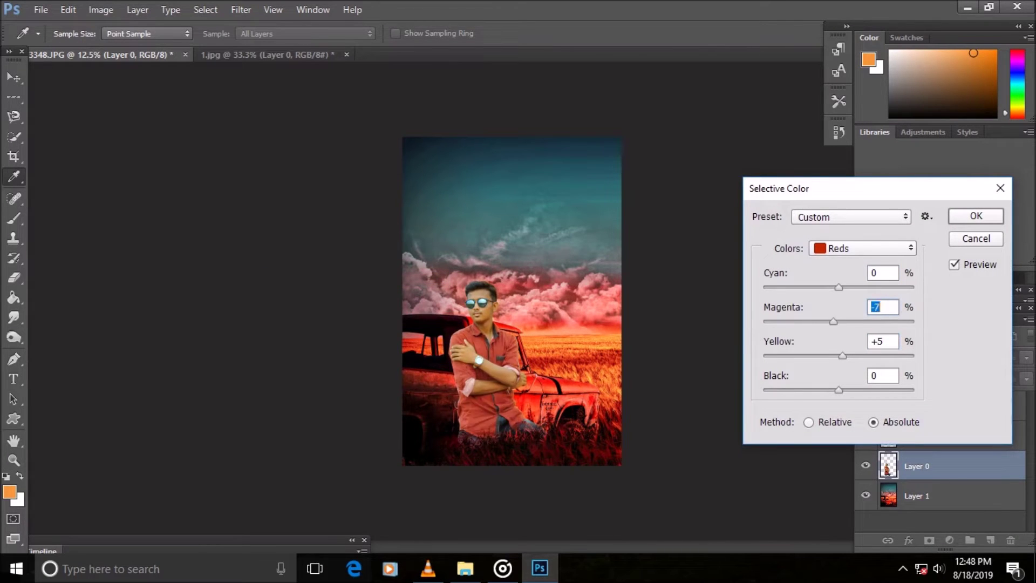
key(Up)
key(Up)
key(Up)
key(shift+Tab)
key(Down)
key(Down)
key(Down)
key(Down)
key(Down)
key(Down)
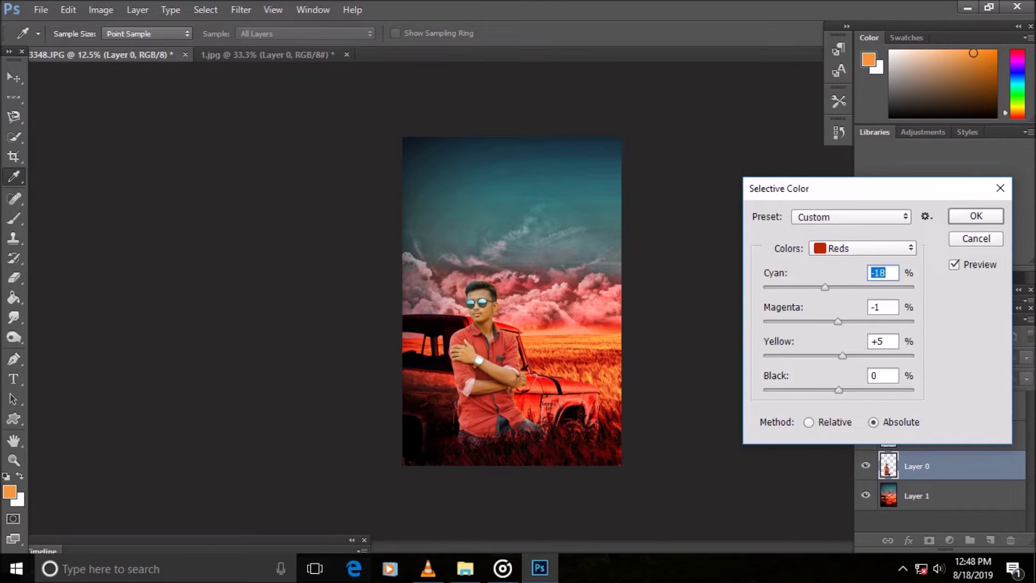
key(Return)
Free Transform the man down to about 97% size and commit.
key(z)
click(68, 10)
click(108, 288)
drag(451, 280, 451, 285)
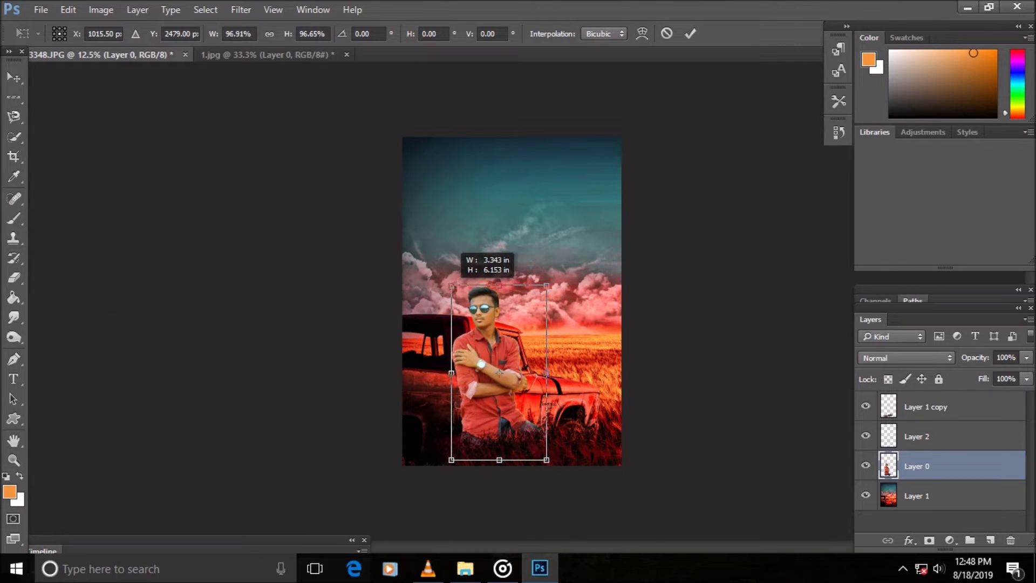
click(691, 33)
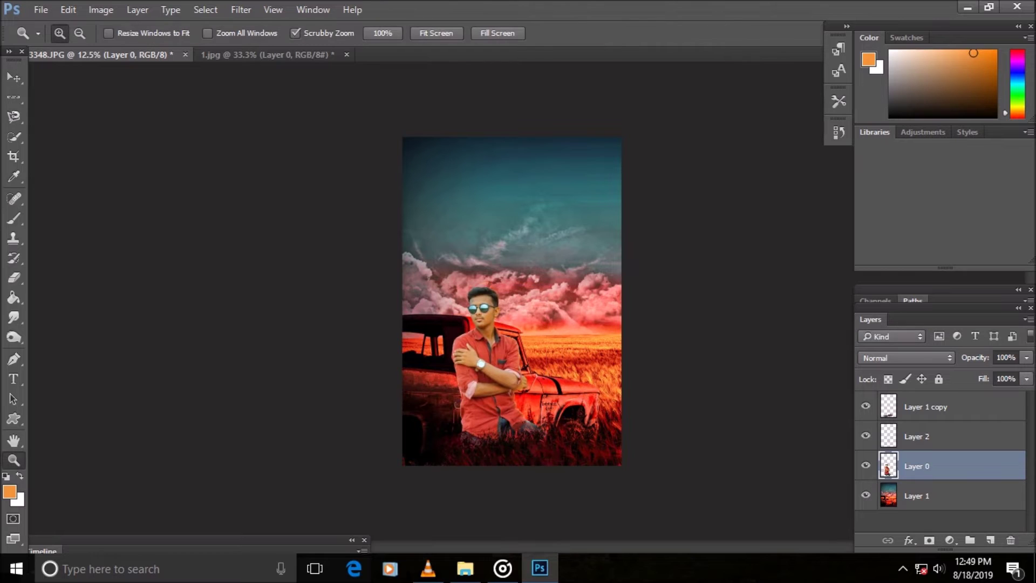
right_click(950, 495)
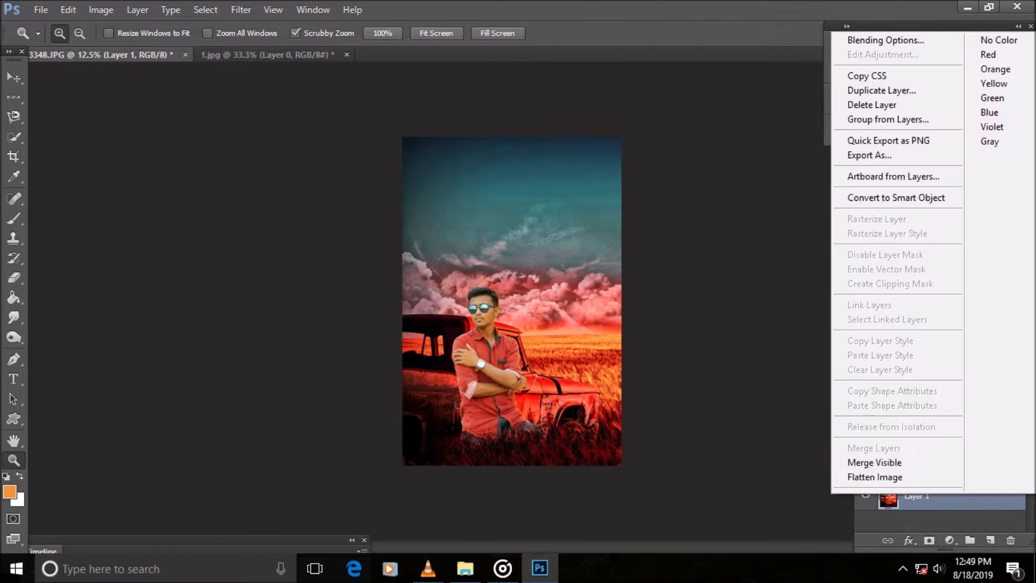
Merge all visible layers into one and set the crop ratio to 9:16.
click(875, 463)
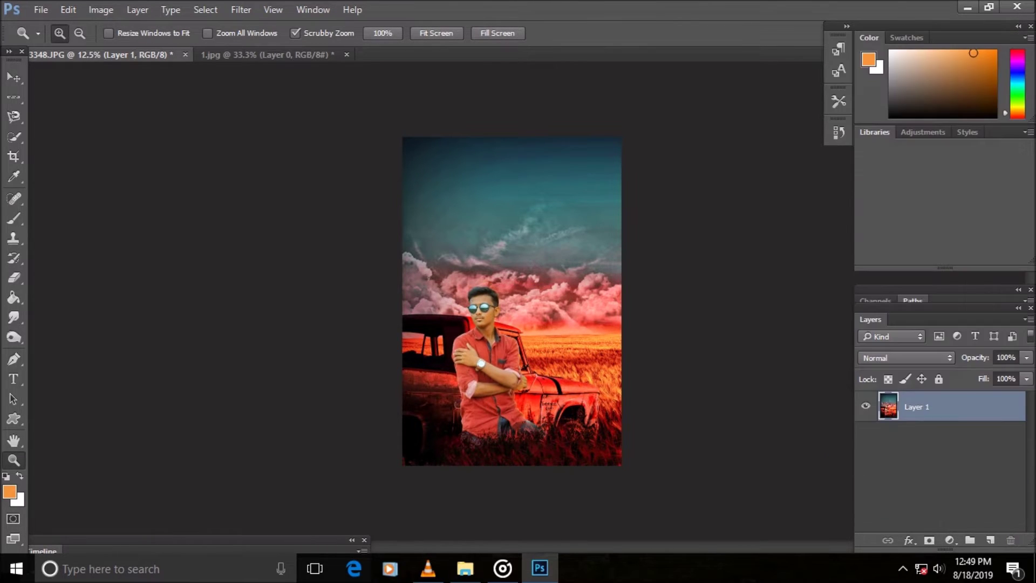
key(c)
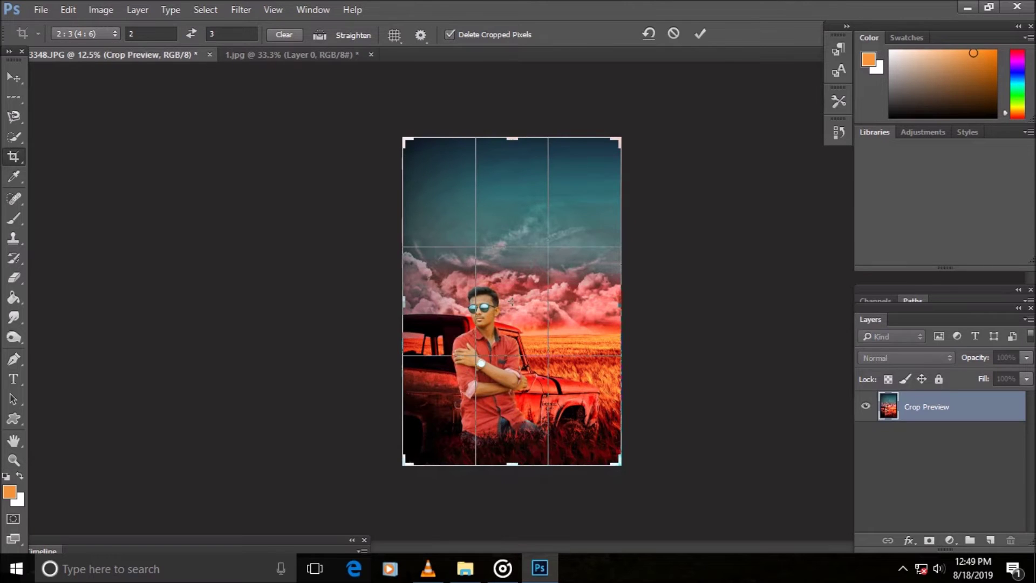
click(85, 33)
click(70, 106)
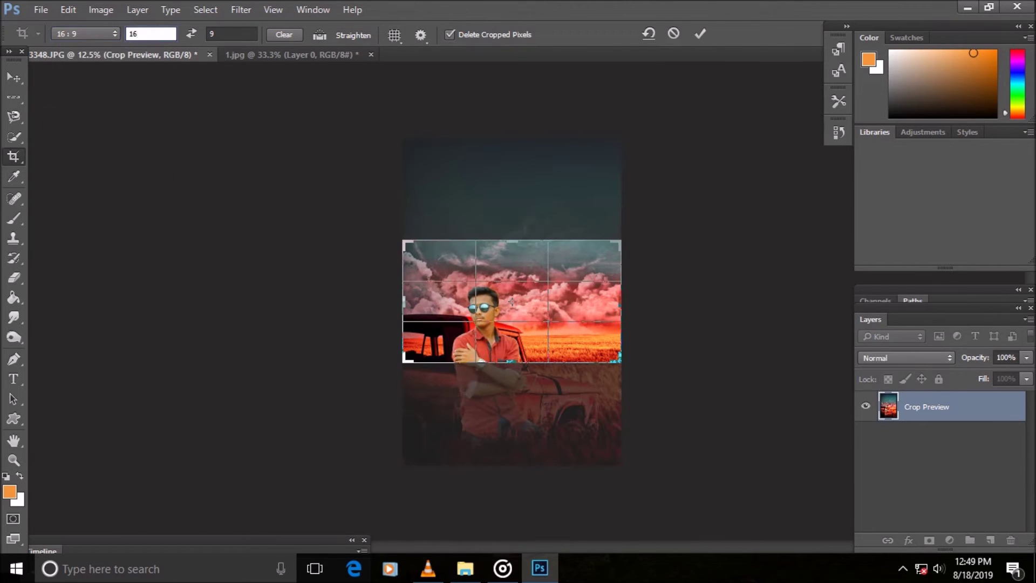
text(9)
click(232, 34)
text(16)
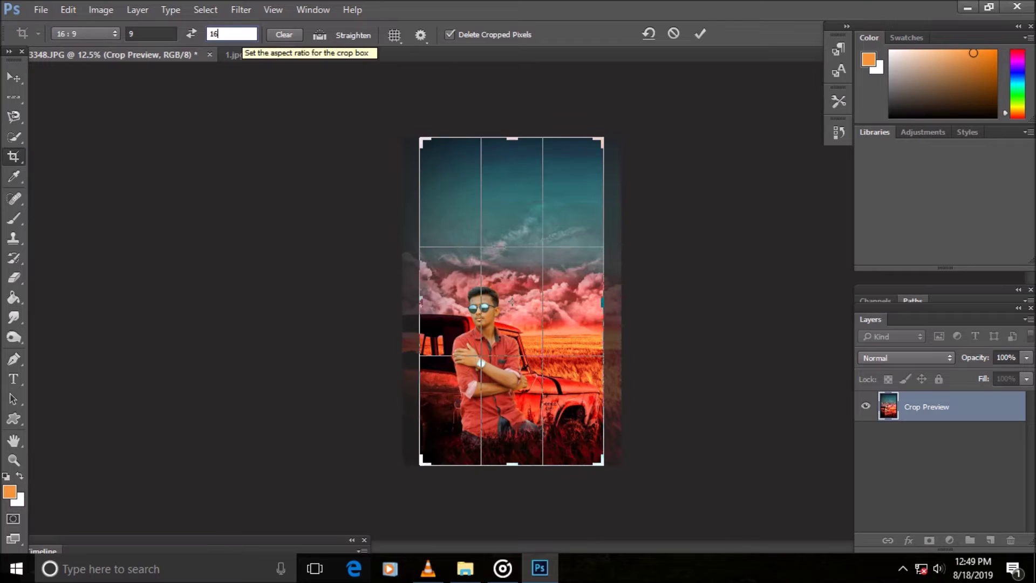
Fit the tall 9:16 crop frame around the man and the truck and commit it.
drag(603, 139, 588, 168)
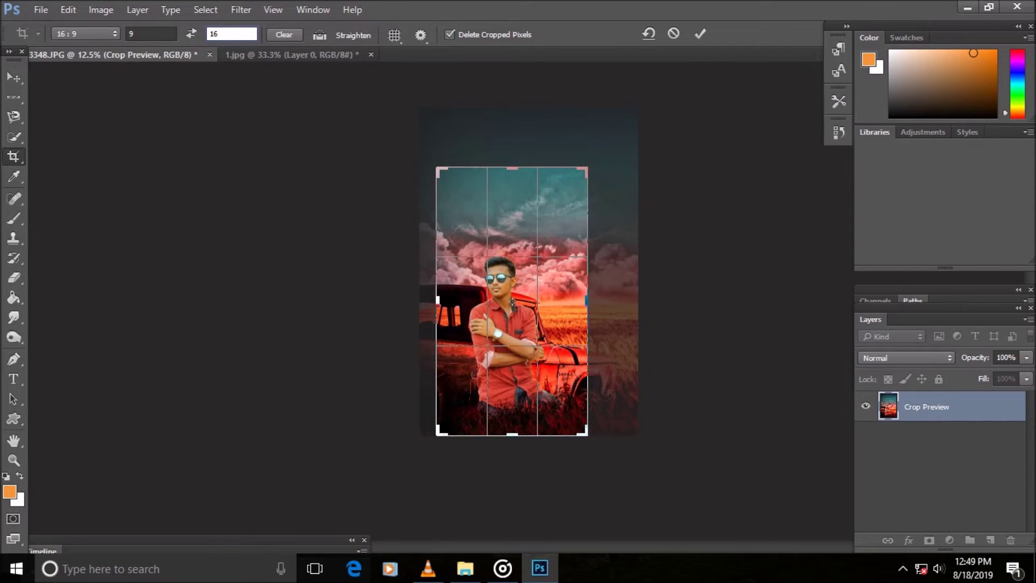
drag(588, 168, 588, 300)
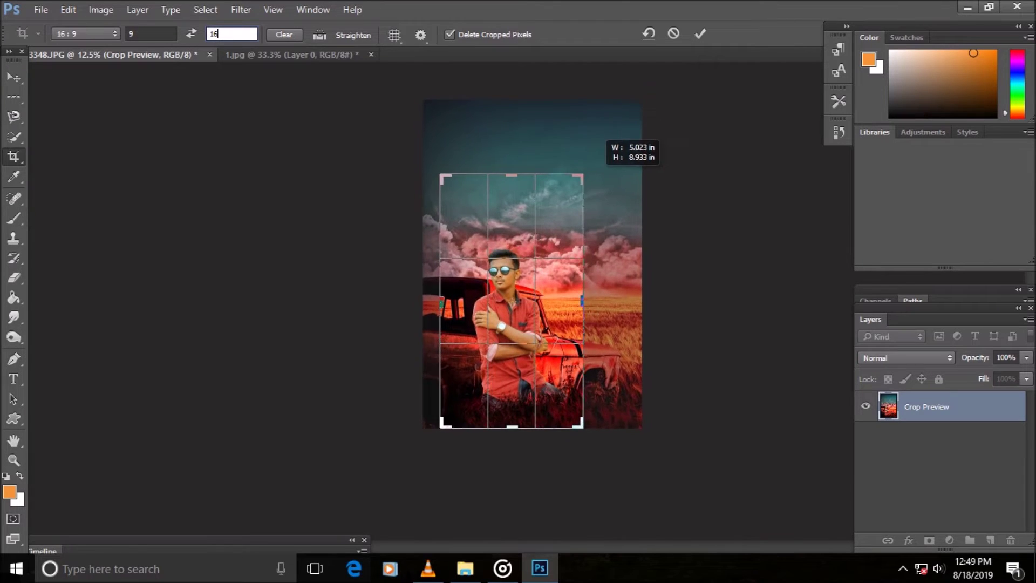
drag(587, 299, 583, 299)
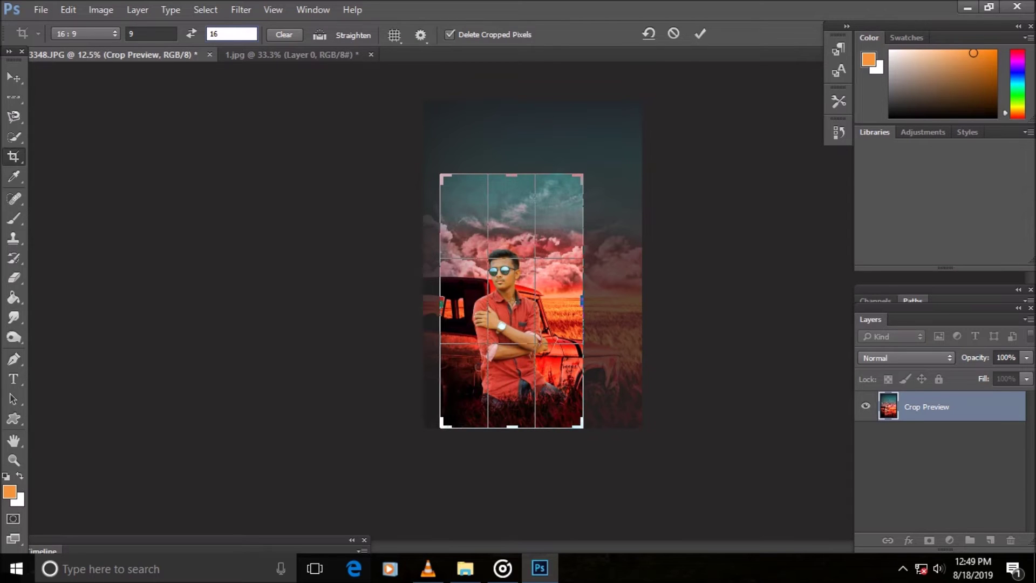
key(Return)
Zoom in and set Camera Raw noise-reduction Luminance to 23.
click(13, 460)
click(512, 301)
click(240, 10)
click(280, 98)
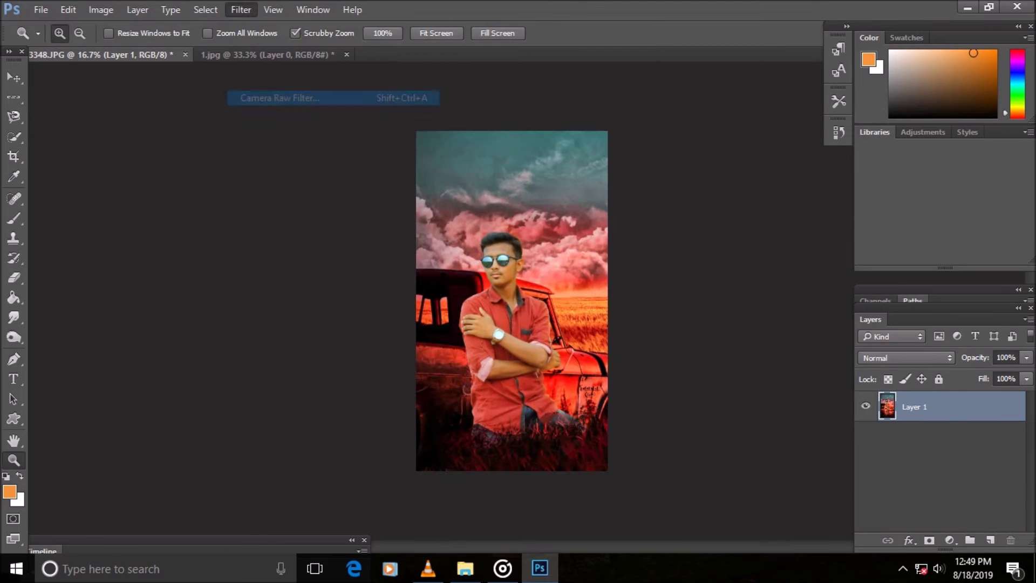
click(754, 164)
click(884, 340)
text(23)
key(Tab)
drag(776, 376, 796, 376)
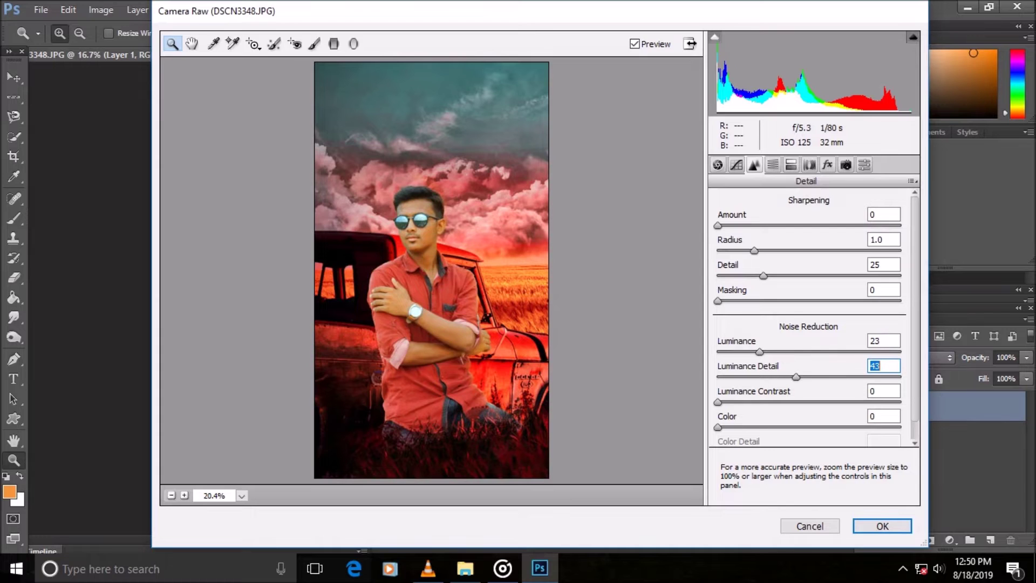
Set Clarity to +43 and Luminance Detail to 55, then apply the Camera Raw filter.
click(718, 165)
drag(809, 466, 849, 465)
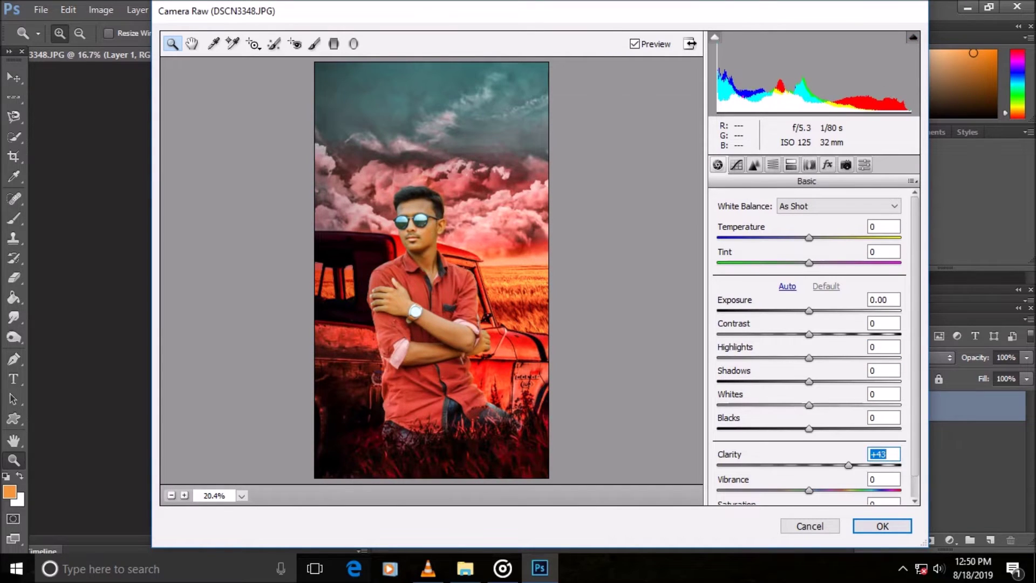
click(755, 165)
drag(797, 376, 835, 377)
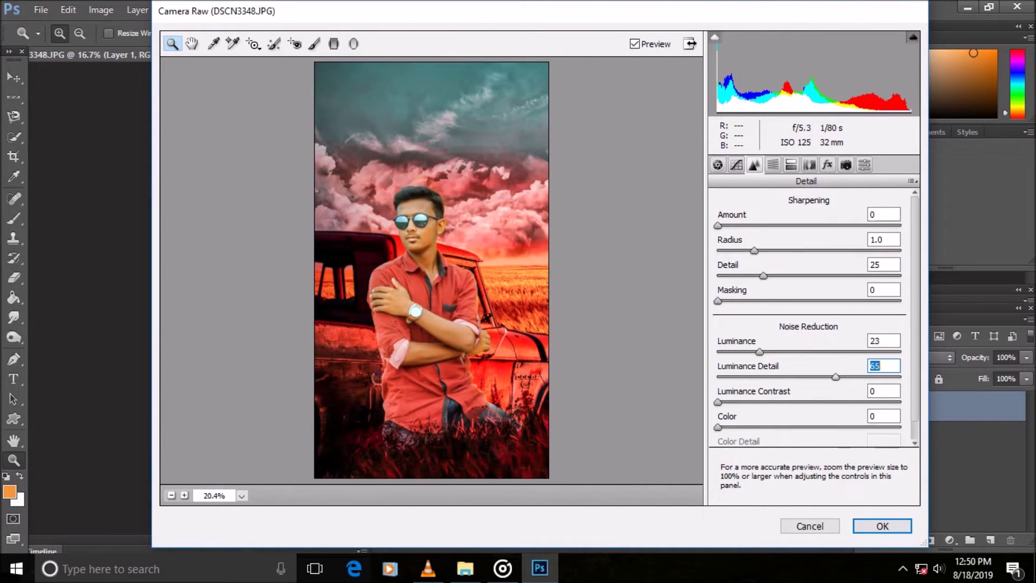
key(Return)
Apply Shadows/Highlights with Shadows 35% and Highlights 14%.
key(alt+i)
key(j)
key(w)
key(Tab)
text(14)
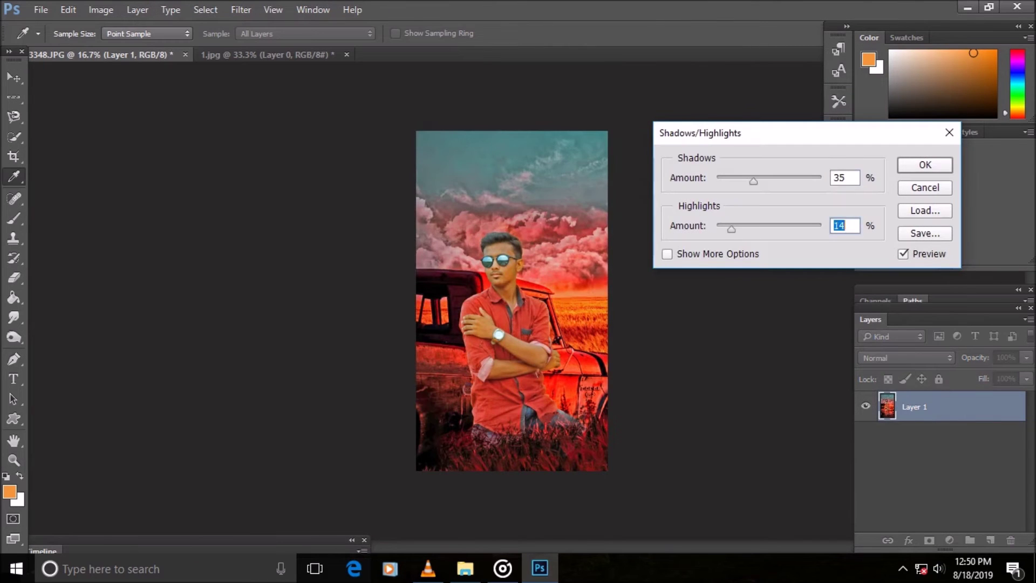
key(shift+Tab)
key(Return)
Reopen the Camera Raw Filter on the merged layer.
key(z)
key(alt+i)
key(Right)
key(Right)
key(Right)
click(280, 97)
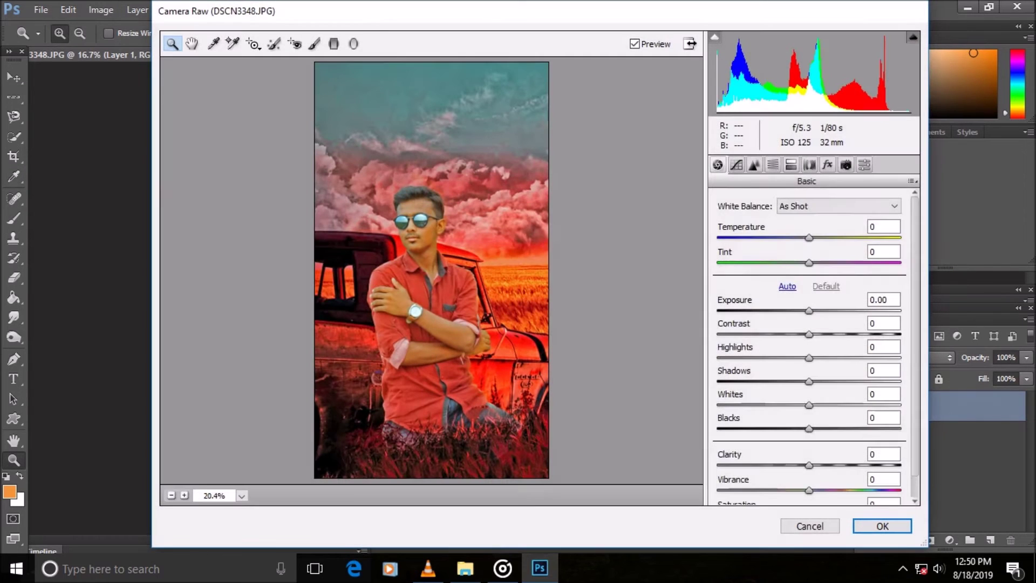
In Camera Raw Basic, set Contrast +8, Shadows +37, Blacks +39 and Clarity +100.
click(773, 164)
drag(814, 298, 838, 298)
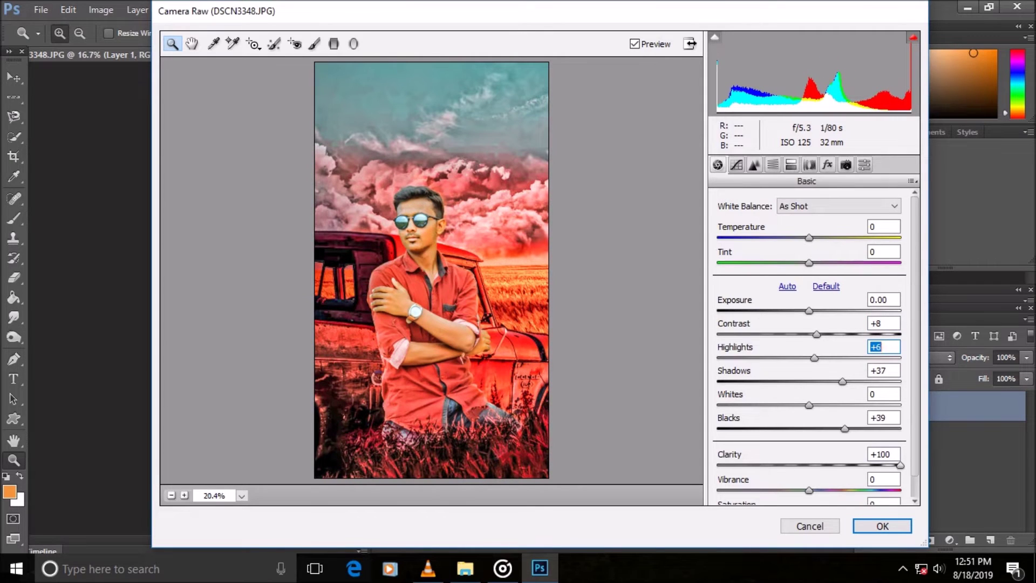
scroll(810, 346, down, 1)
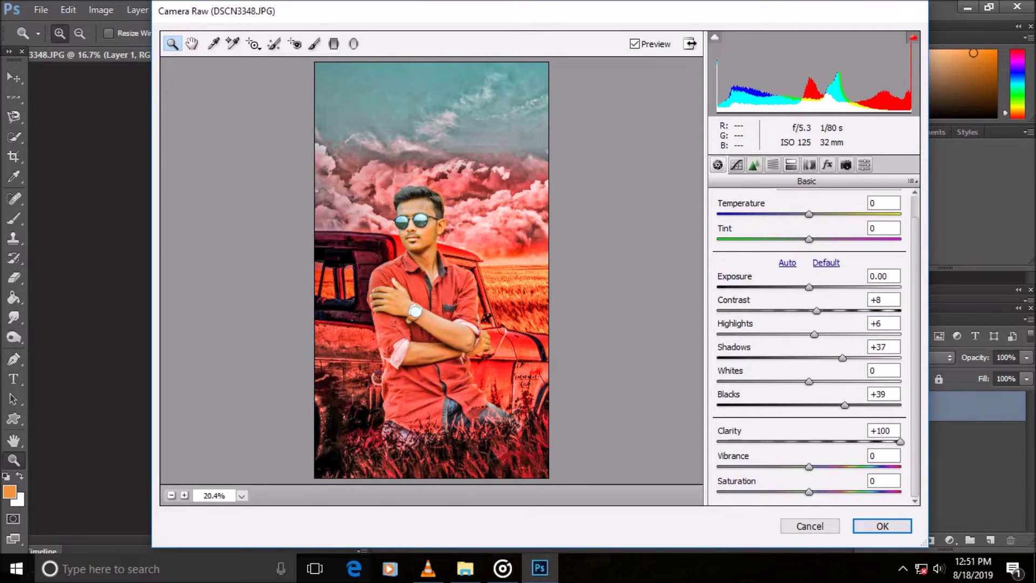
Set the parametric tone curve Darks to +14 and Lights to -16.
key(ctrl+alt+2)
text(+14)
key(shift+Tab)
text(-16)
key(shift+Tab)
Set tone curve Highlights to -21, Blues luminance +43 and Aquas luminance -69.
text(-21)
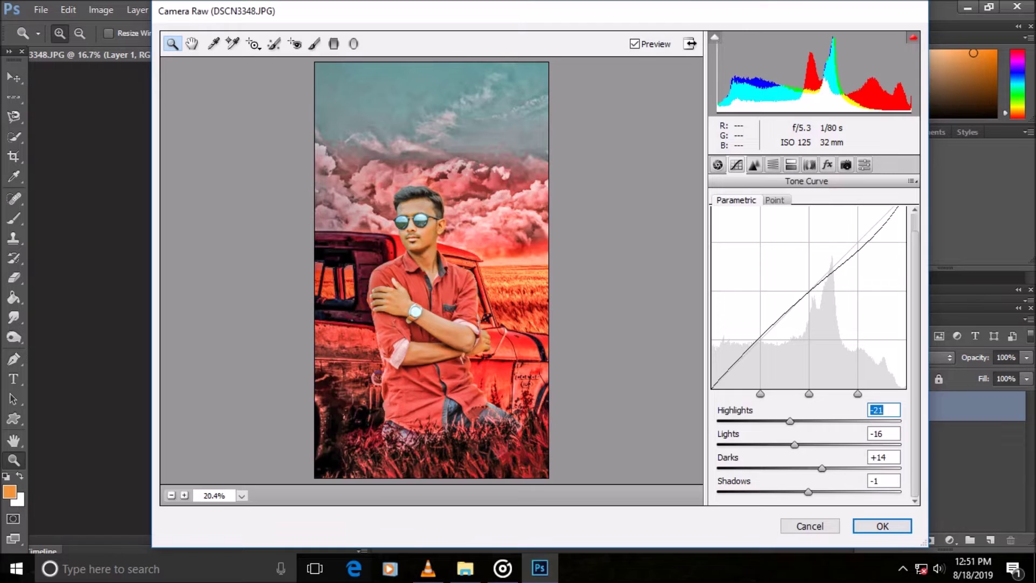
key(ctrl+alt+3)
key(ctrl+alt+4)
key(shift+Up)
key(shift+Up)
key(shift+Up)
key(Up)
key(Up)
key(Up)
key(shift+Tab)
key(shift+Down)
key(shift+Down)
key(shift+Down)
key(Down)
key(Down)
key(Down)
Raise the Blues saturation to +79.
key(ctrl+shift+Tab)
key(Tab)
key(shift+Up)
key(shift+Up)
key(shift+Up)
key(Up)
key(Up)
key(Up)
Shift hues: Blues +21, Yellows +2, and Oranges toward red around -23.
key(ctrl+shift+Tab)
key(shift+Up)
key(shift+Up)
key(Up)
key(shift+Tab)
key(shift+Tab)
key(shift+Tab)
key(Up)
key(Up)
key(shift+Tab)
key(shift+Down)
key(shift+Down)
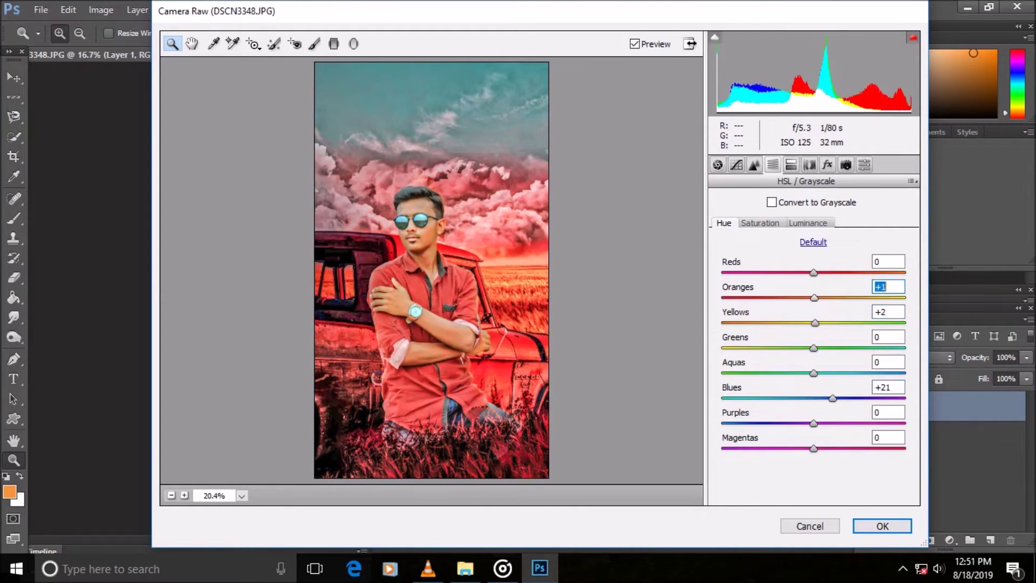
key(shift+Down)
key(shift+Down)
key(Down)
key(shift+Up)
key(shift+Up)
key(Down)
key(Down)
Adjust hues: Yellows +11, Greens -24, Aquas +5, Oranges -3, Purples +16, Magentas +7.
key(Tab)
key(shift+Up)
key(Down)
key(Tab)
key(shift+Down)
key(shift+Down)
key(Down)
key(Down)
key(Down)
key(Tab)
key(Up)
key(Up)
key(Up)
key(shift+Tab)
key(shift+Tab)
key(shift+Tab)
key(shift+Up)
key(shift+Up)
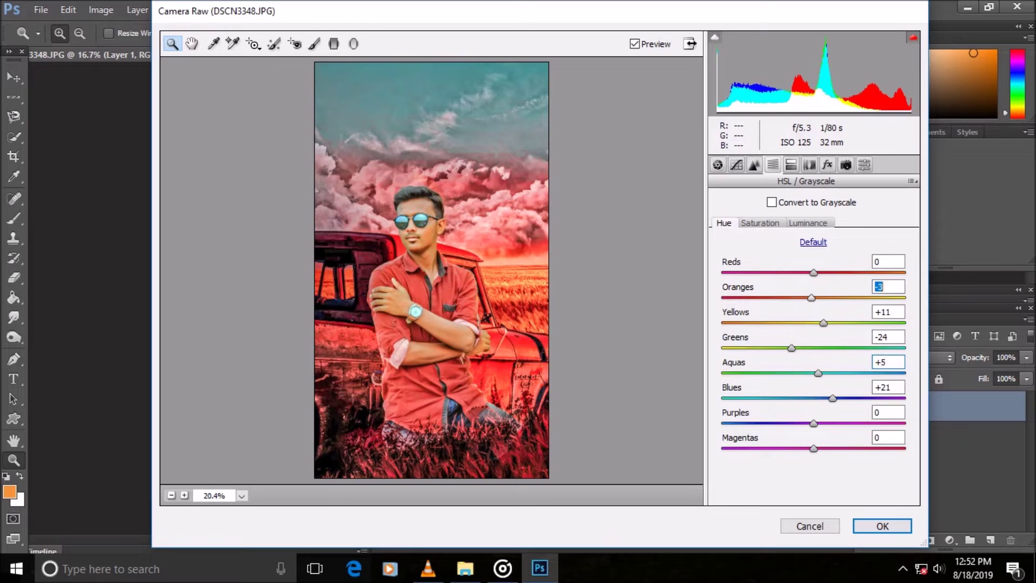
key(Tab)
key(Tab)
key(Tab)
key(shift+Up)
key(shift+Up)
key(Down)
key(Down)
key(Down)
key(Tab)
key(shift+Up)
key(Down)
key(Down)
key(Down)
Fine-tune hues to Yellows +6, Oranges +12 and Reds +4.
key(shift+Tab)
key(shift+Tab)
key(shift+Tab)
key(Down)
key(Down)
key(Down)
key(Down)
key(Down)
key(shift+Tab)
key(shift+Down)
key(shift+Down)
key(shift+Down)
text(33)
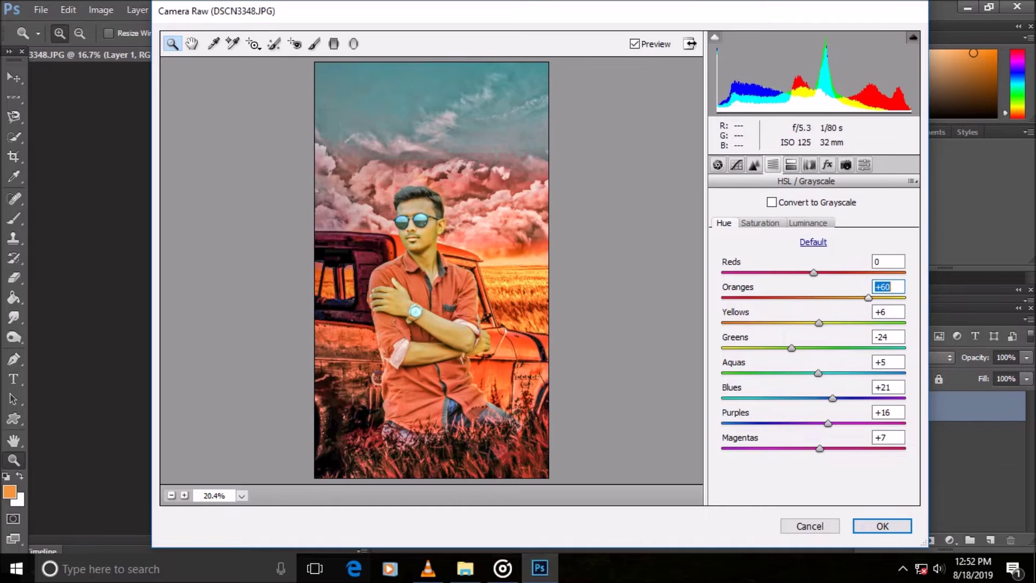
key(Tab)
key(shift+Tab)
key(shift+Down)
key(shift+Down)
key(shift+Down)
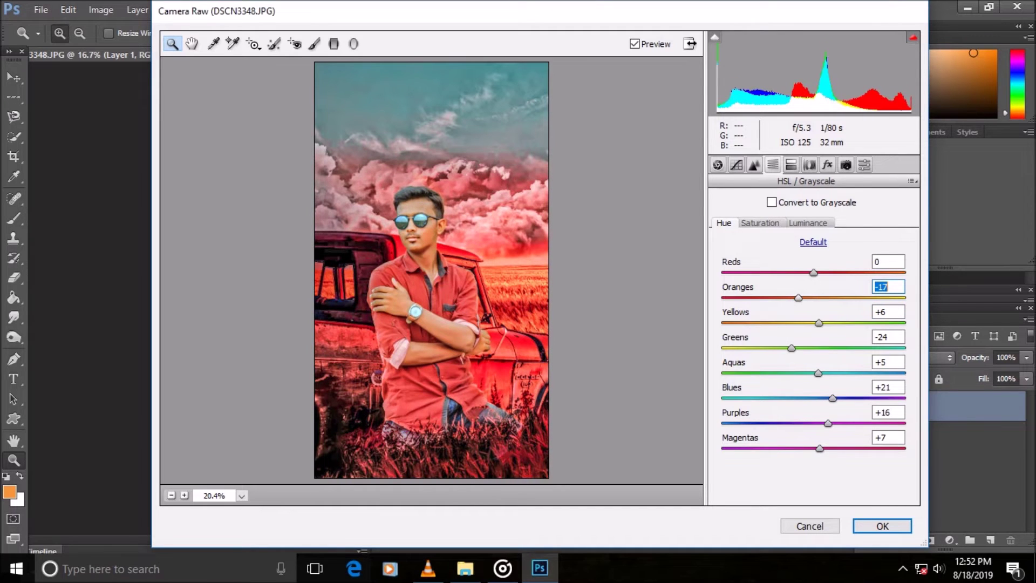
key(shift+Up)
key(shift+Up)
key(shift+Up)
key(Up)
key(Up)
key(Up)
key(Down)
key(Down)
key(Down)
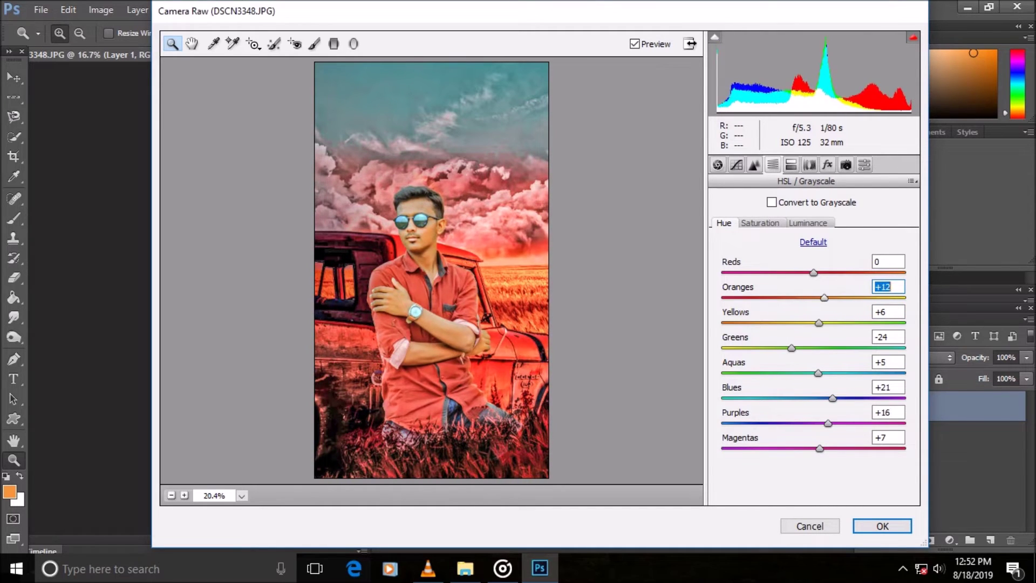
key(Up)
key(Up)
key(Up)
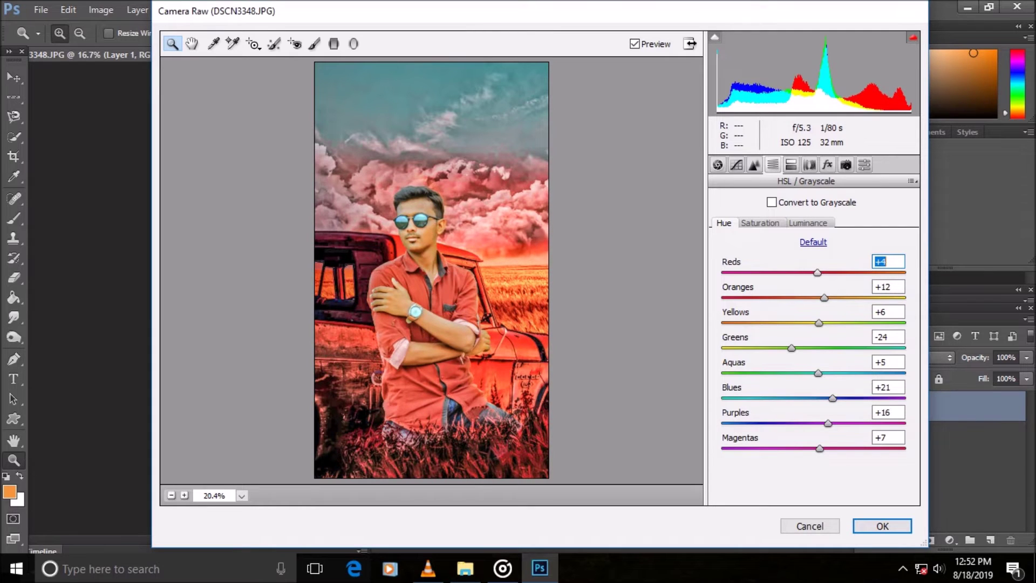
Brighten Reds luminance to +13 and apply the Camera Raw edits.
key(ctrl+alt+shift+l)
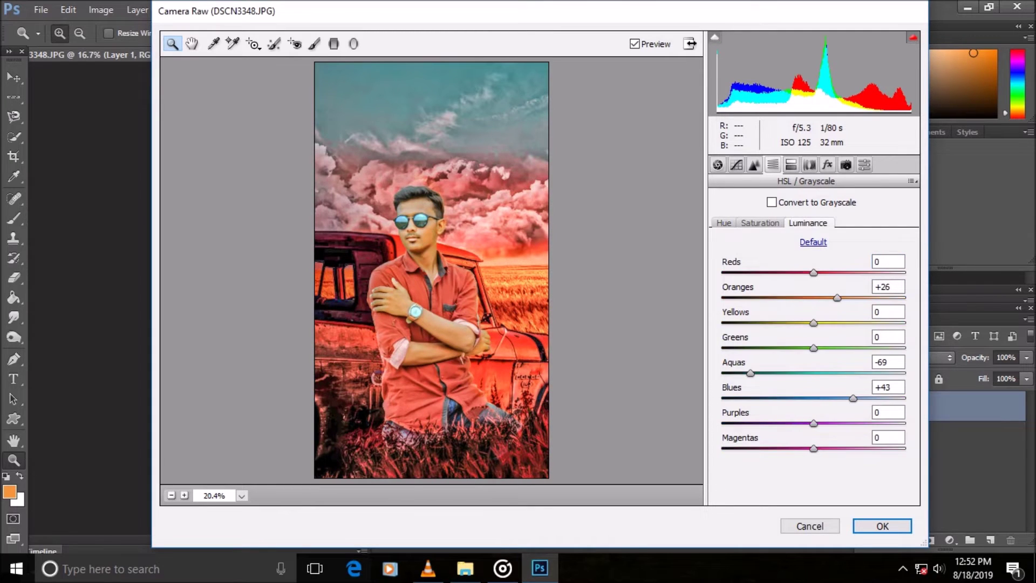
key(Up)
key(Up)
key(Up)
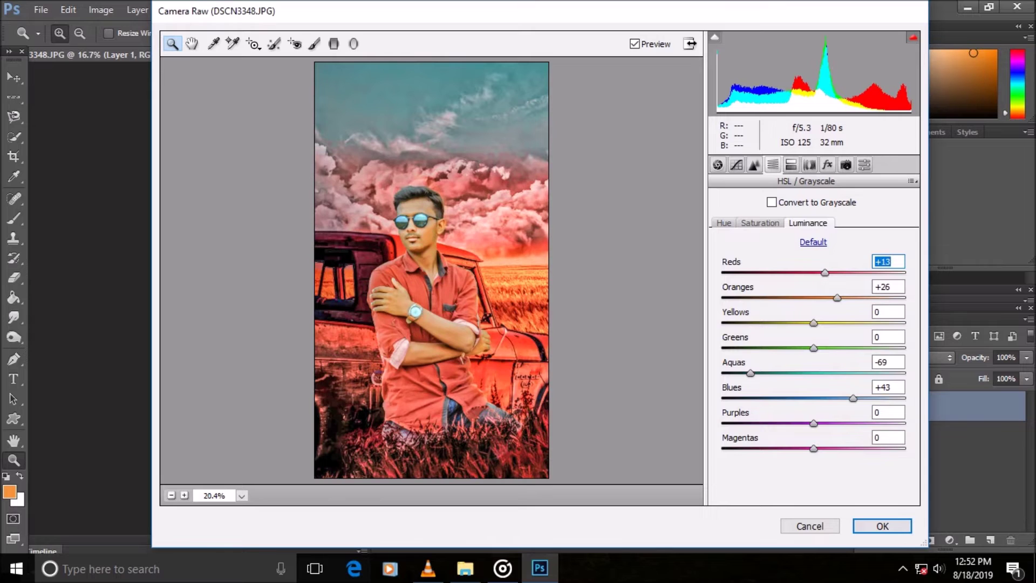
key(Return)
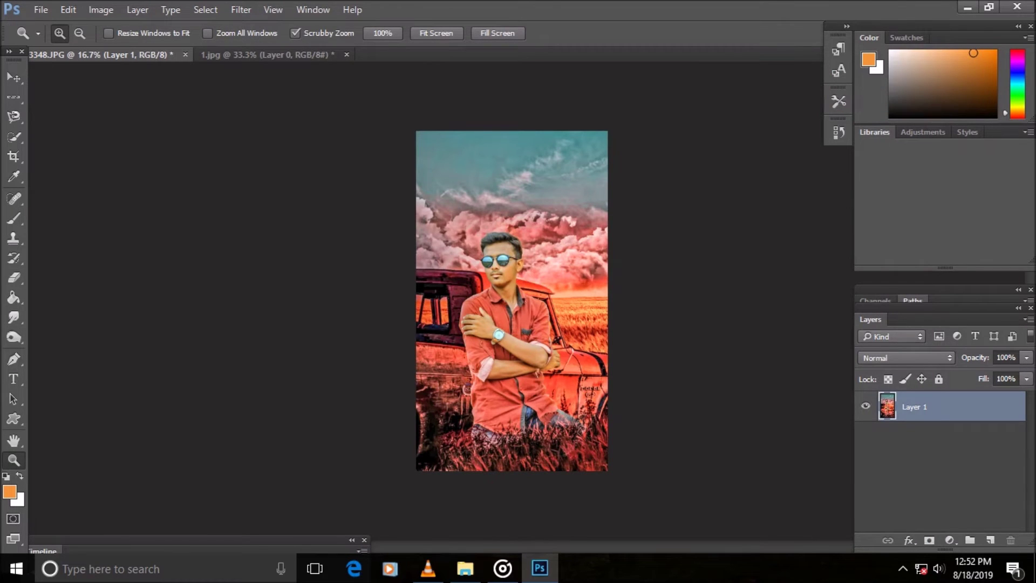
Add a new layer and fill it with black.
click(990, 540)
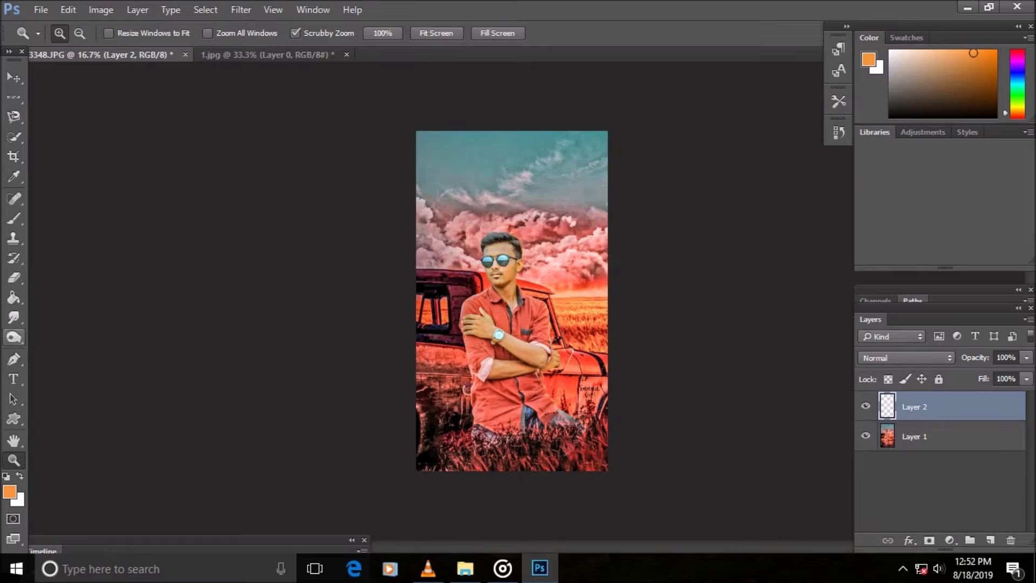
click(9, 491)
key(Return)
key(g)
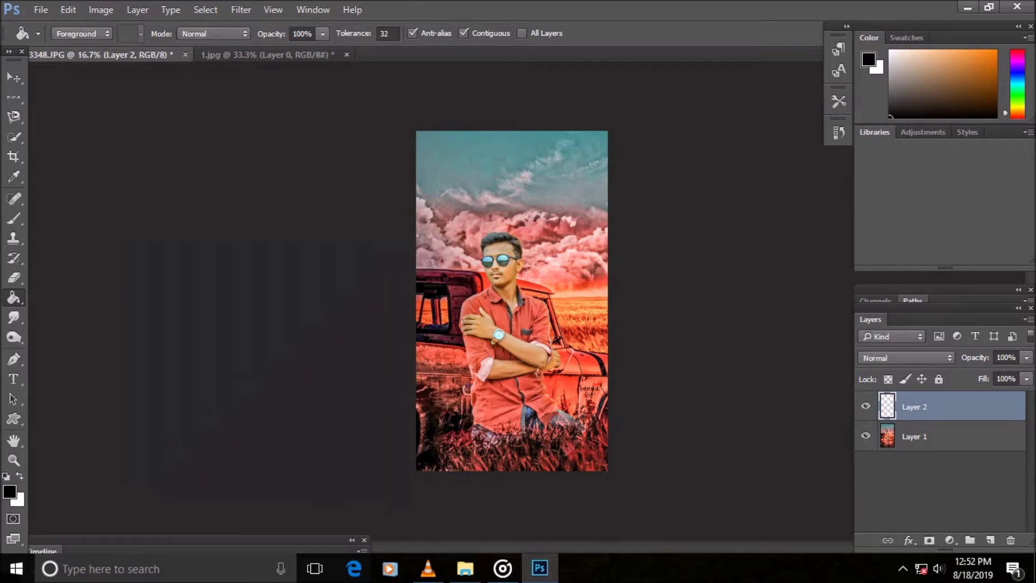
click(512, 300)
Render a 105mm Prime lens flare on the black layer.
click(242, 9)
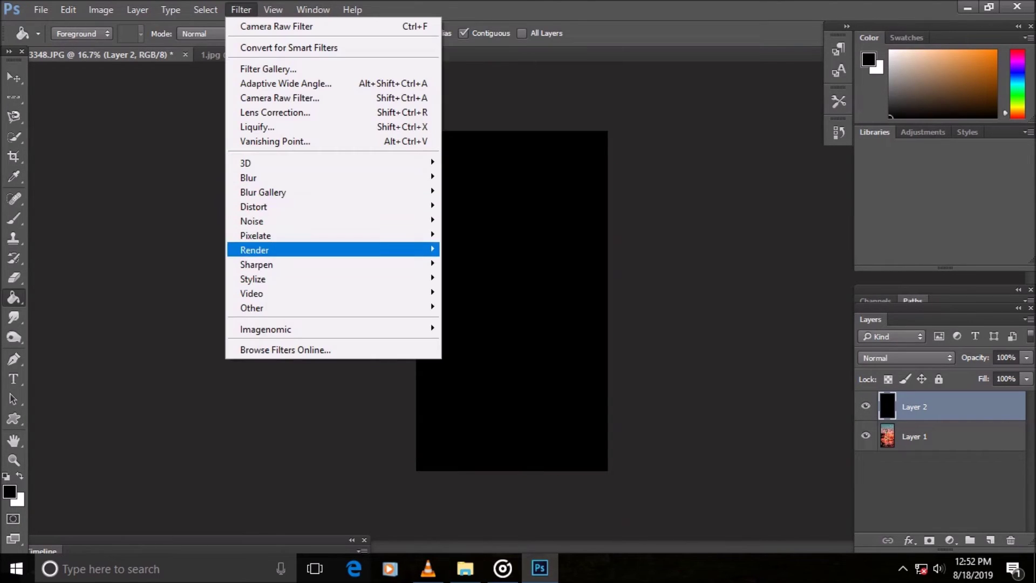
click(475, 343)
click(411, 445)
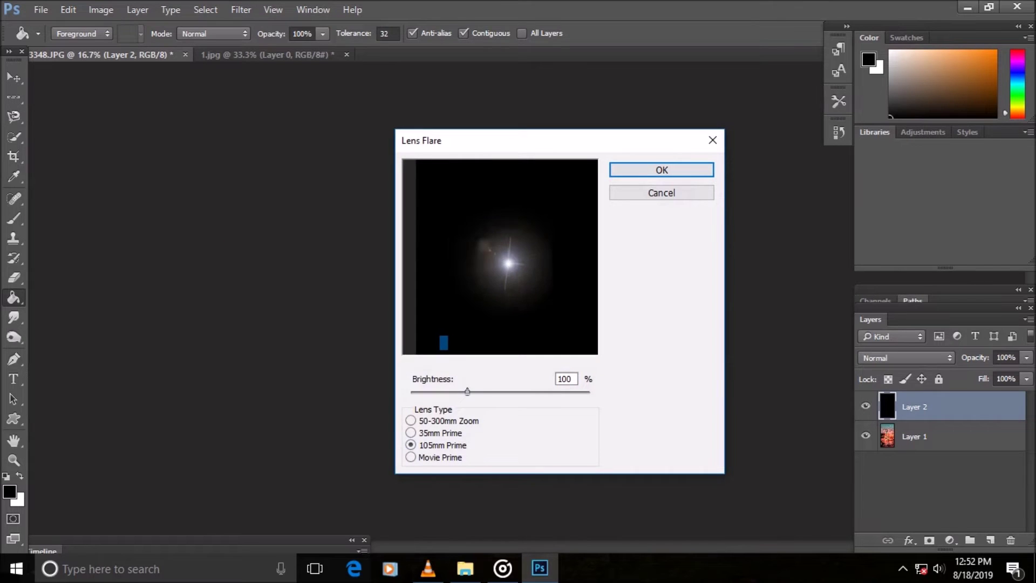
click(662, 169)
Blend Layer 2 with Screen and move the flare to the right of the man.
click(907, 358)
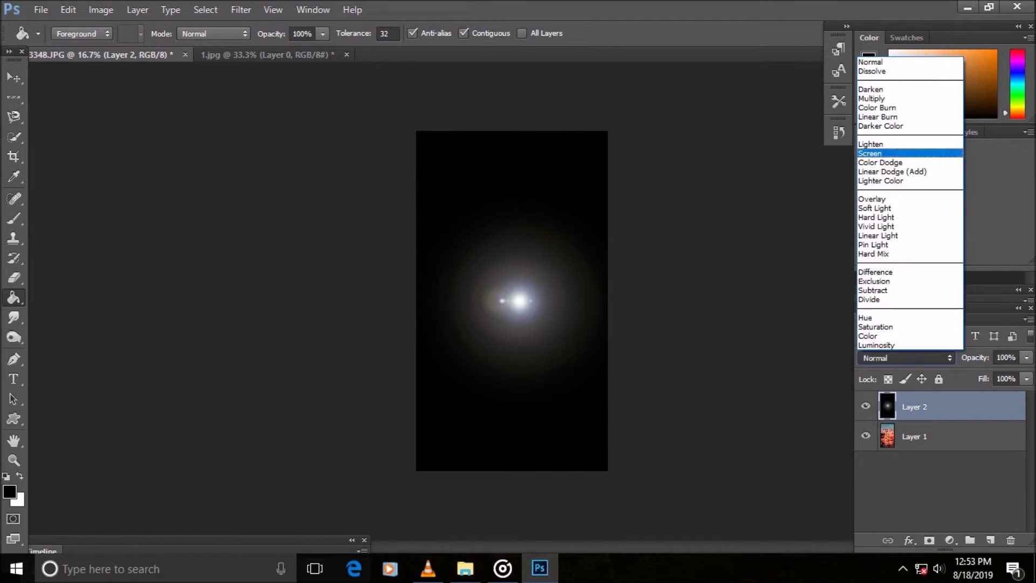
click(907, 153)
key(v)
drag(518, 301, 556, 299)
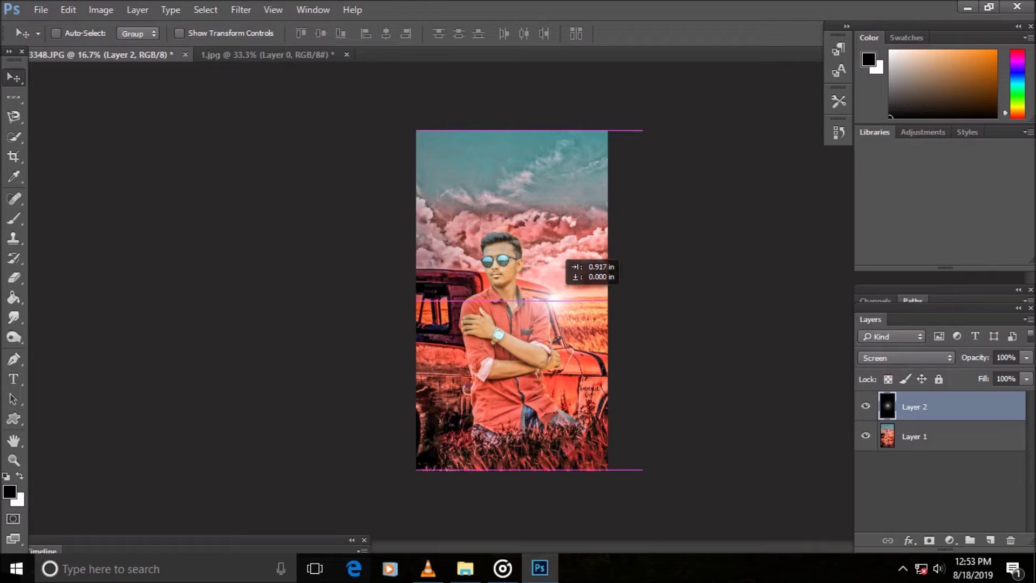
Duplicate the flare layer and move the copy left onto the truck window.
right_click(950, 407)
click(794, 148)
click(654, 170)
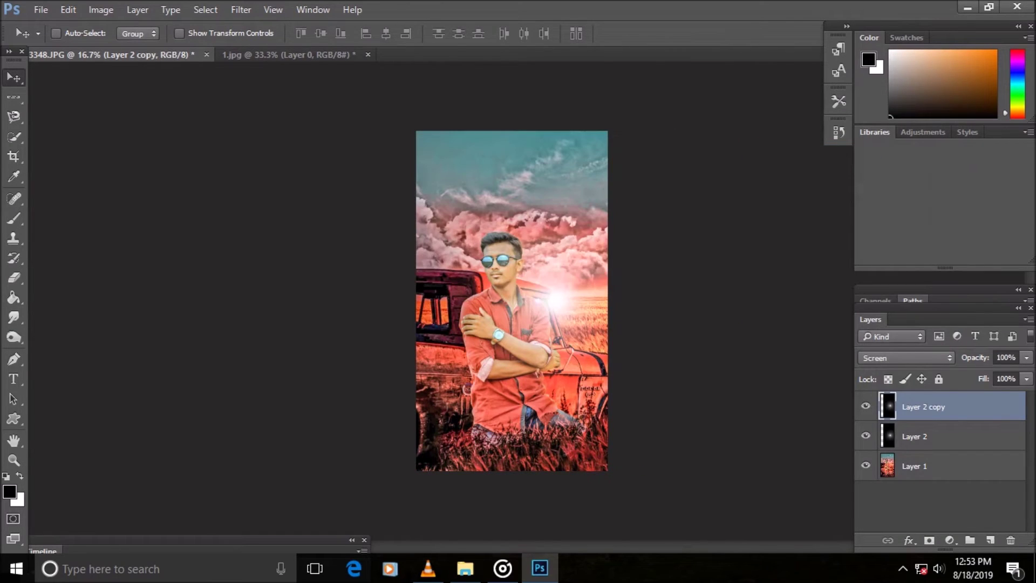
drag(556, 298, 436, 308)
Flip the copied flare horizontally, then size and place it by the truck.
click(68, 9)
click(130, 288)
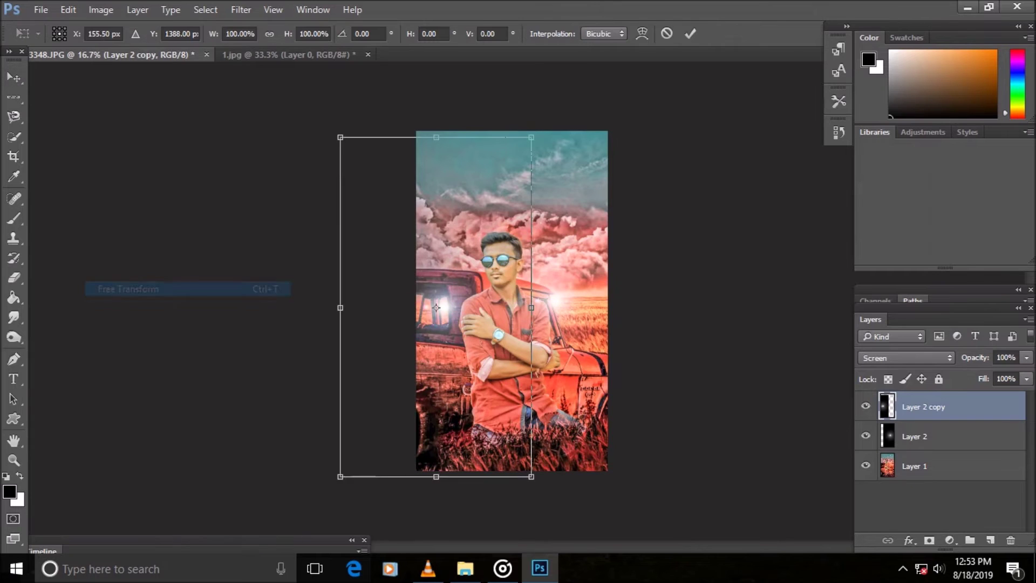
drag(341, 308, 659, 308)
drag(538, 309, 486, 302)
drag(364, 302, 416, 302)
drag(528, 312, 468, 312)
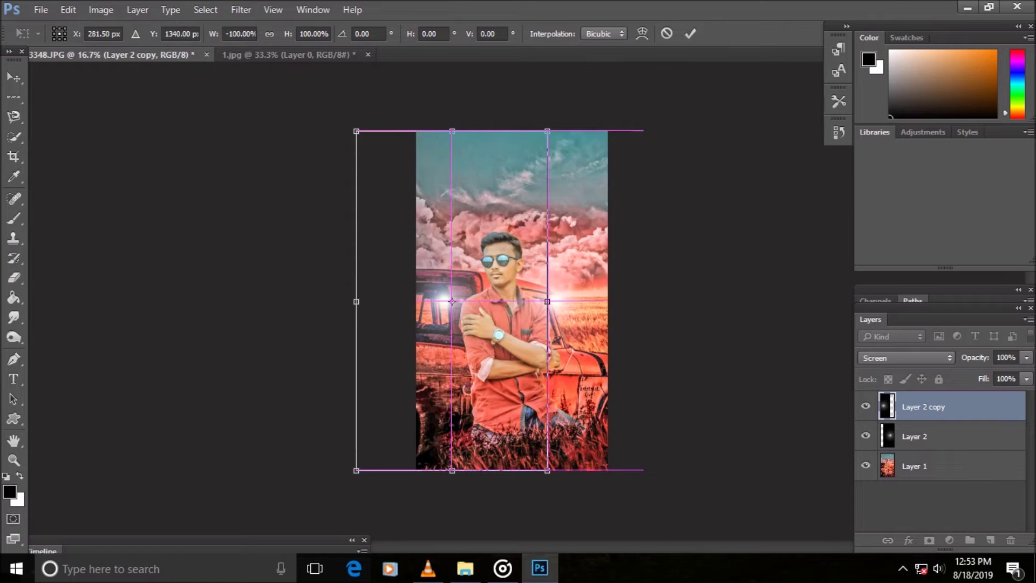
drag(547, 470, 555, 479)
drag(456, 131, 456, 123)
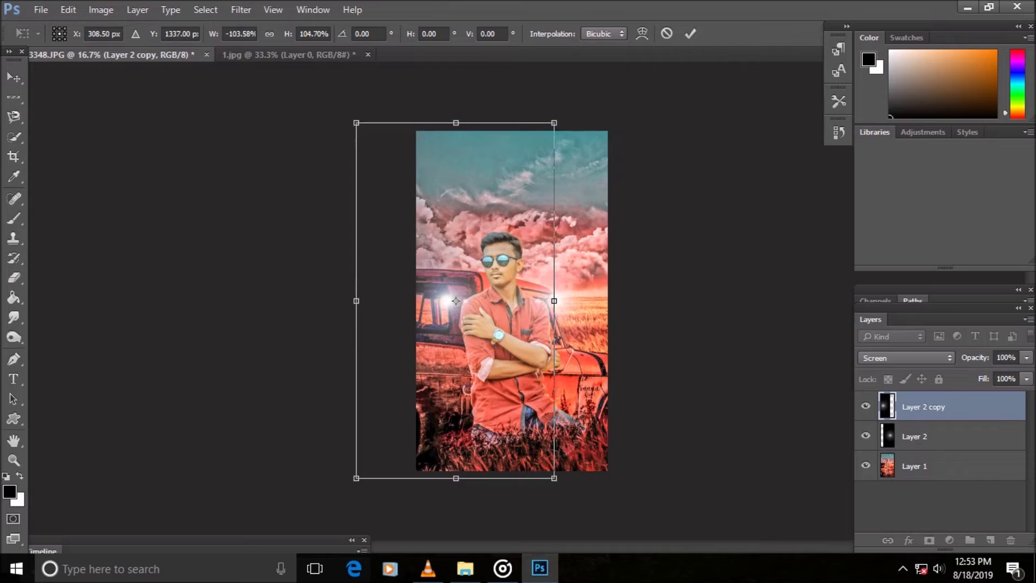
key(Return)
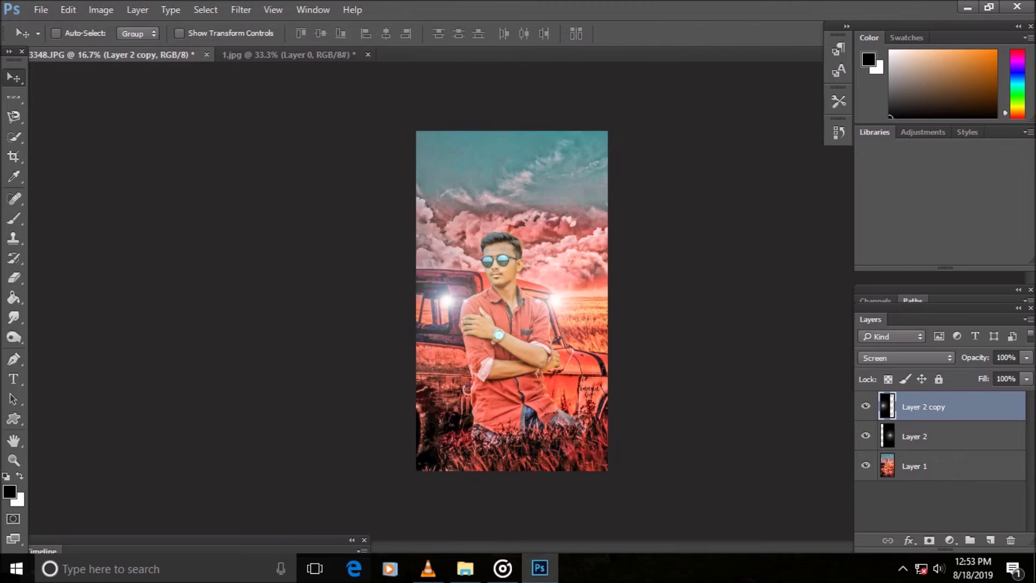
click(914, 436)
Colorize Layer 2's flare with Hue/Saturation at Hue 38 and Saturation about 44.
click(101, 9)
click(302, 127)
click(950, 337)
double_click(860, 265)
text(53)
key(shift+Tab)
text(20)
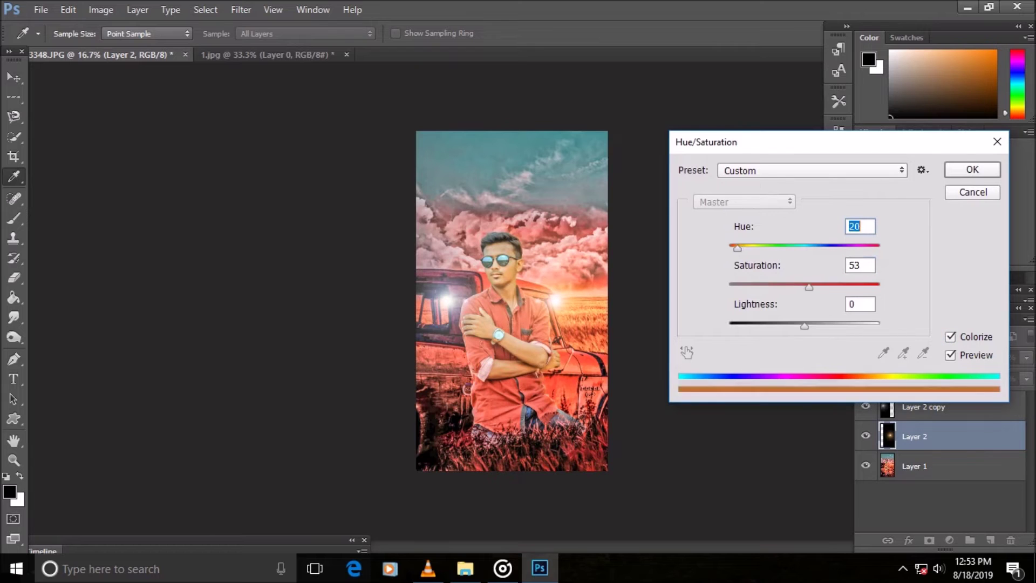
key(shift+Up)
key(Up)
key(Up)
key(Up)
key(Tab)
key(shift+Down)
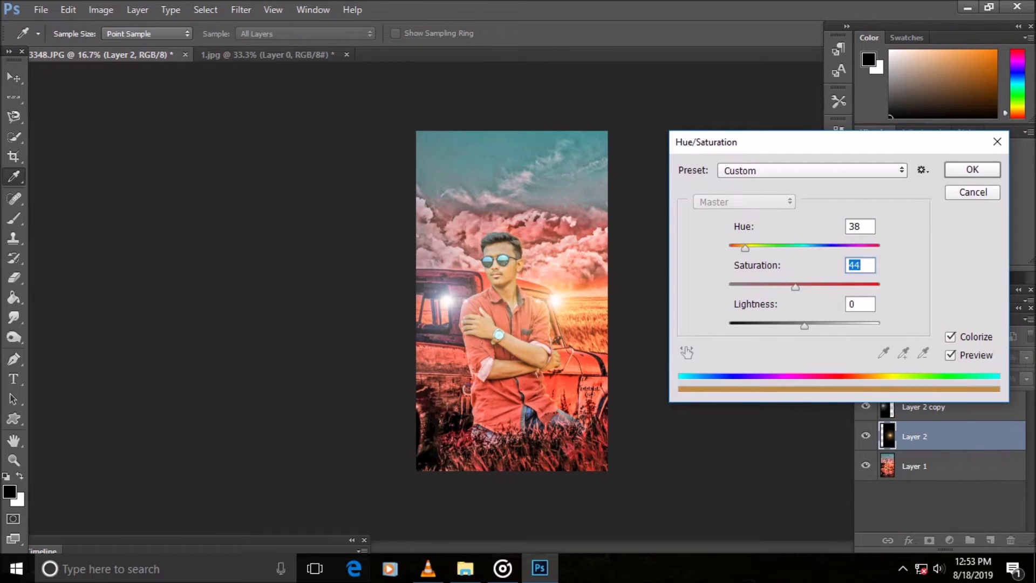
key(Return)
Colorize Layer 2 copy at Hue 33 and Saturation 51, skipping Color Balance.
click(923, 407)
click(101, 10)
click(302, 139)
click(330, 222)
click(101, 9)
click(302, 121)
click(950, 336)
key(Up)
key(Up)
key(Up)
key(Tab)
key(shift+Up)
key(shift+Up)
key(Up)
key(Up)
key(Up)
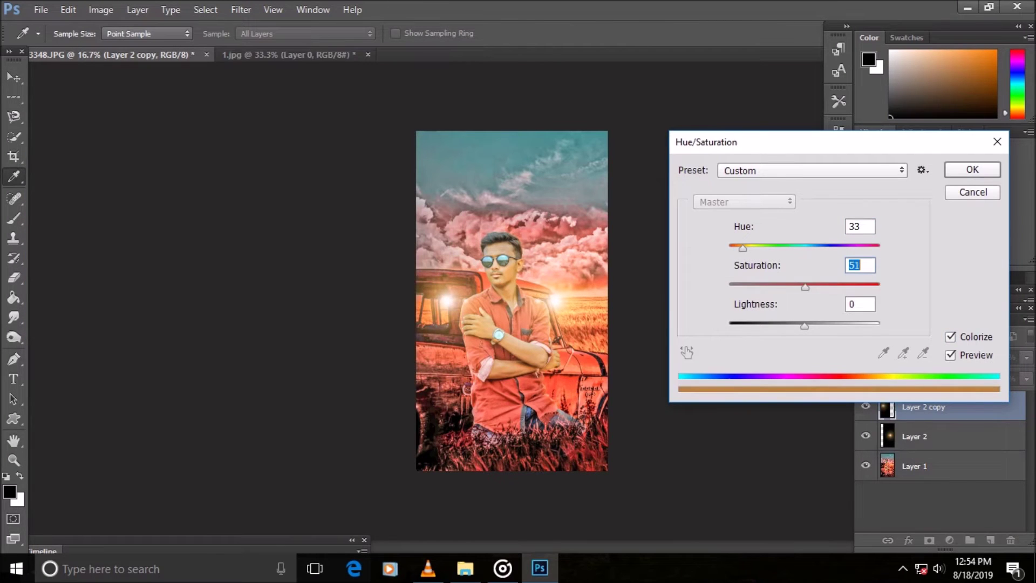
key(Return)
Add a new empty Layer 3 at the top of the layer stack.
click(917, 466)
click(923, 407)
click(991, 540)
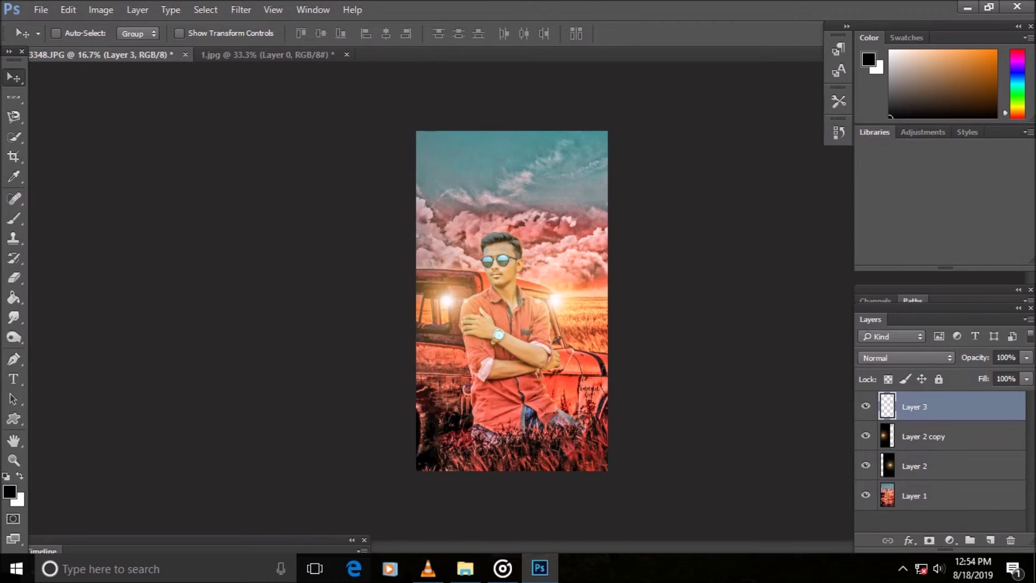
Set the foreground colour to 0066ff and the background colour to ff9000.
click(10, 491)
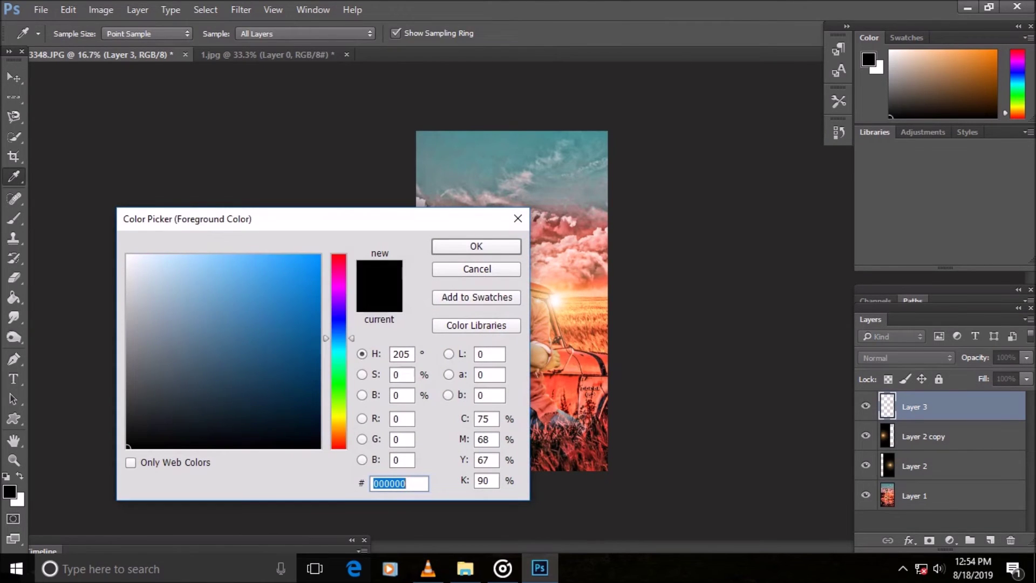
text(0066ff)
key(Return)
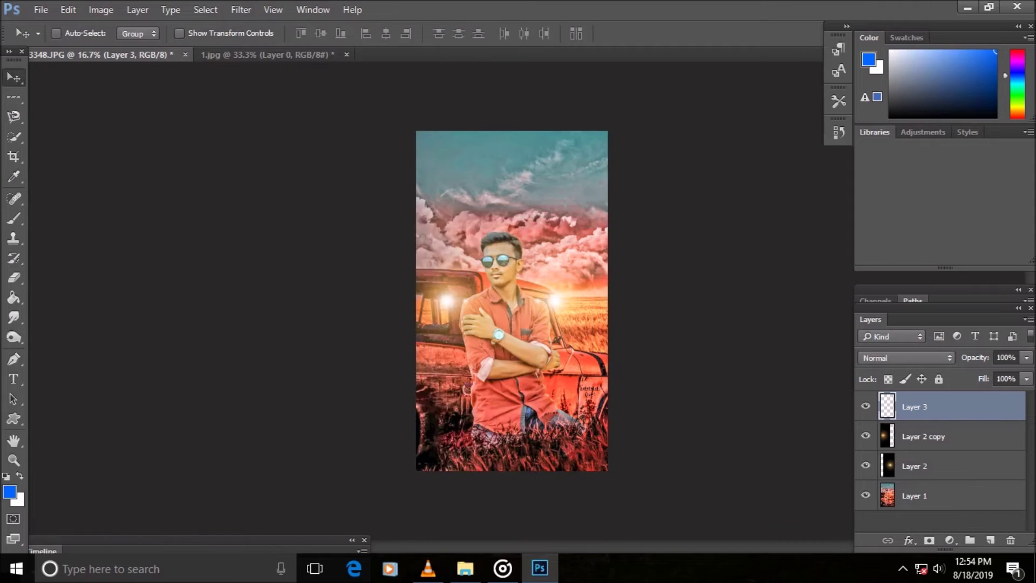
click(18, 499)
text(ff9000)
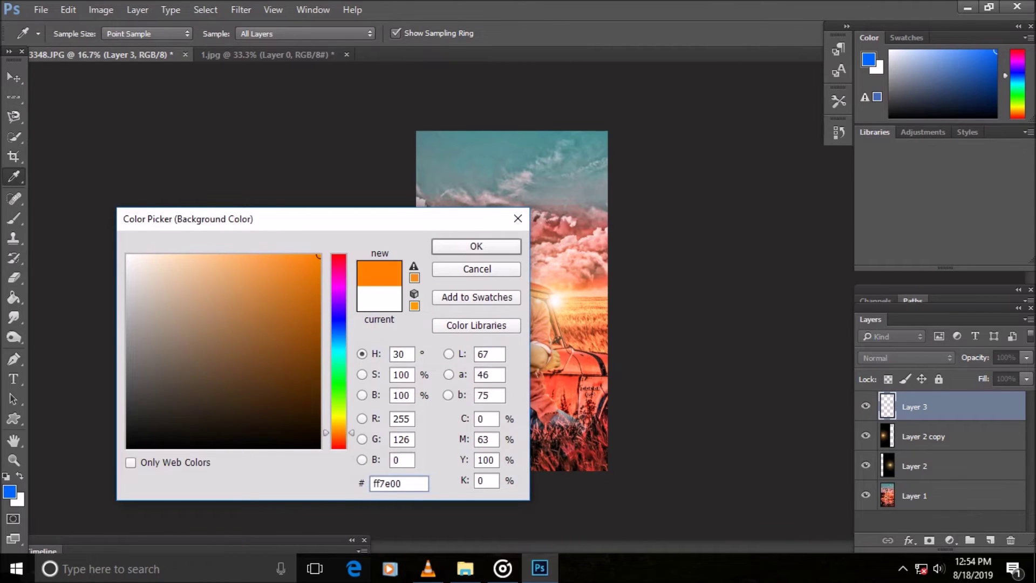
key(Return)
Fill Layer 3 with a Foreground to Background gradient, blue top to orange bottom.
right_click(13, 297)
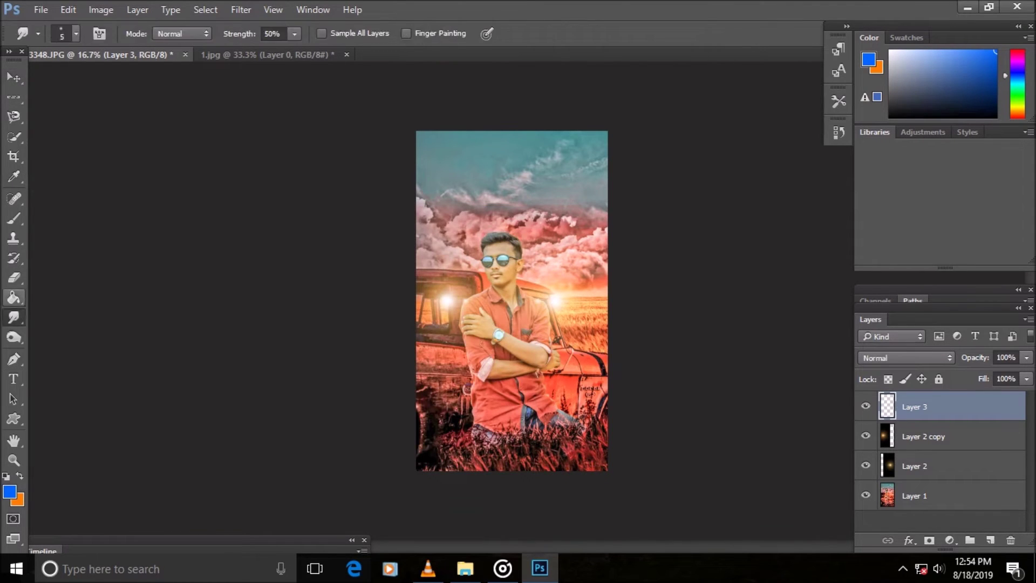
click(65, 296)
click(76, 33)
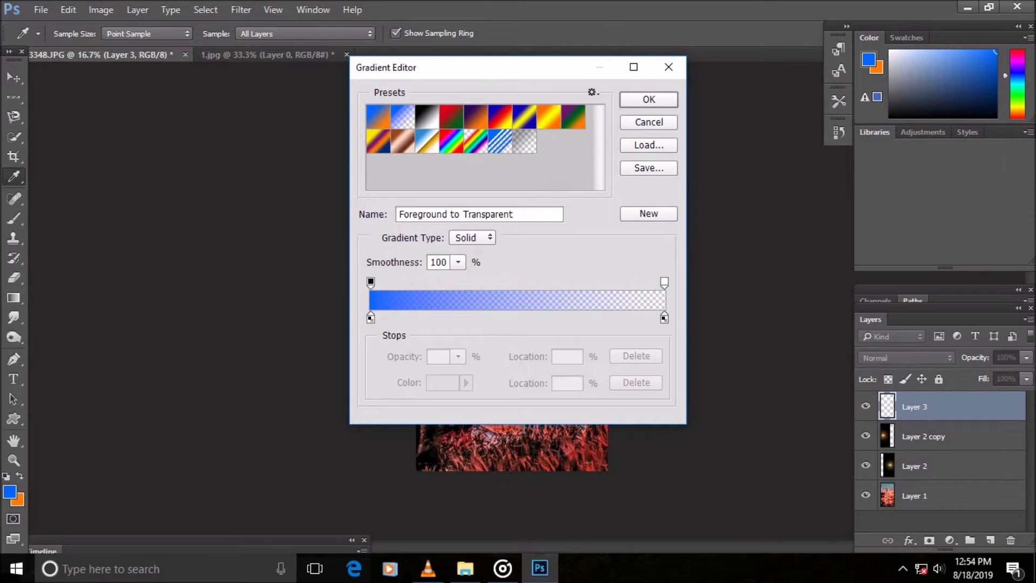
click(378, 116)
click(648, 99)
drag(513, 152, 514, 378)
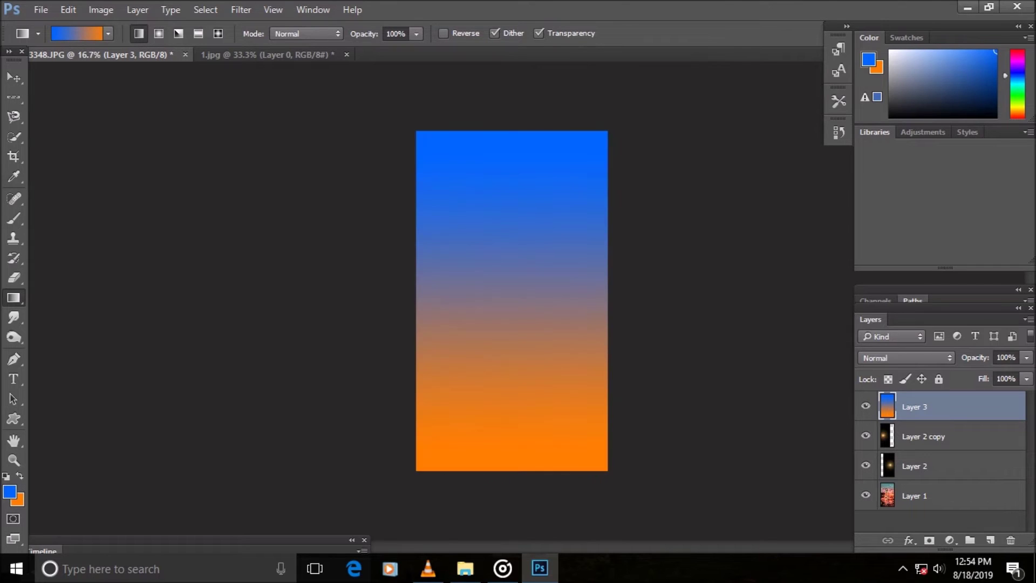
key(ctrl+z)
drag(513, 165, 515, 381)
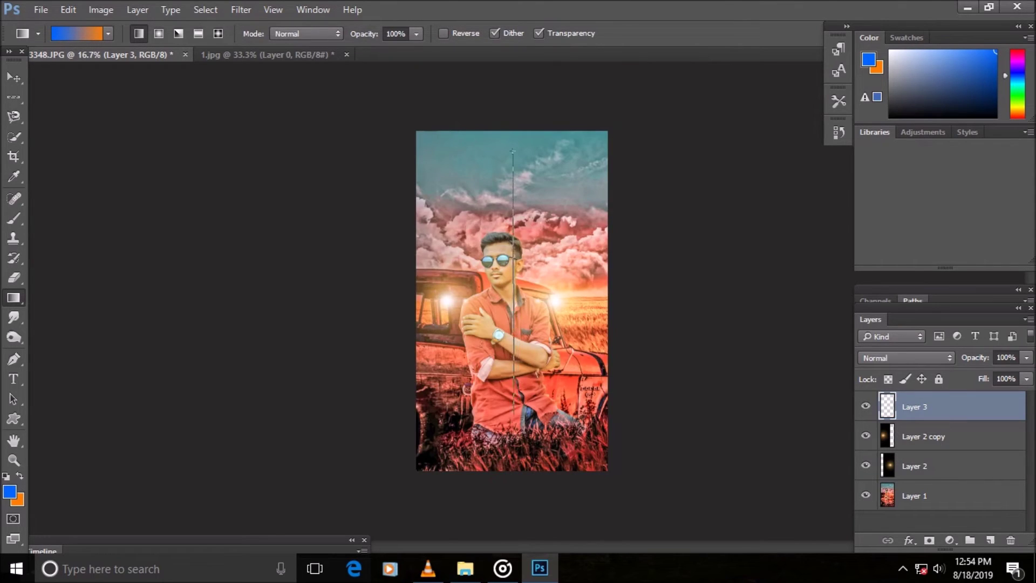
Set Layer 3's blend mode to Soft Light after trying Screen and Overlay.
click(907, 358)
click(875, 153)
click(907, 358)
click(874, 199)
click(907, 358)
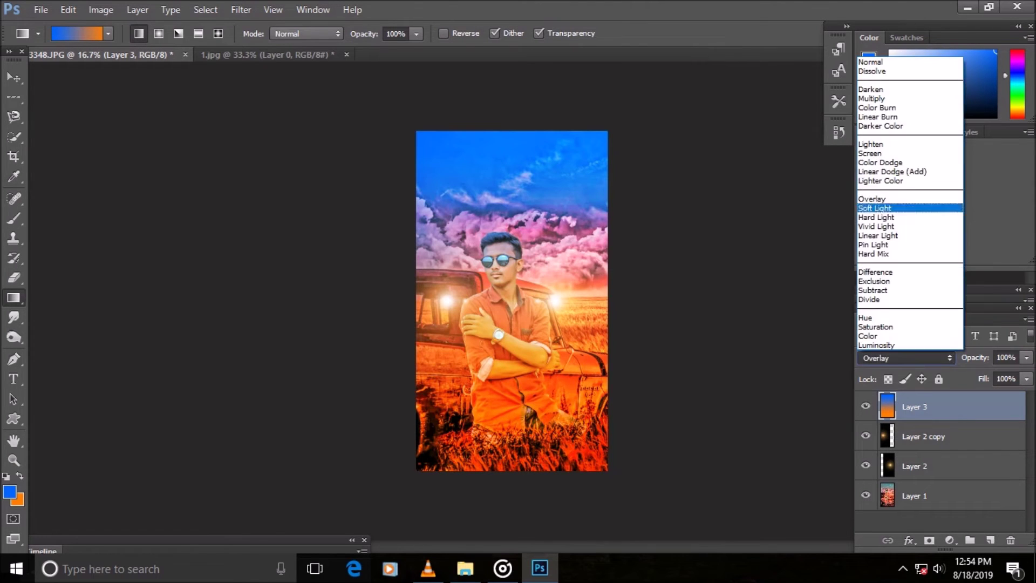
click(877, 209)
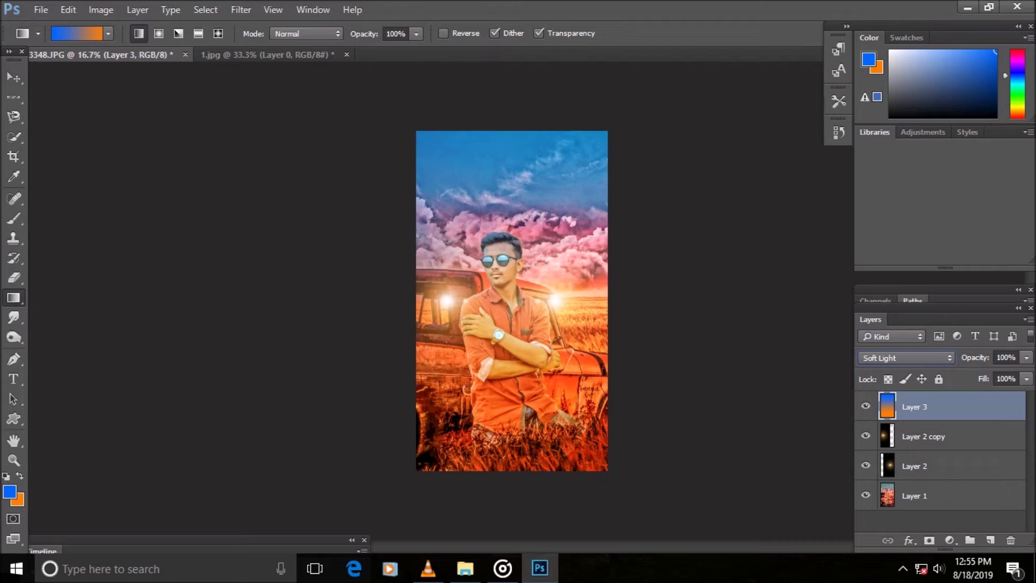
Lower Layer 3's opacity and set its fill to about 70%.
click(1028, 357)
mouse_move(1024, 374)
mouse_down()
mouse_move(1000, 374)
mouse_move(993, 396)
mouse_up()
click(1027, 379)
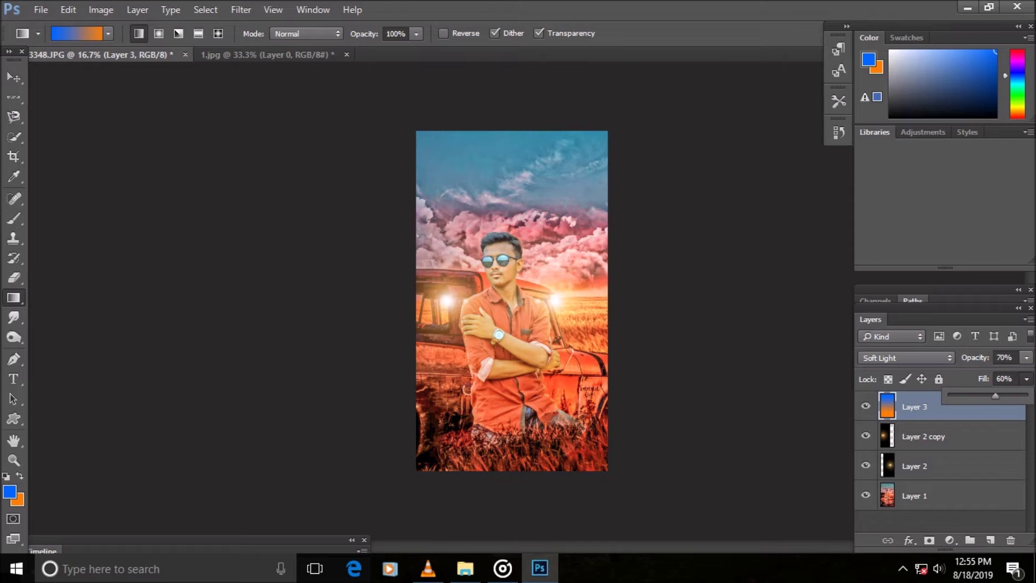
drag(996, 395, 1010, 396)
click(1027, 357)
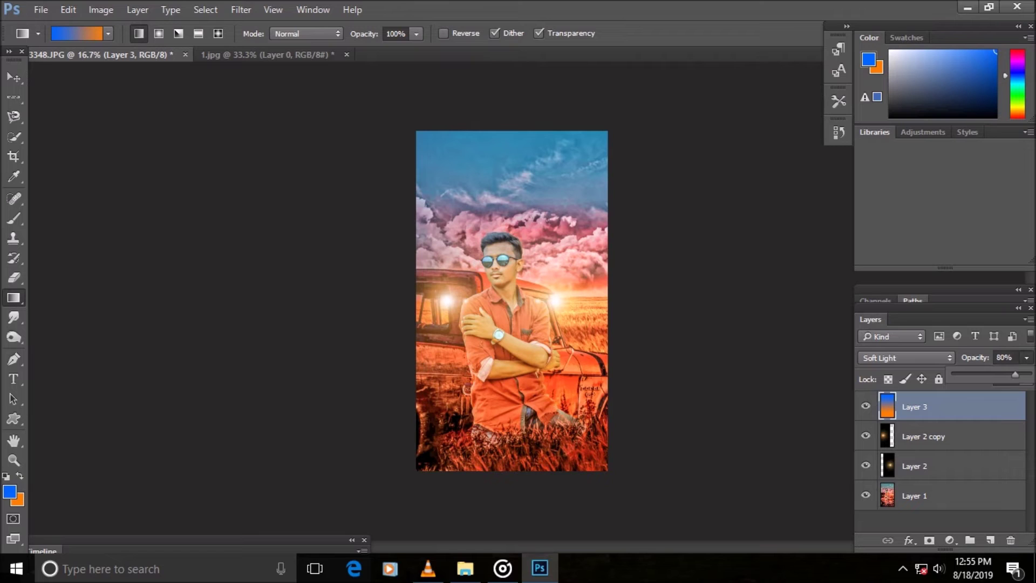
Crop with free proportions, trimming the top and bottom of the photo slightly.
key(c)
click(649, 33)
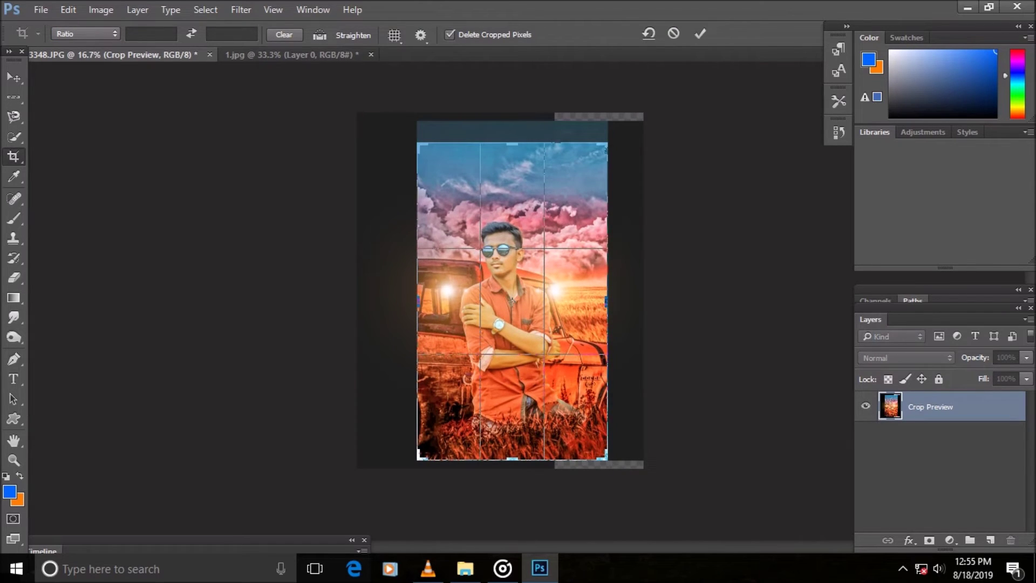
drag(513, 143, 518, 125)
click(700, 33)
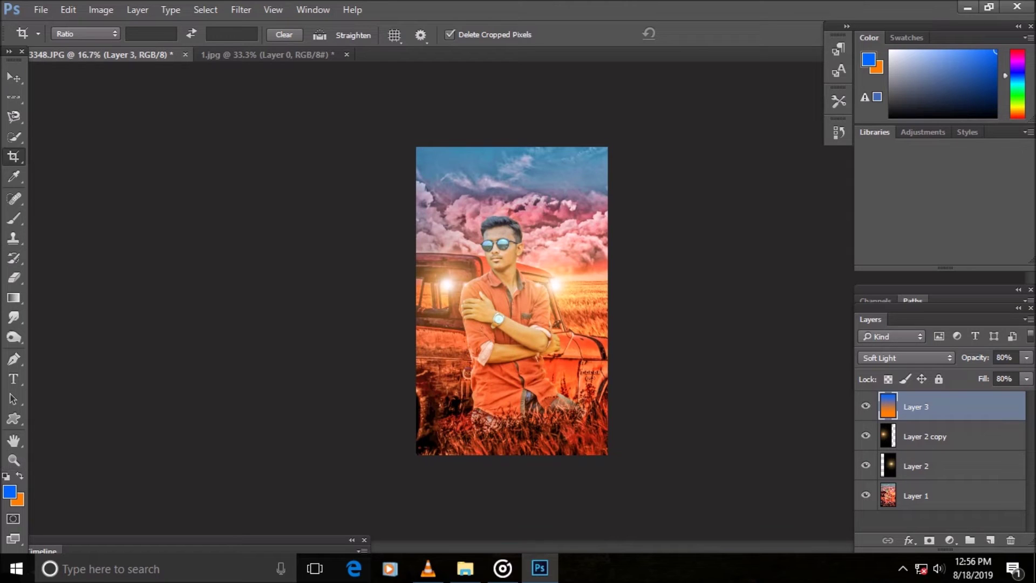
Try a 1:1 square crop, reposition and enlarge it, then cancel it.
click(85, 34)
click(86, 83)
drag(486, 269, 451, 239)
drag(418, 208, 389, 178)
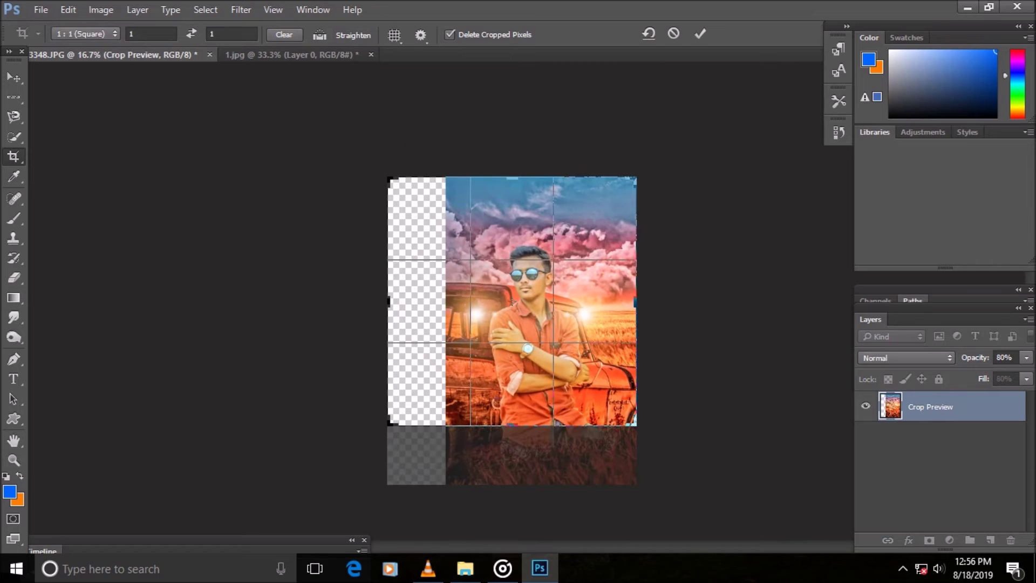
key(Escape)
Merge all visible layers into one and open the Camera Raw Filter.
right_click(928, 406)
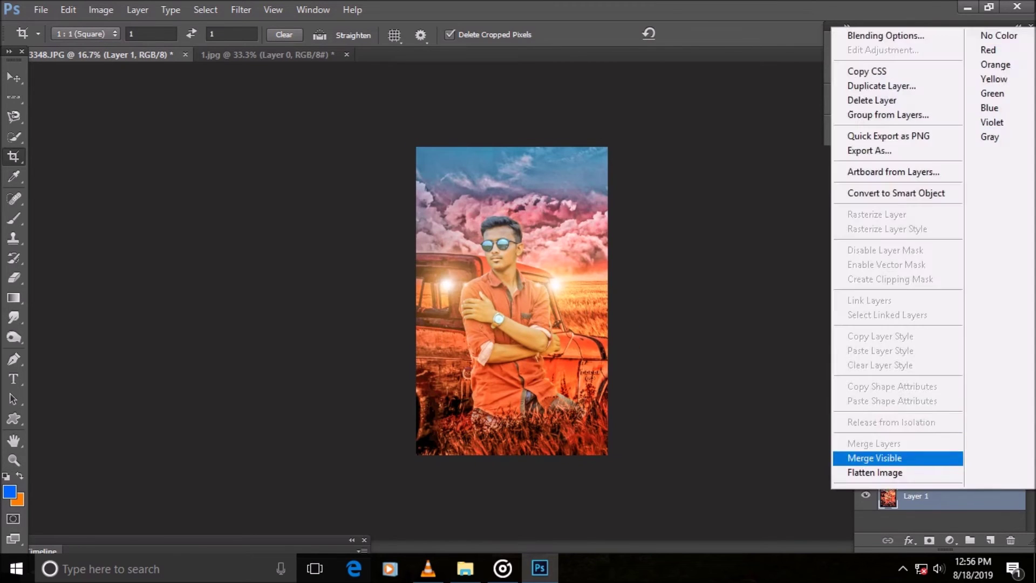
click(810, 453)
click(241, 9)
click(279, 98)
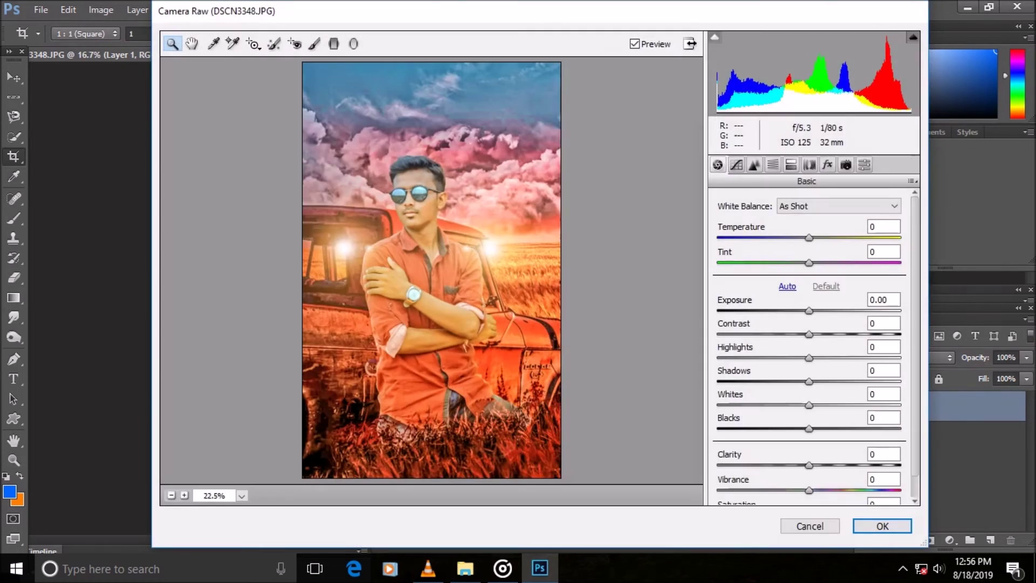
In Camera Raw, raise Clarity and Whites and set Blacks to +39.
mouse_move(809, 466)
mouse_down()
mouse_move(850, 466)
mouse_move(838, 465)
mouse_up()
mouse_move(809, 405)
mouse_down()
mouse_move(851, 405)
mouse_move(813, 405)
mouse_move(885, 429)
mouse_up()
drag(810, 335, 818, 334)
text(0)
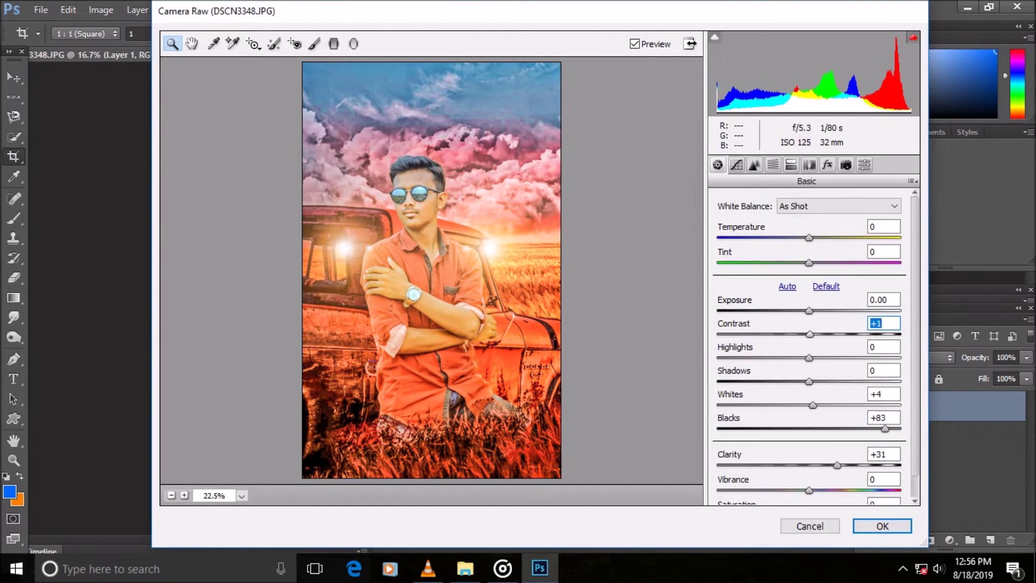
drag(837, 466, 842, 466)
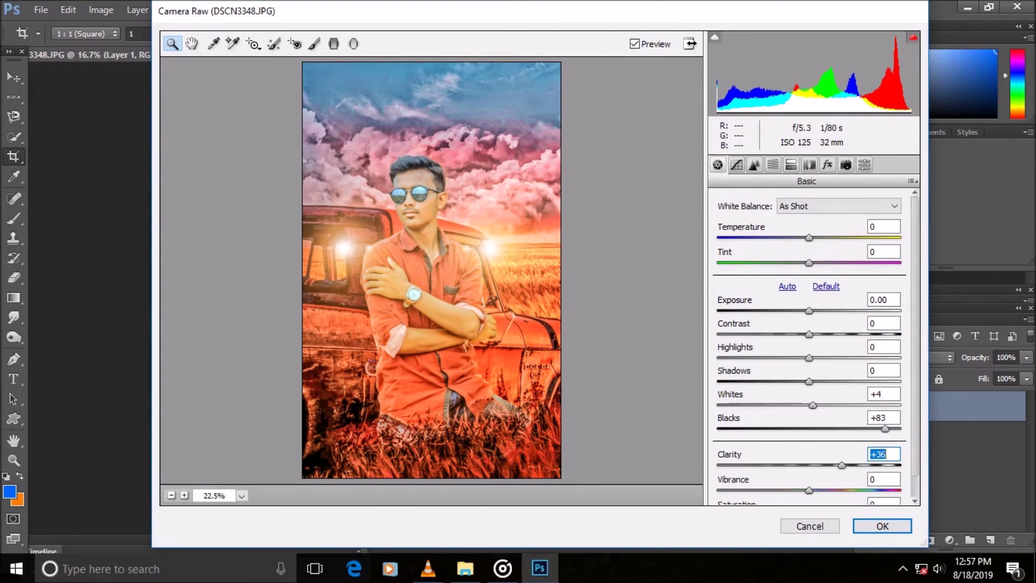
drag(886, 429, 812, 429)
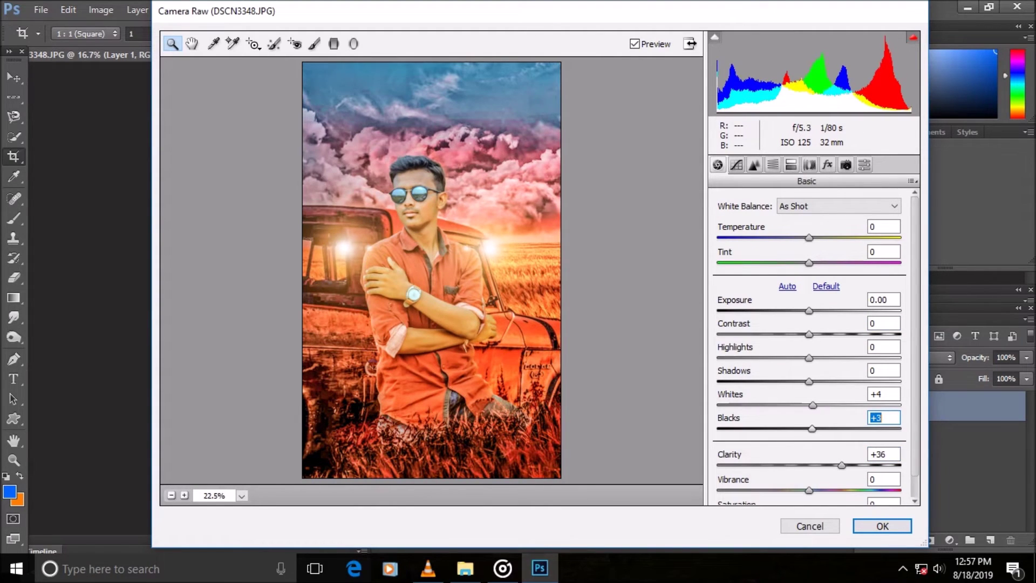
text(39)
key(Return)
key(Tab)
text(43)
key(Return)
Set Tone Curve Lights +8, Darks +9, Shadows +15 and apply the Camera Raw edits.
key(ctrl+alt+2)
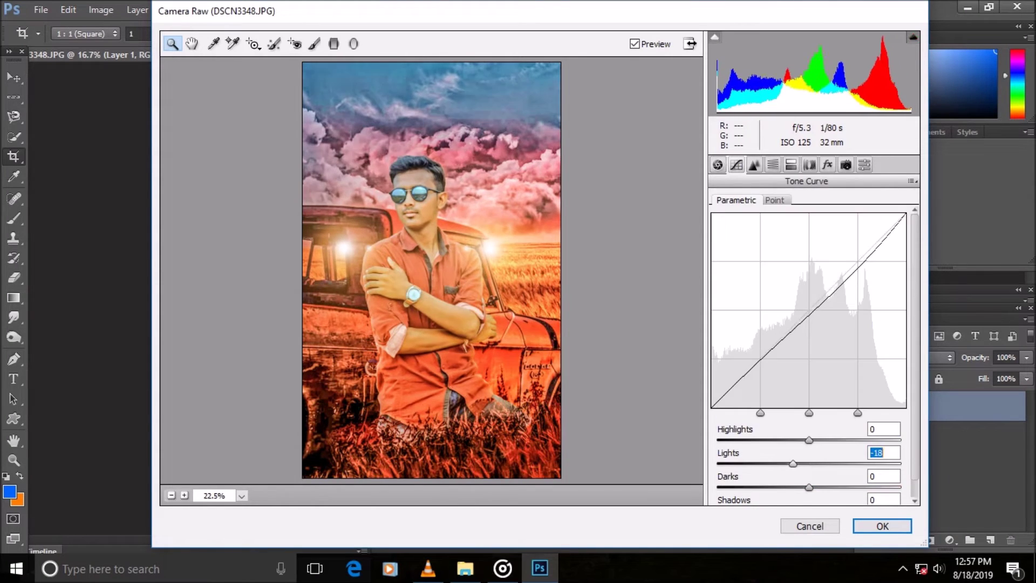
text(18)
key(Return)
text(8)
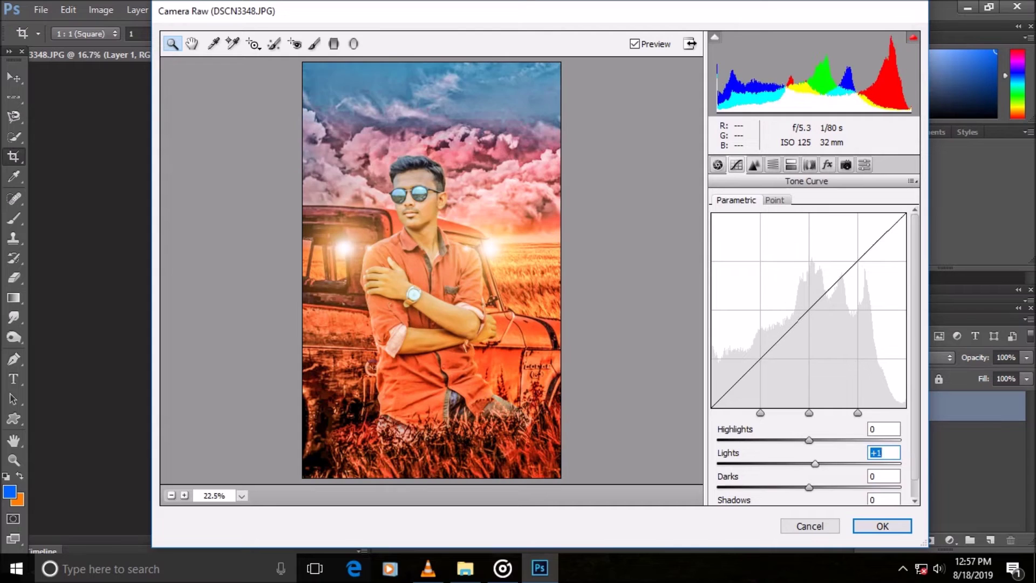
key(Return)
key(Tab)
text(3)
key(Return)
text(9)
key(Tab)
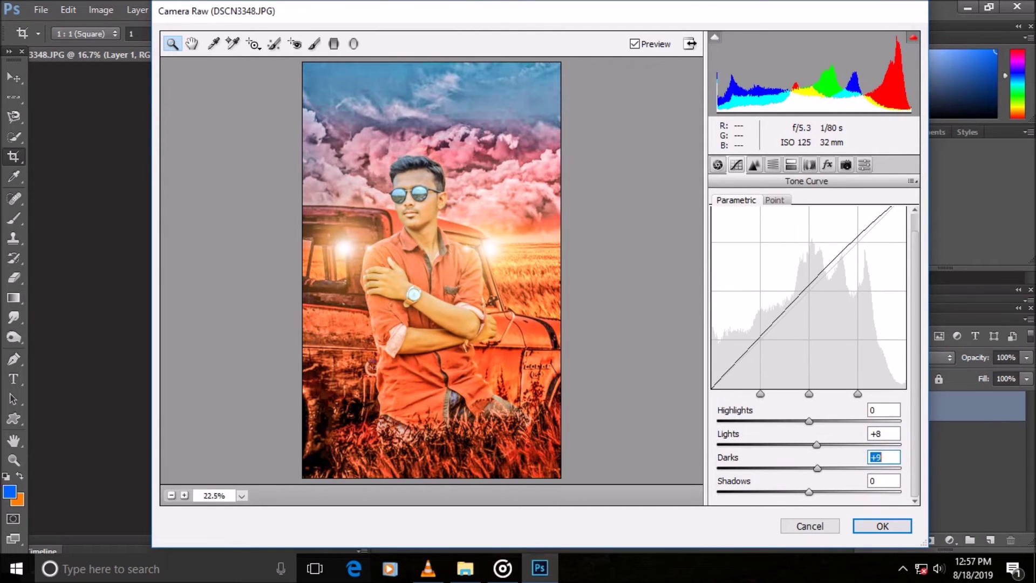
key(Up)
key(Up)
key(Up)
key(Up)
key(Up)
key(Up)
key(Up)
key(Up)
key(Up)
key(Return)
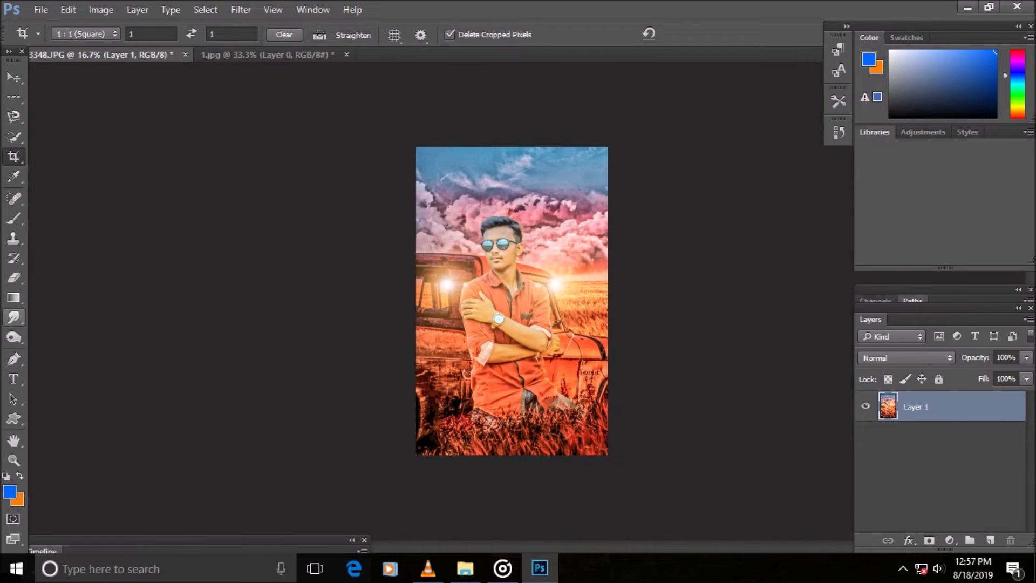
Apply Shadows/Highlights with Shadows 36% and Highlights 6%, then compare before and after.
click(241, 10)
click(329, 361)
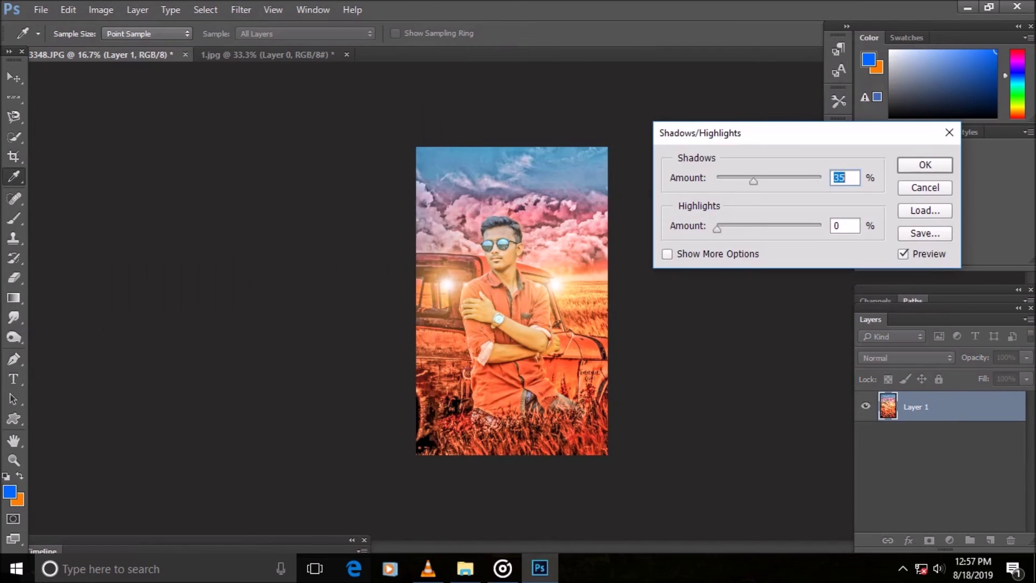
drag(717, 228, 723, 228)
mouse_move(753, 181)
mouse_down()
mouse_move(804, 181)
mouse_move(746, 180)
mouse_move(755, 181)
mouse_up()
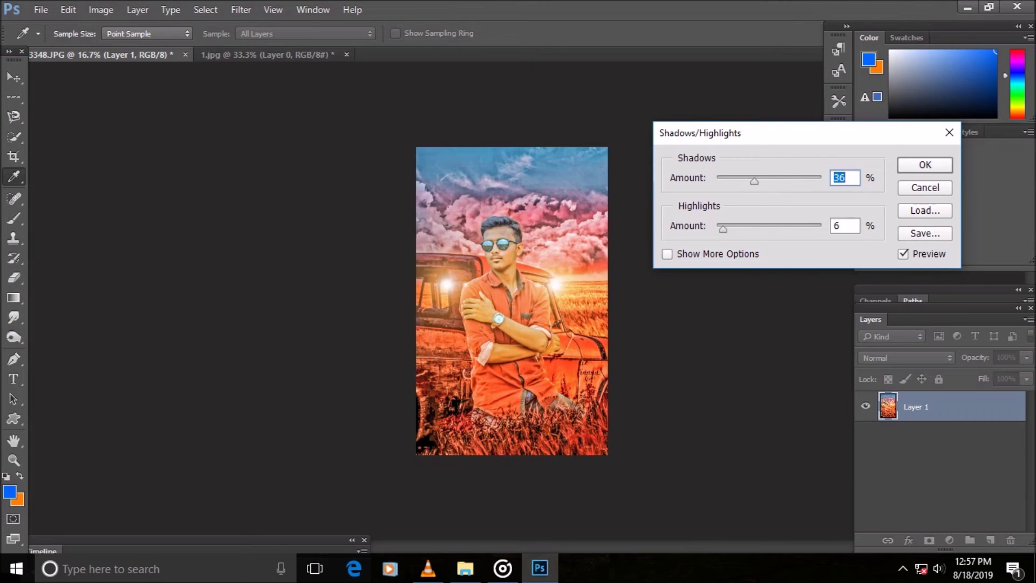
key(Return)
key(c)
key(ctrl+z)
key(ctrl+z)
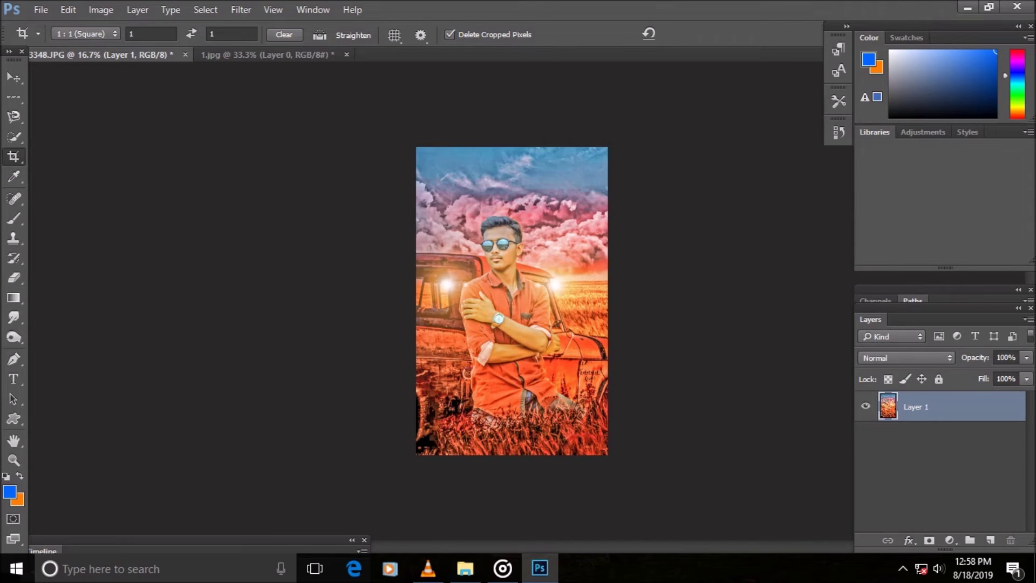
Switch to the Type tool and make orange the foreground colour.
click(13, 379)
click(9, 492)
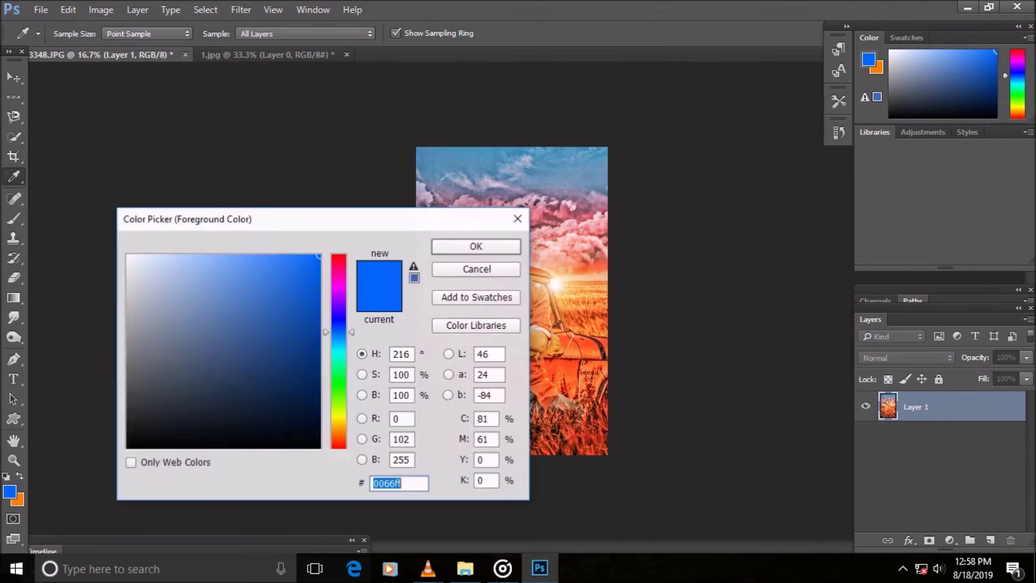
key(Return)
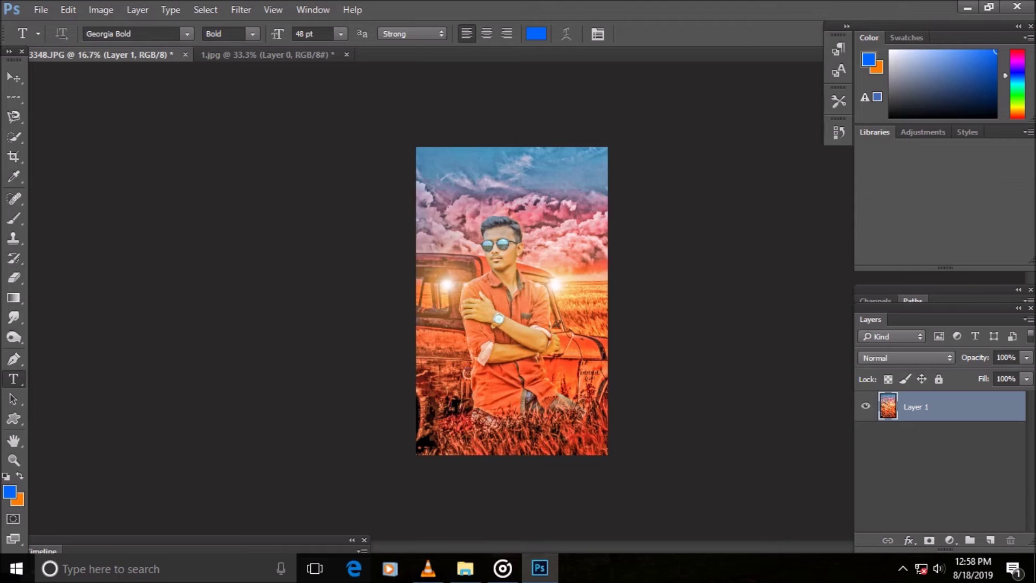
key(x)
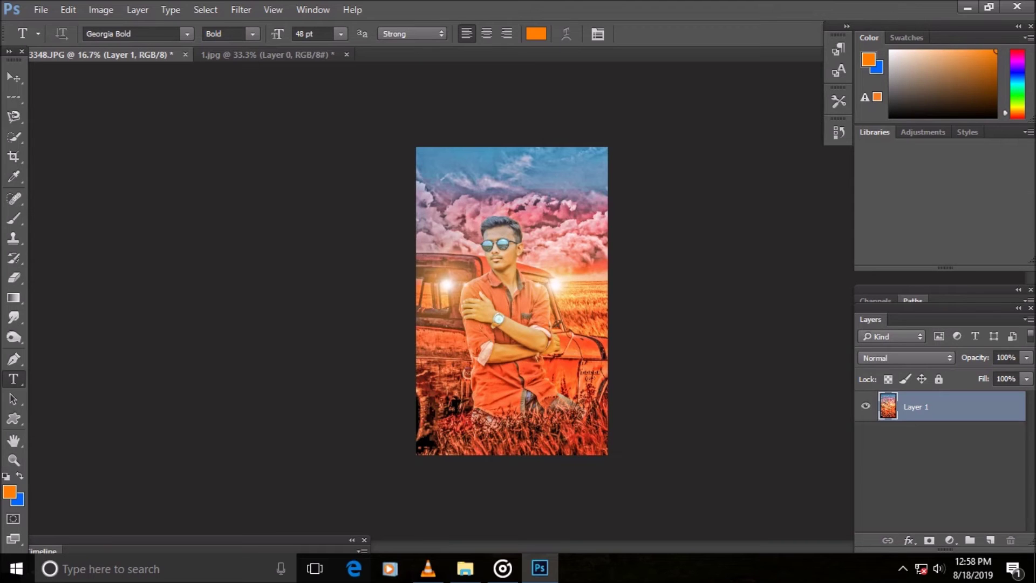
Choose Bookman Old Style Bold and draw a text box near the photo's bottom.
click(187, 33)
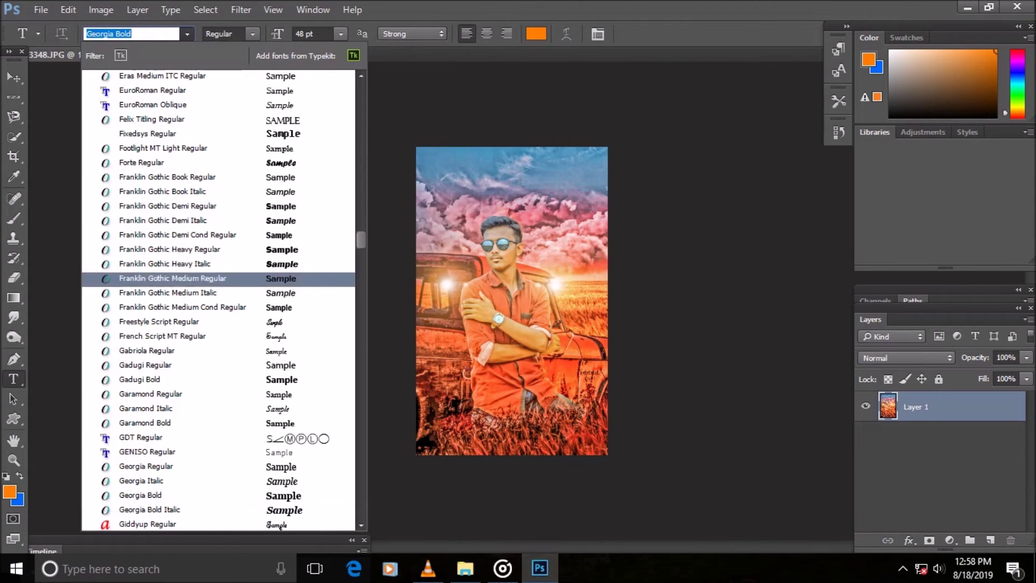
scroll(238, 291, up, 2)
scroll(324, 336, up, 3)
scroll(324, 234, up, 2)
scroll(324, 207, up, 2)
scroll(324, 206, up, 2)
scroll(324, 206, up, 2)
scroll(324, 225, up, 2)
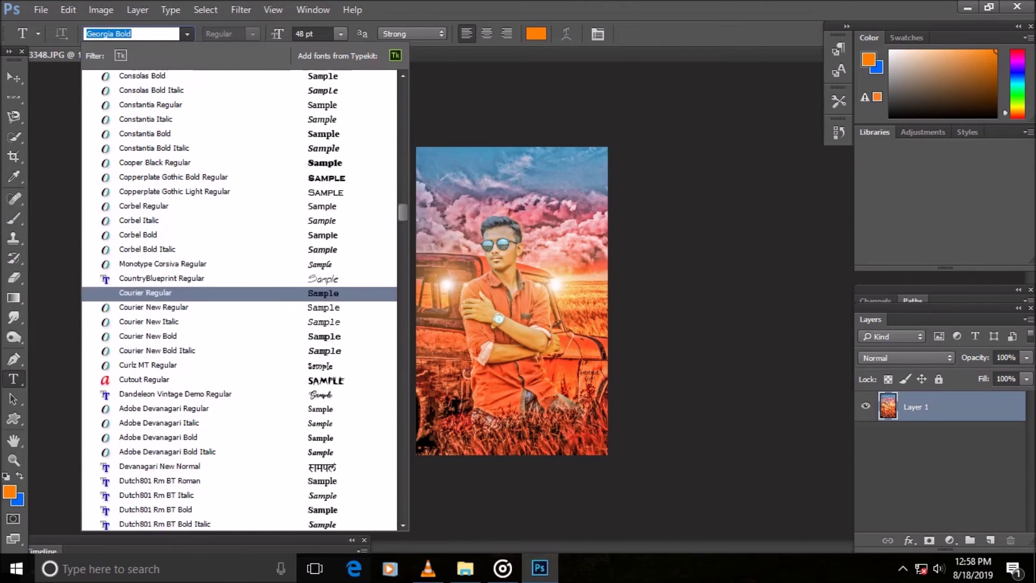
scroll(324, 293, up, 2)
scroll(324, 292, up, 2)
scroll(324, 293, up, 2)
scroll(324, 199, up, 2)
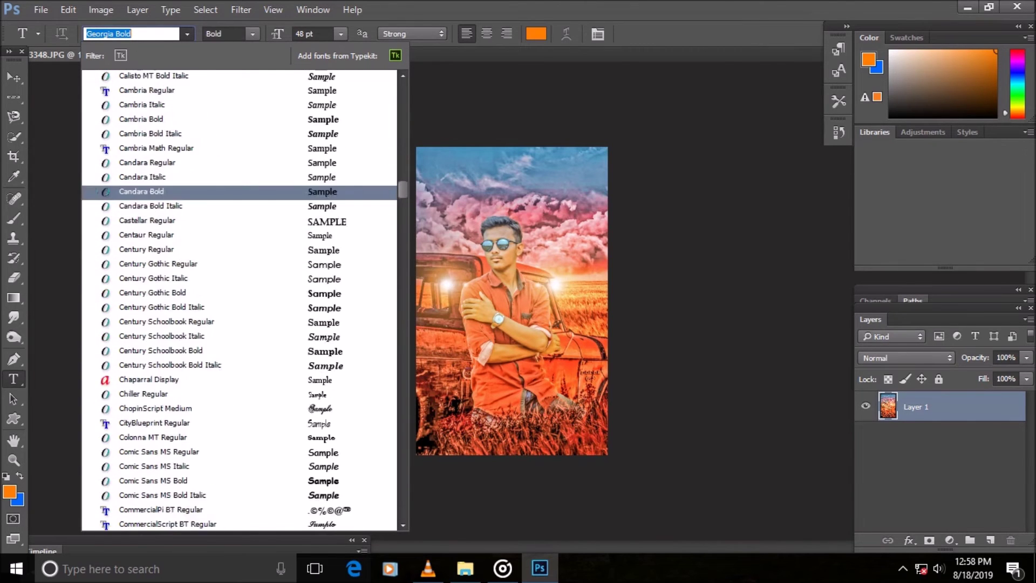
scroll(324, 224, up, 2)
scroll(324, 278, up, 2)
scroll(324, 249, up, 5)
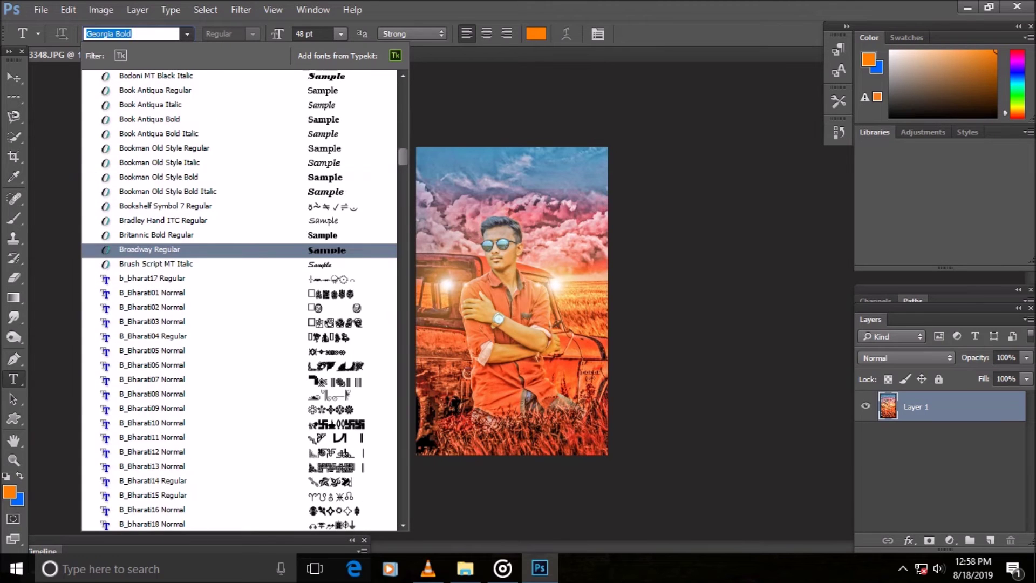
click(159, 178)
drag(429, 365, 602, 415)
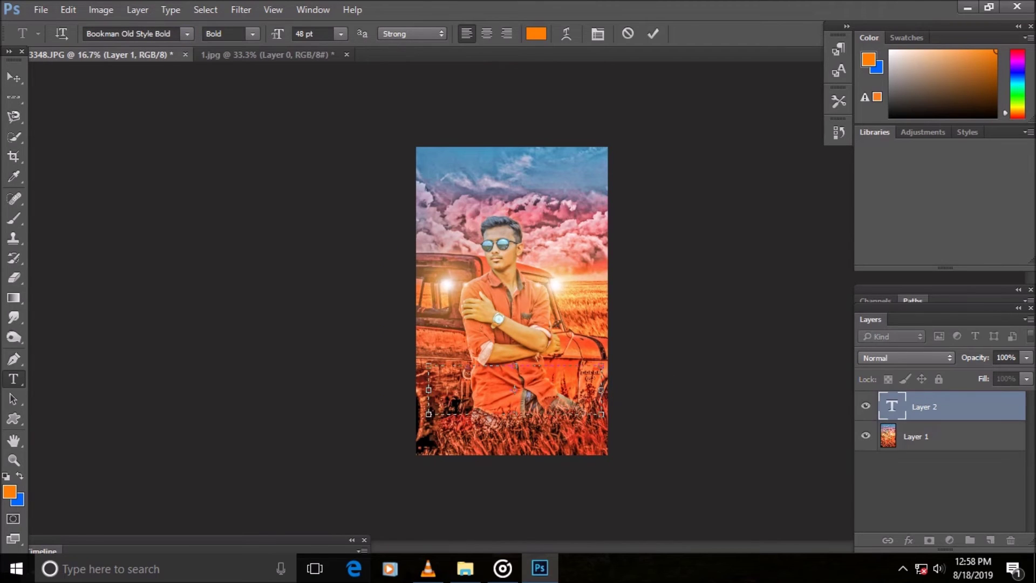
Type 'Traveler' and set its size to 72 pt.
text(Traveler)
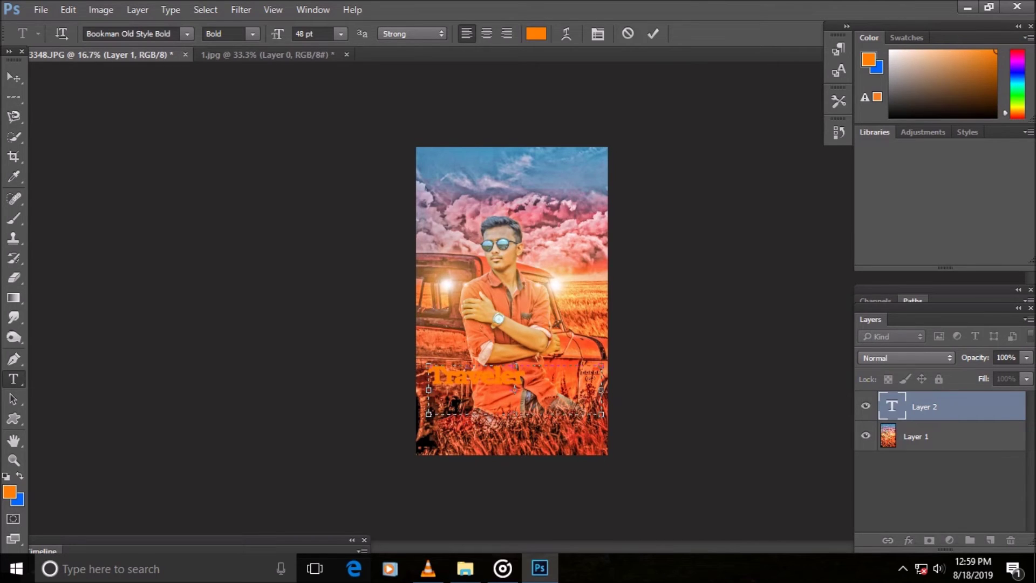
key(ctrl+a)
click(341, 34)
click(311, 274)
click(340, 33)
click(310, 292)
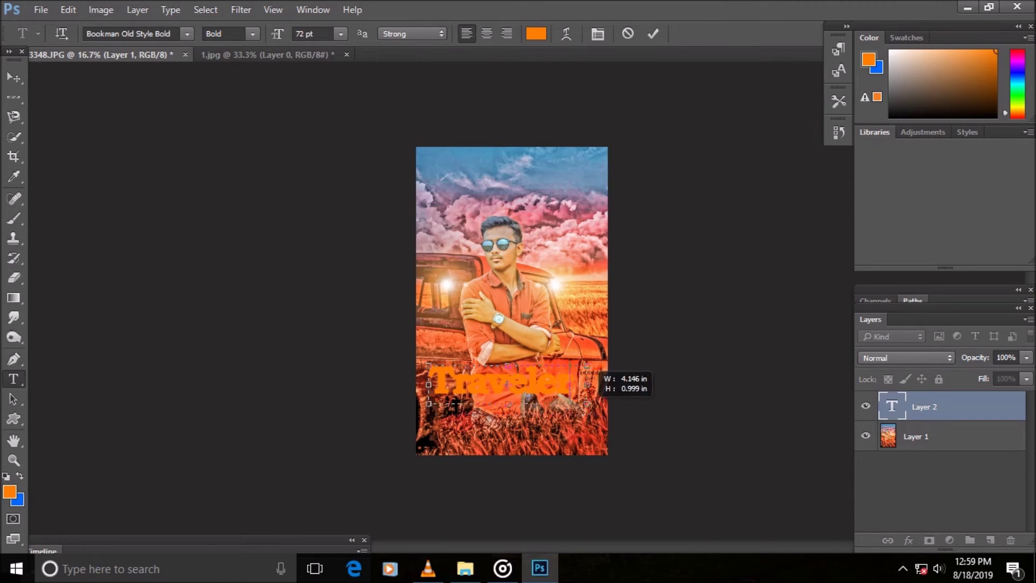
drag(587, 402, 584, 400)
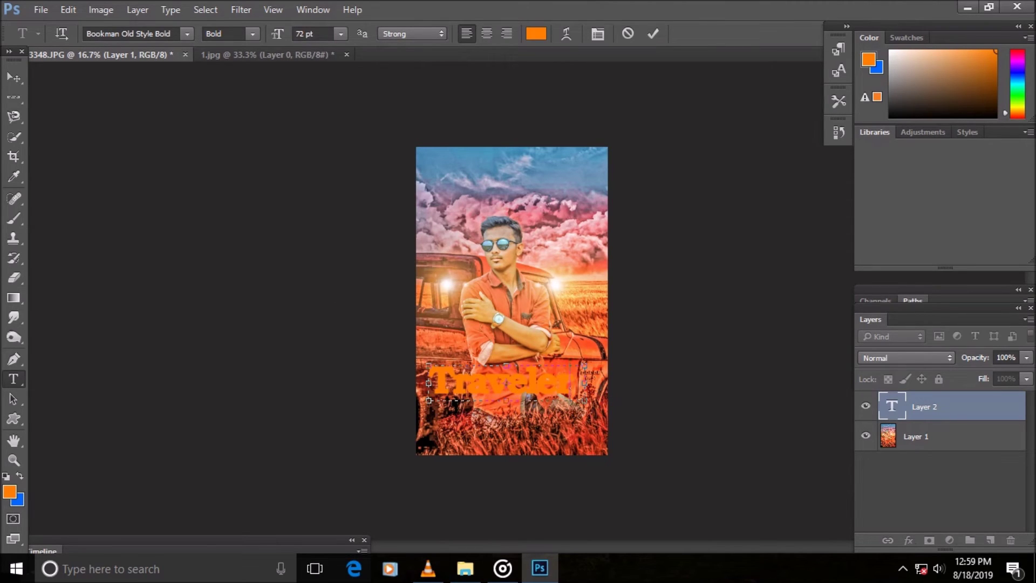
Make the Traveler text white, fit the text box, and commit it.
key(ctrl+a)
click(536, 33)
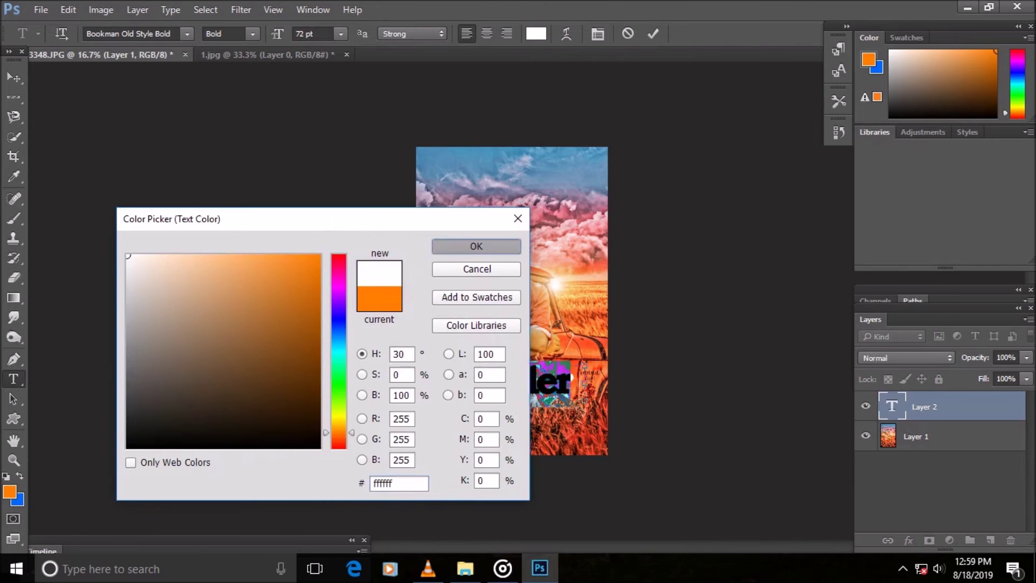
click(476, 246)
drag(507, 403, 507, 384)
click(654, 33)
Free Transform the title to stretch it across the bottom edge of the photo.
click(68, 10)
click(162, 289)
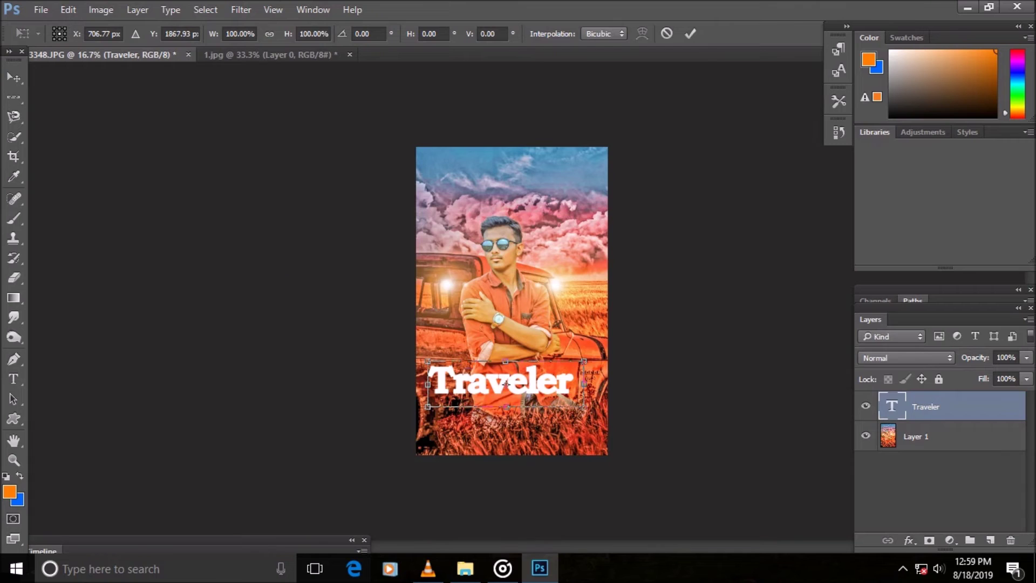
drag(507, 407, 506, 426)
drag(584, 383, 608, 404)
drag(428, 404, 416, 403)
mouse_move(513, 361)
mouse_down()
mouse_move(513, 375)
mouse_move(568, 403)
mouse_move(520, 372)
mouse_up()
drag(520, 455, 520, 462)
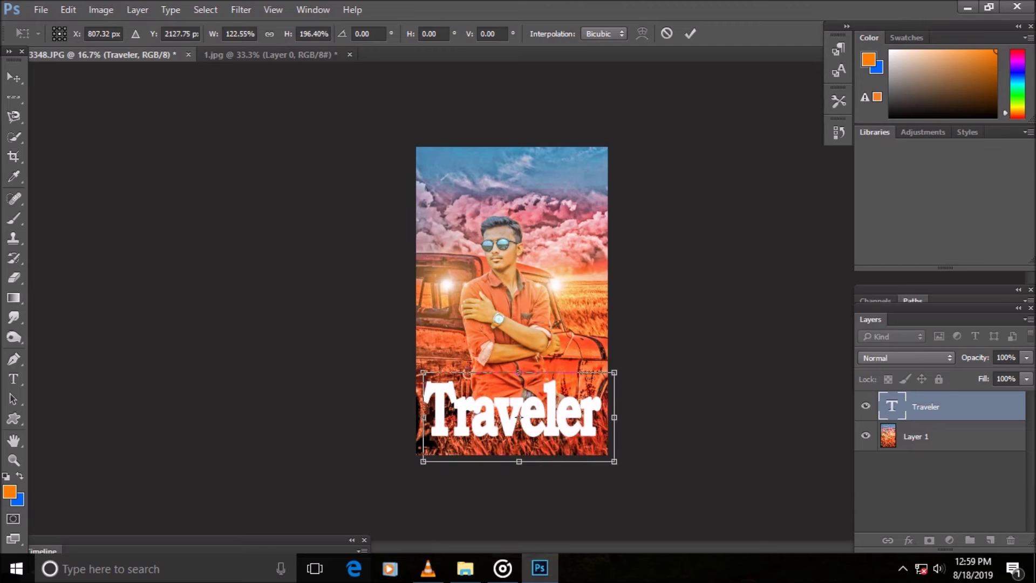
drag(423, 418, 416, 417)
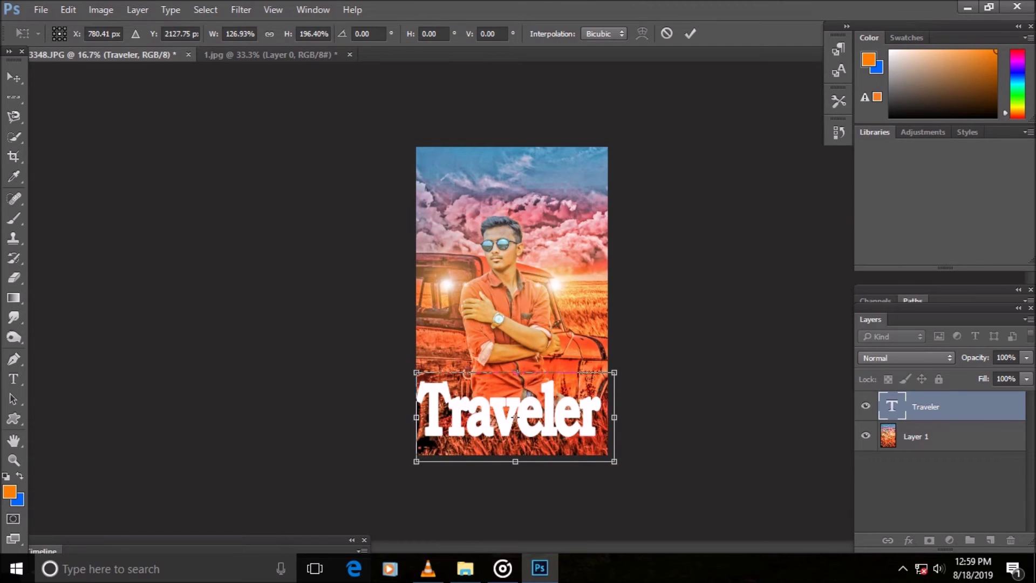
drag(615, 417, 618, 417)
double_click(892, 406)
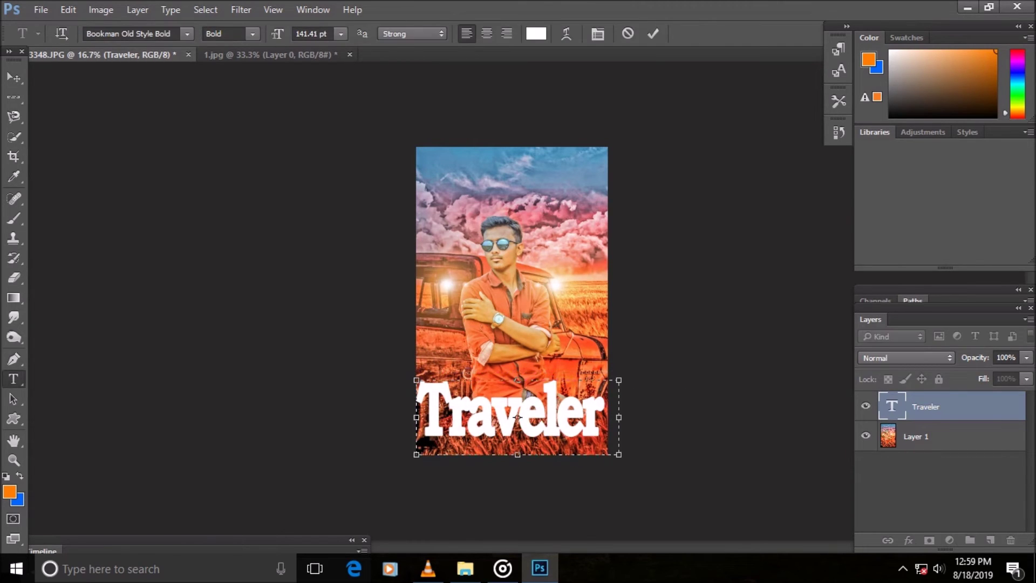
Preview fonts on the Traveler title and apply Baskerville Old Face Regular.
click(188, 33)
key(Up)
key(Up)
key(Up)
key(Up)
key(Up)
key(Up)
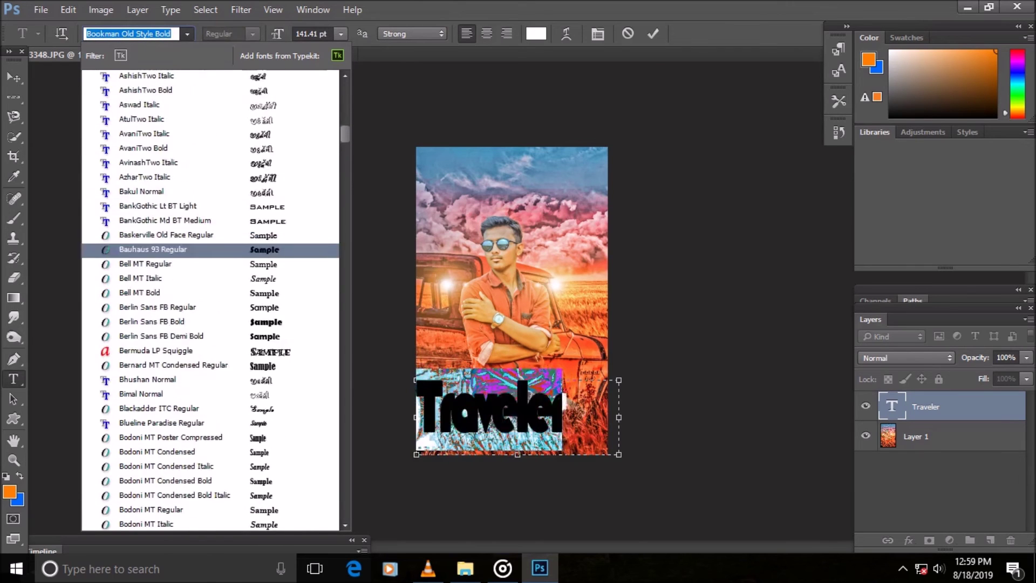
key(Up)
key(Up)
key(Up)
key(Up)
key(Up)
key(Up)
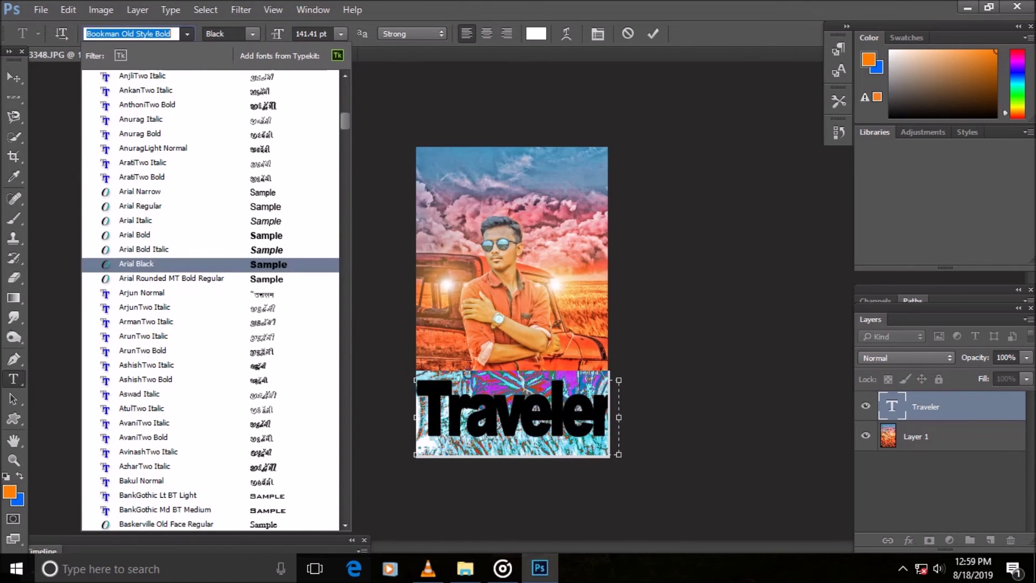
scroll(211, 321, up, 5)
scroll(210, 204, up, 5)
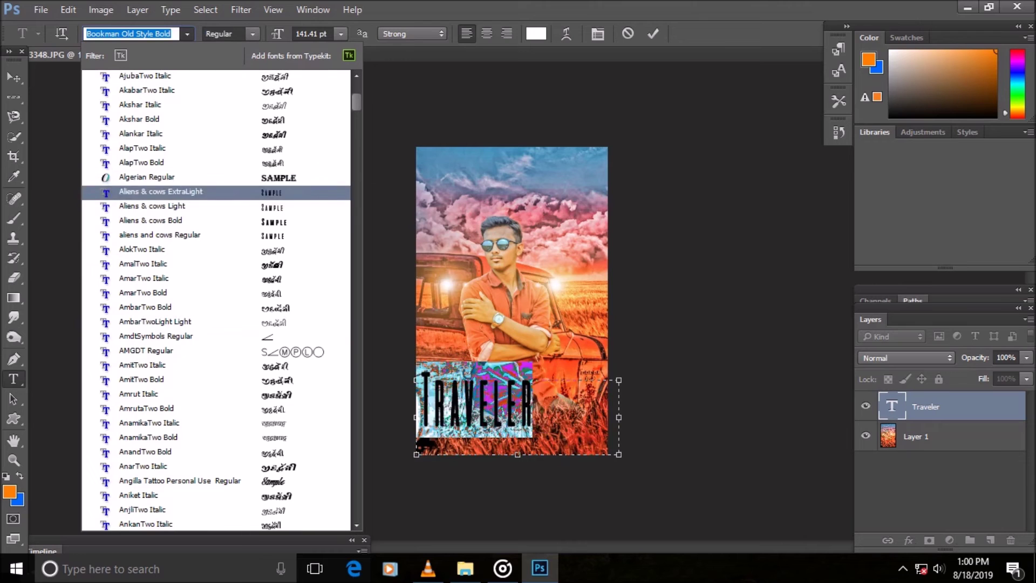
scroll(211, 248, up, 3)
scroll(211, 237, up, 3)
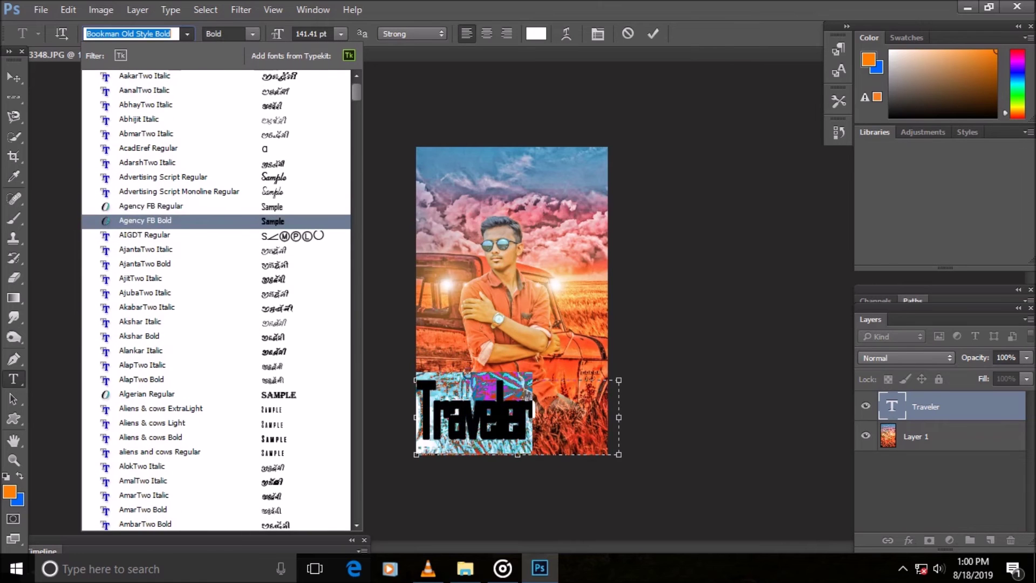
scroll(210, 243, down, 4)
scroll(210, 243, down, 3)
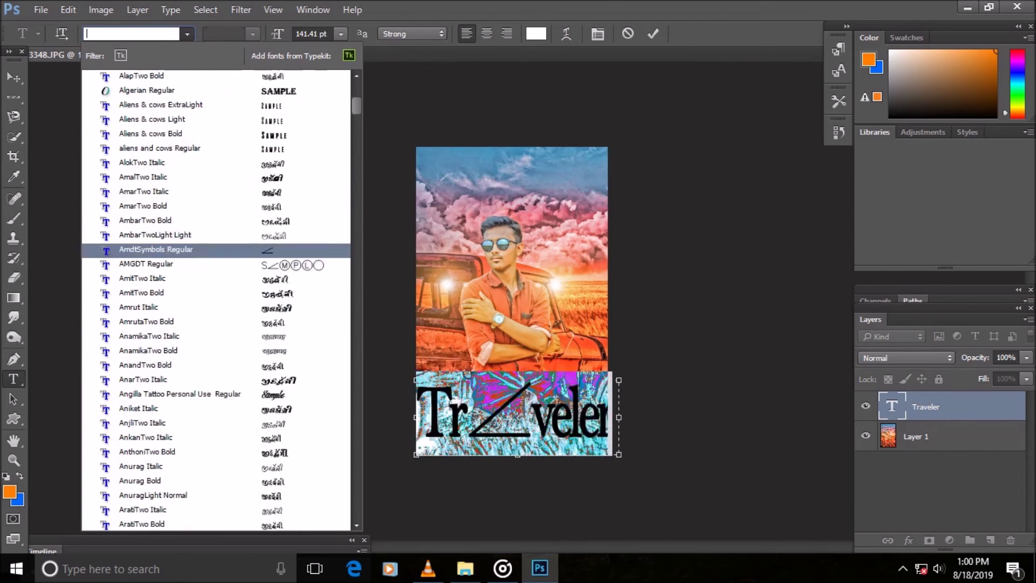
scroll(210, 330, down, 3)
scroll(211, 481, down, 3)
scroll(211, 481, down, 3)
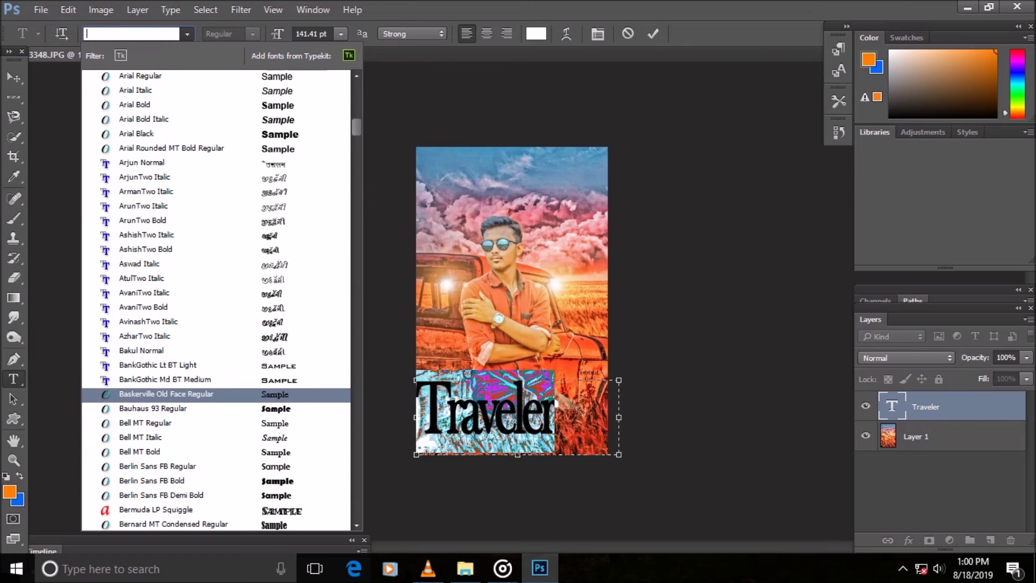
key(Return)
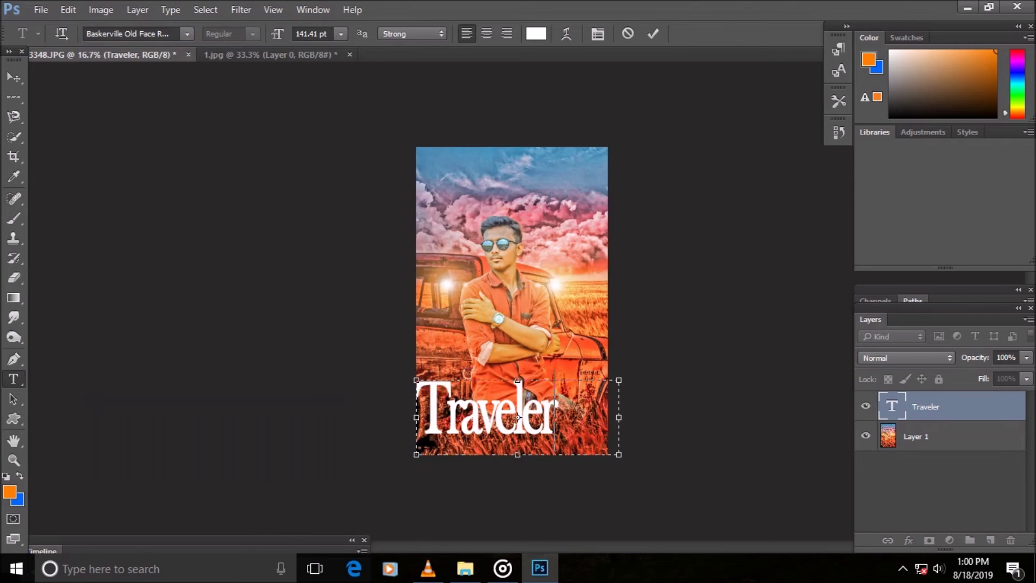
Commit the font change and stretch the Traveler title wider with Free Transform.
click(654, 33)
click(68, 9)
click(130, 288)
drag(566, 413, 614, 413)
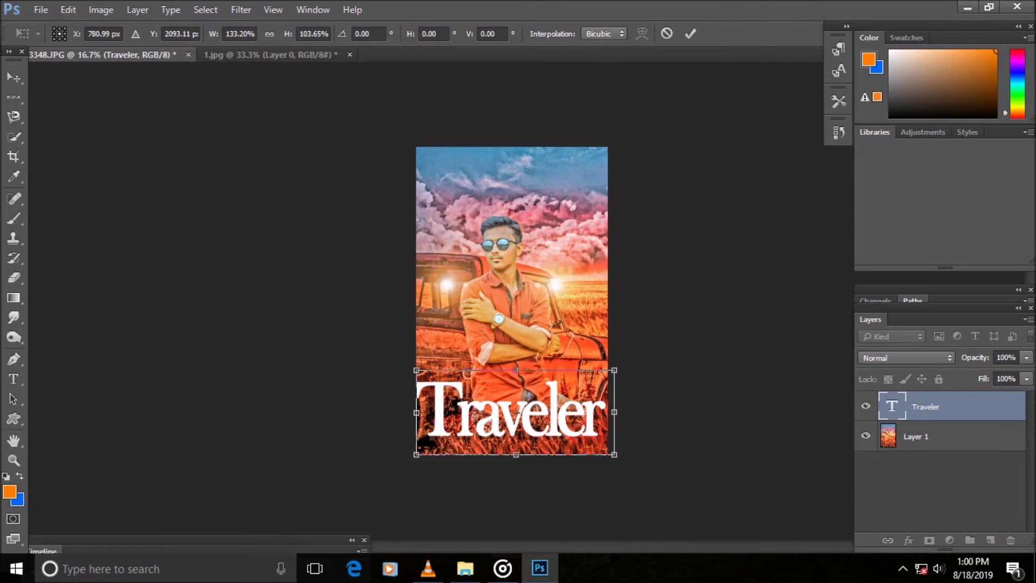
drag(416, 412, 416, 412)
key(Return)
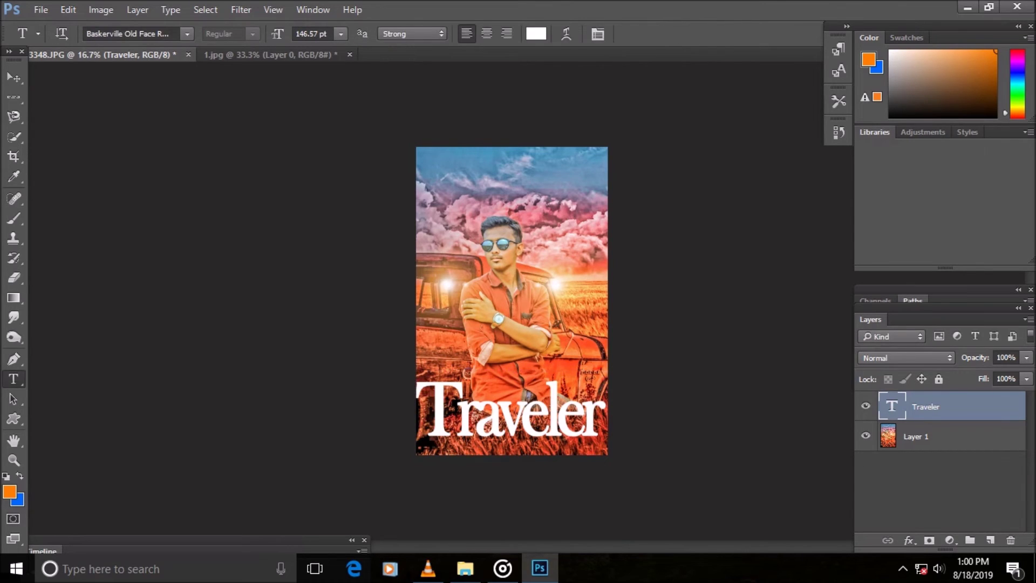
Set the title layer's opacity to 70%.
click(1026, 357)
drag(1027, 374, 988, 374)
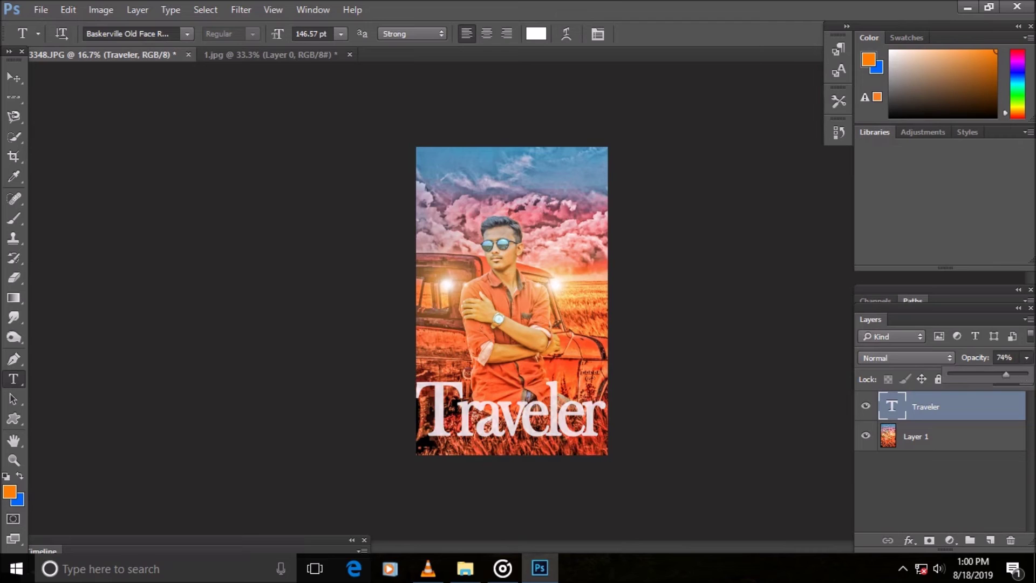
text(80)
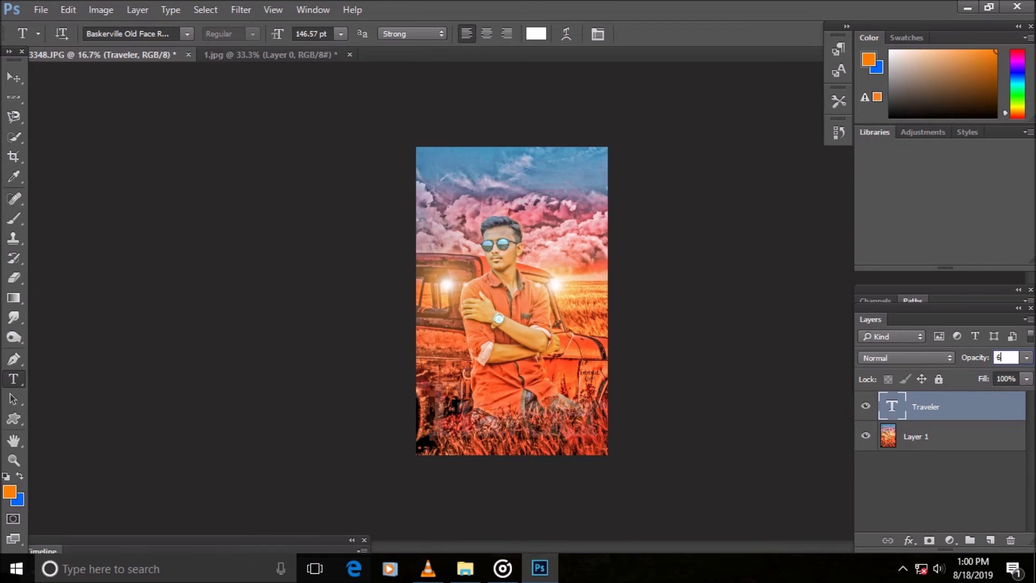
key(BackSpace)
key(BackSpace)
text(70)
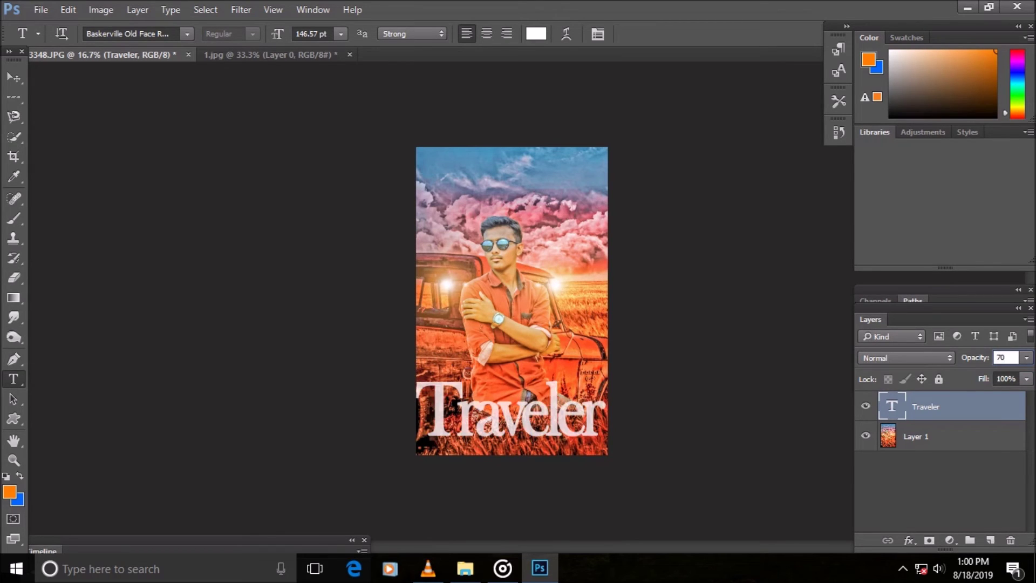
key(Return)
Re-apply Free Transform to the title and open its Blending Options from the fx menu.
click(68, 10)
click(162, 288)
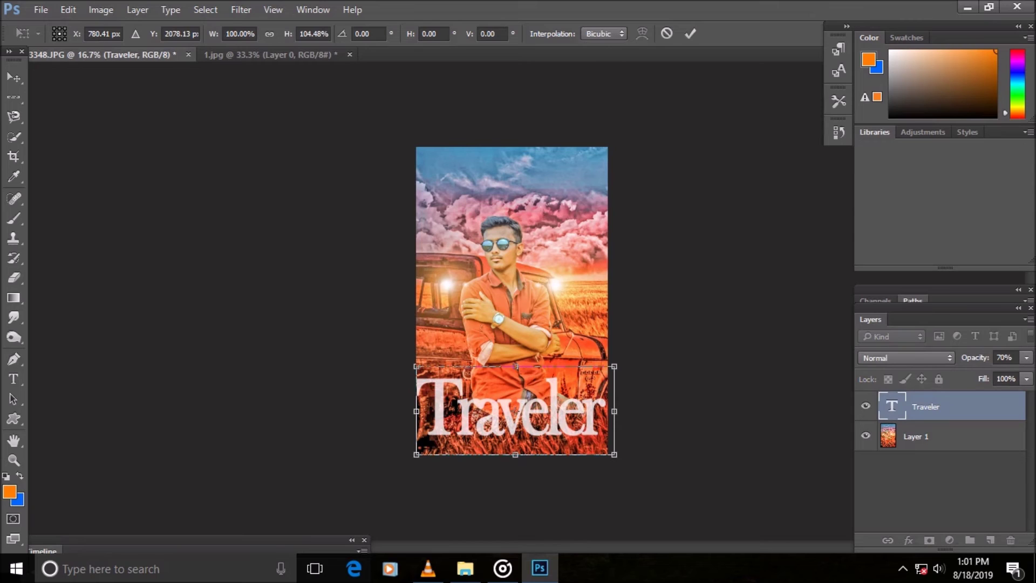
click(690, 33)
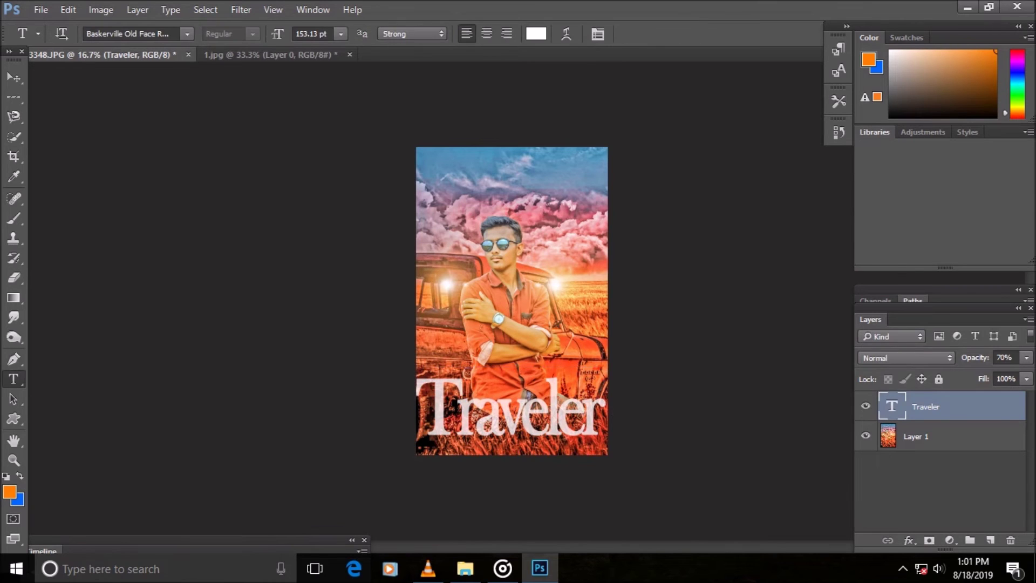
click(909, 540)
click(956, 354)
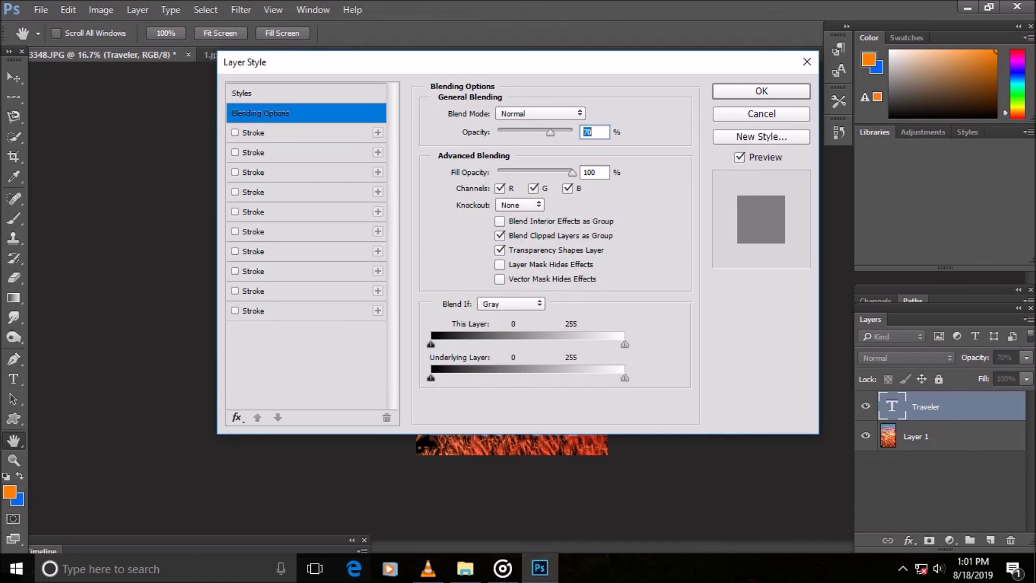
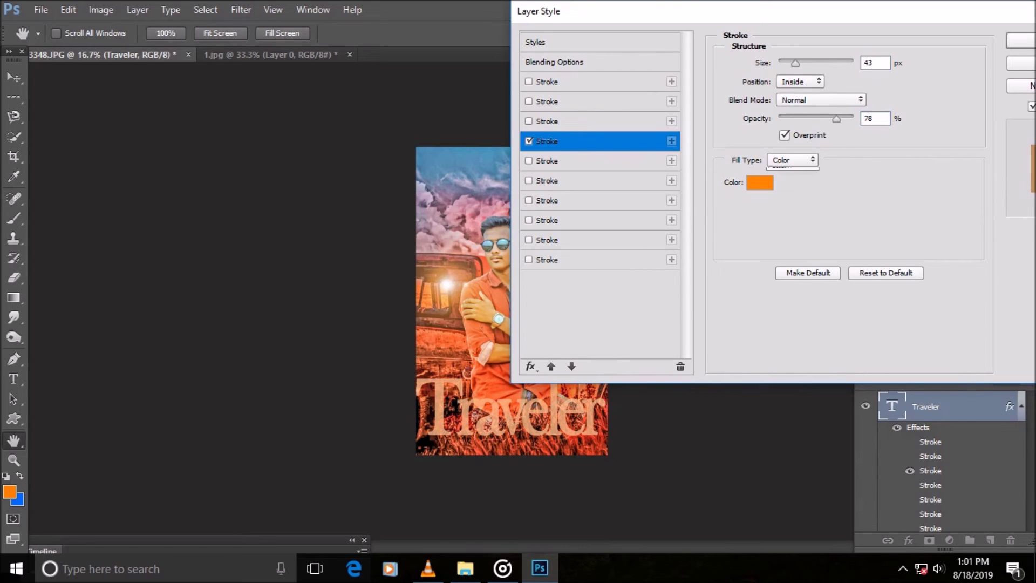
Try Screen, Soft Light, Overlay and Multiply as the stroke blend mode.
click(777, 173)
click(821, 99)
click(789, 204)
click(821, 99)
click(794, 259)
click(821, 100)
click(791, 246)
click(821, 100)
click(793, 150)
Lower stroke opacity to about 68, then give the third stroke 88 opacity, orange ff8000 colour and a larger size.
key(shift+Down)
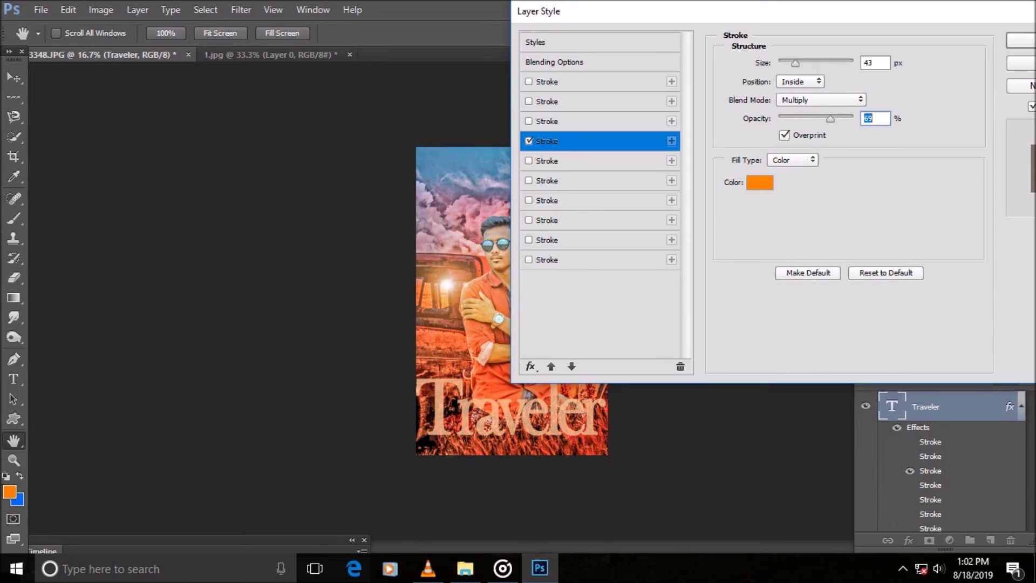
drag(795, 63, 831, 62)
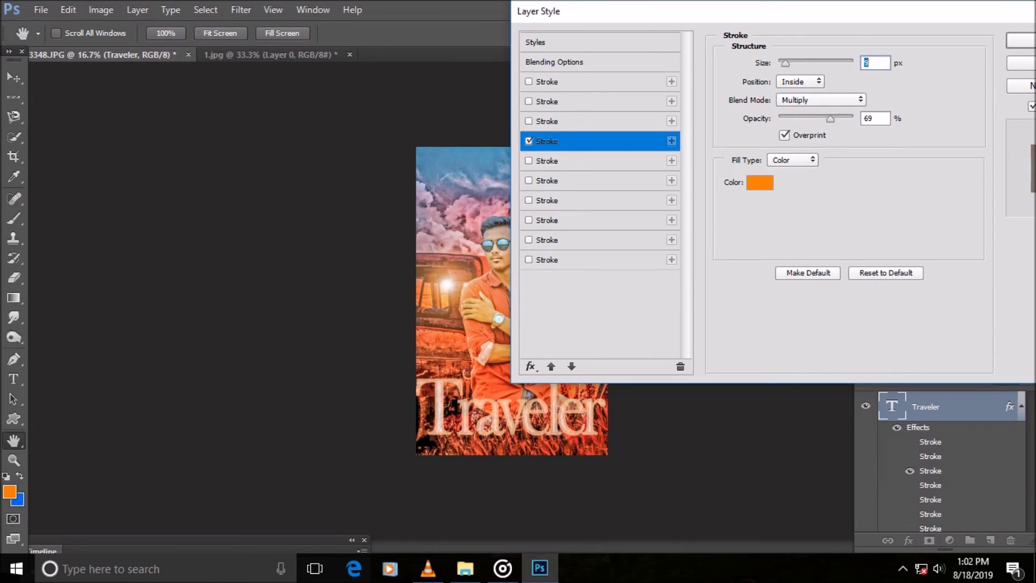
click(547, 121)
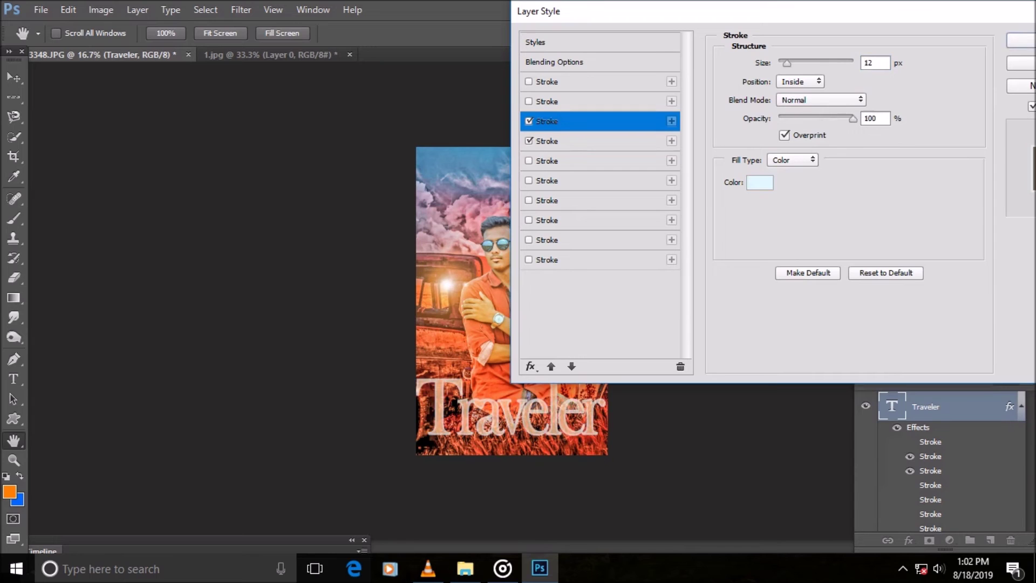
drag(853, 118, 845, 118)
click(792, 160)
click(760, 182)
text(ff8000)
key(Return)
key(Up)
key(Up)
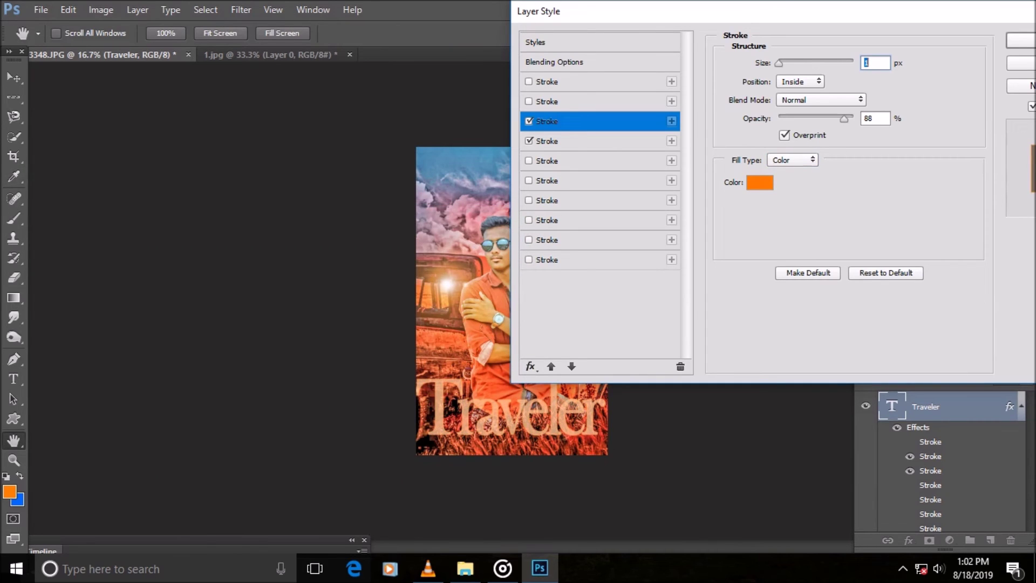
Change the fourth stroke's opacity and size, then cancel Layer Style to discard all strokes.
click(547, 141)
key(Tab)
text(30)
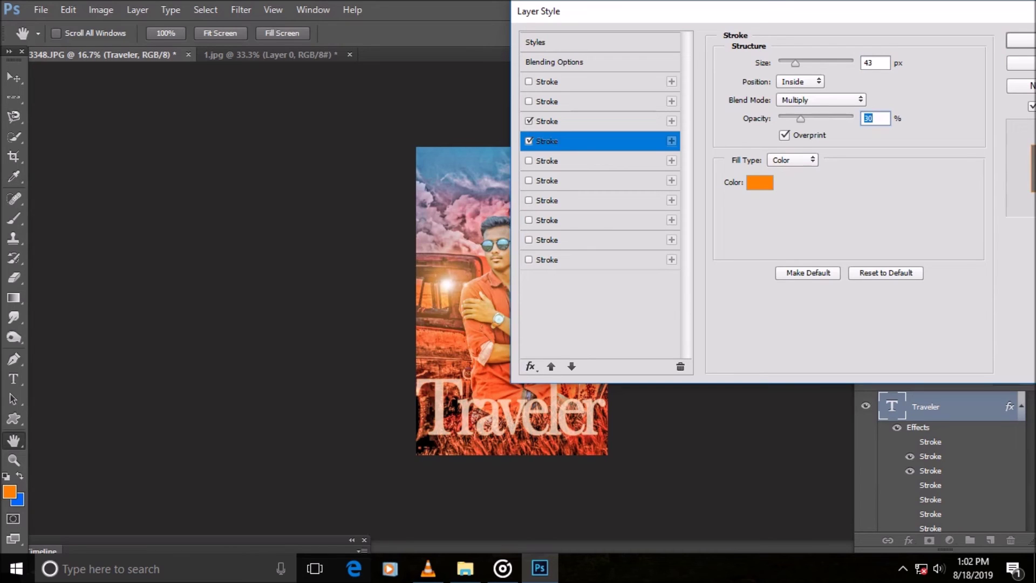
key(shift+Tab)
text(1)
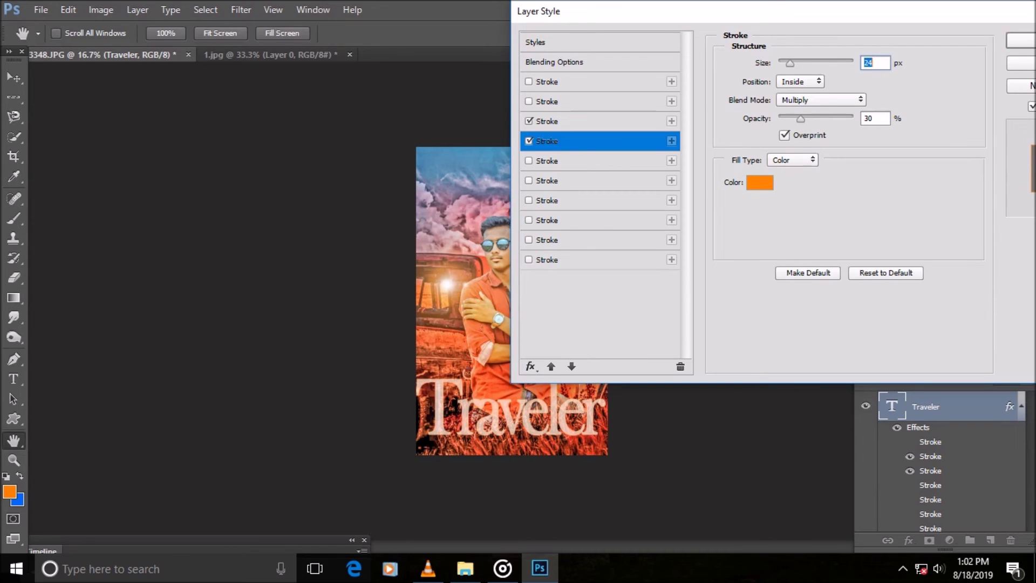
key(Tab)
text(0)
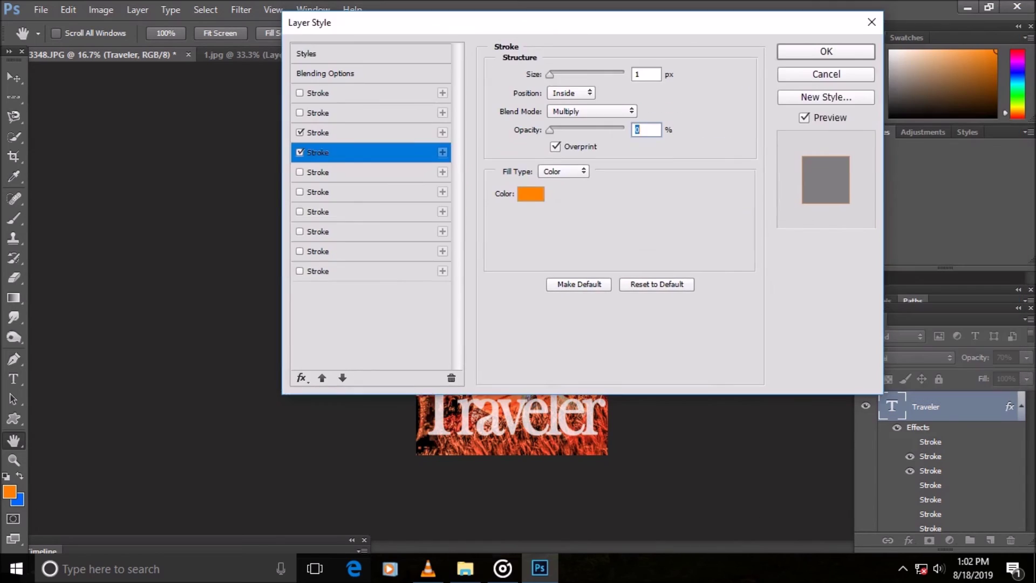
key(Escape)
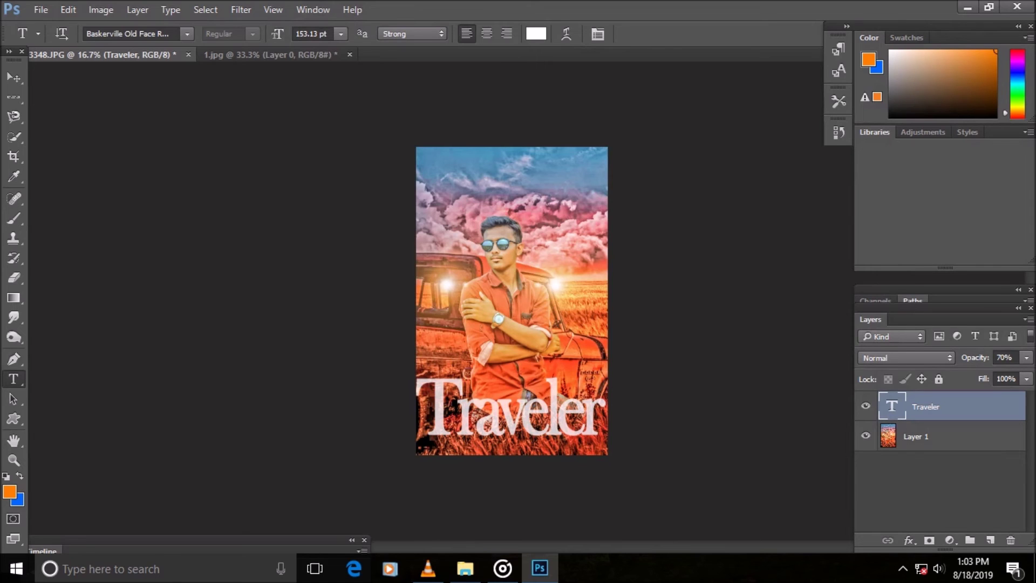
Draw a tagline text box on the photo and set its text to 36 pt.
drag(432, 276, 583, 301)
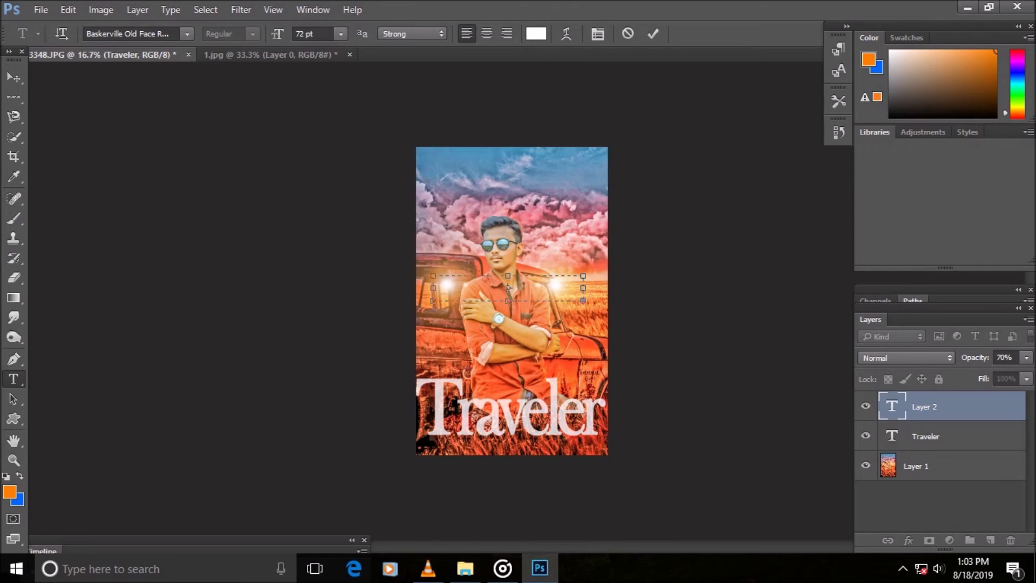
click(329, 275)
text(DON)
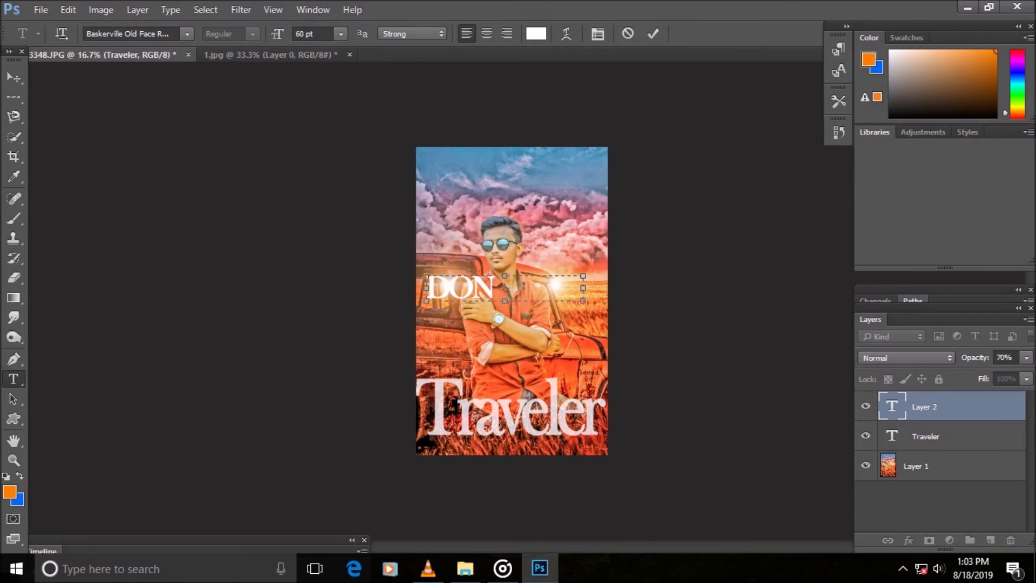
text('T)
click(340, 33)
click(341, 33)
key(ctrl+a)
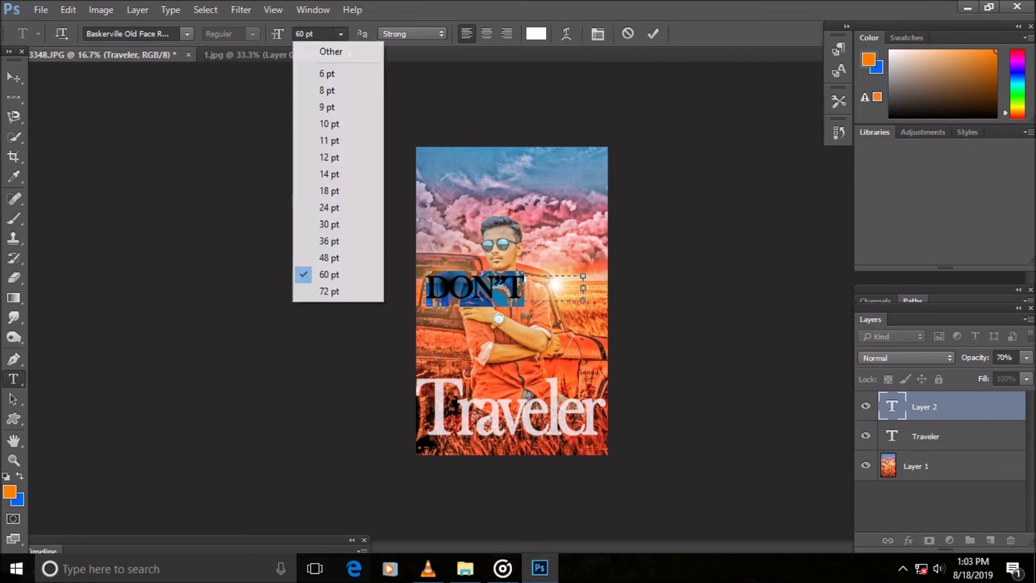
click(329, 241)
drag(542, 289, 498, 288)
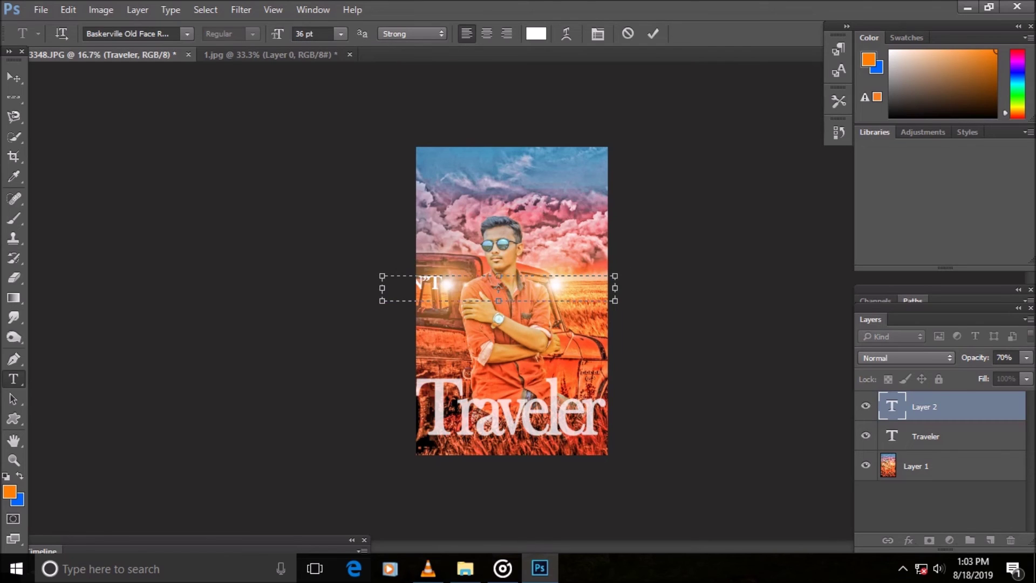
Type the tagline 'Don't be a tourist, be a traveler' and commit it.
key(BackSpace)
key(BackSpace)
key(BackSpace)
text(est t)
text(o)
text(u)
text(n)
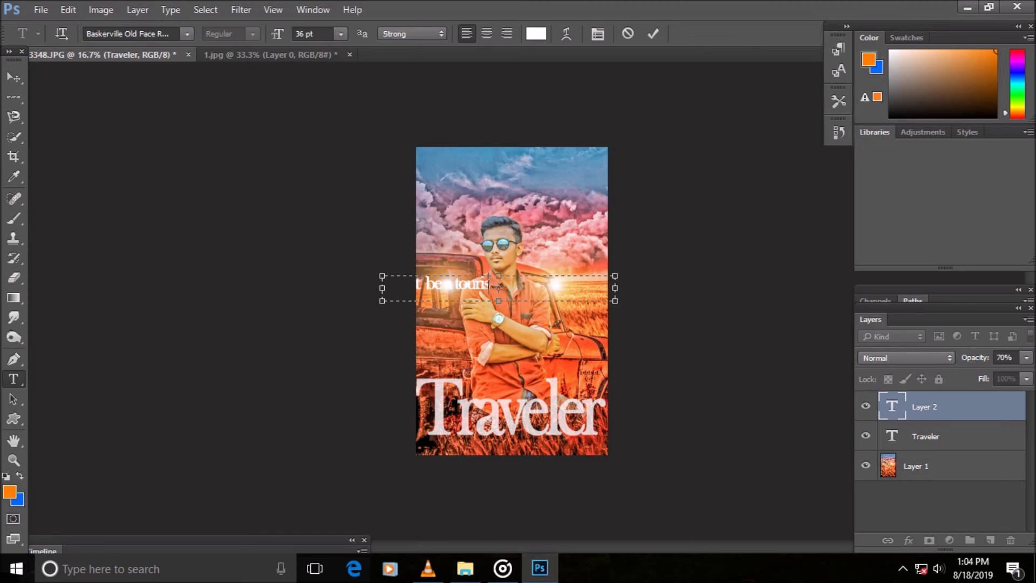
key(ctrl+a)
key(BackSpace)
text(t be a )
text(touris)
text(t, be a travel)
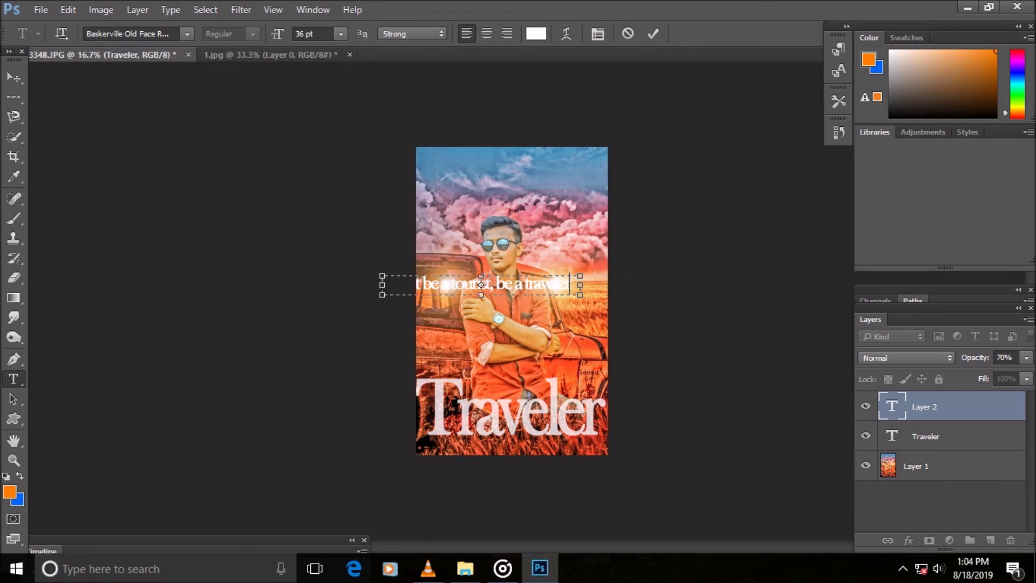
key(ctrl+Return)
key(alt+e)
Move the tagline just under the Traveler title and scale it down to about 24.79 pt.
click(129, 289)
drag(486, 283, 524, 444)
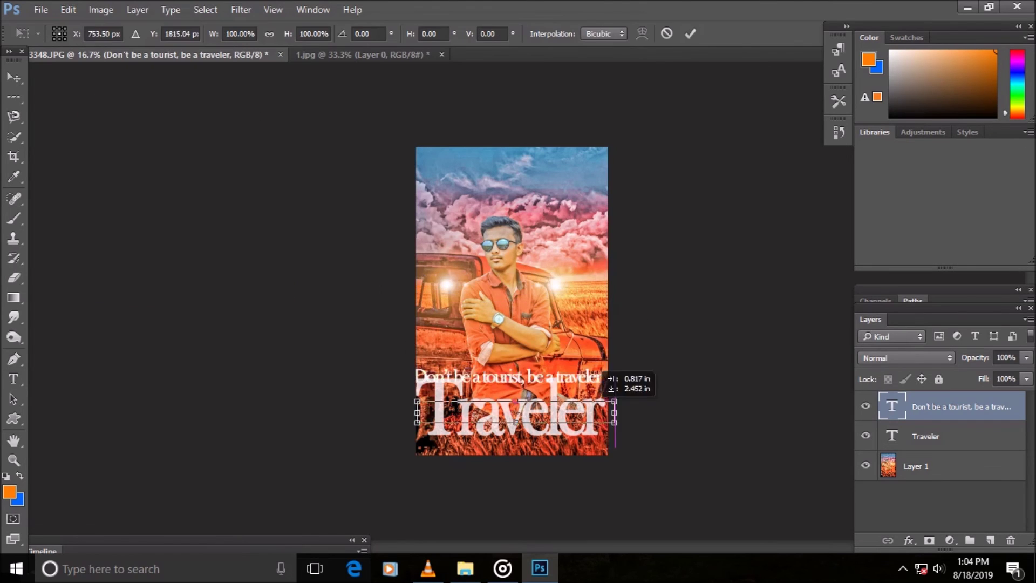
drag(621, 443, 608, 443)
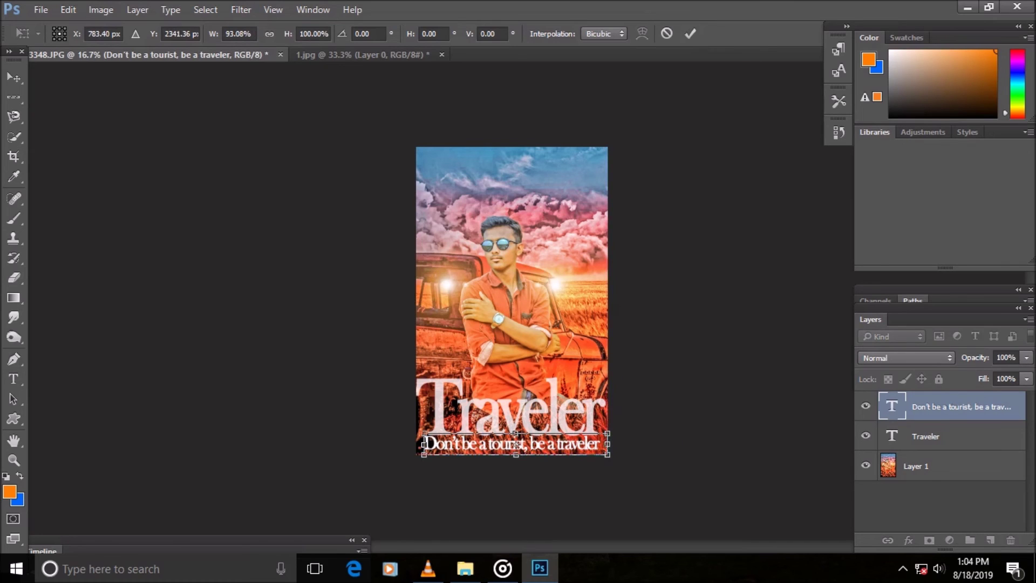
drag(424, 444, 428, 443)
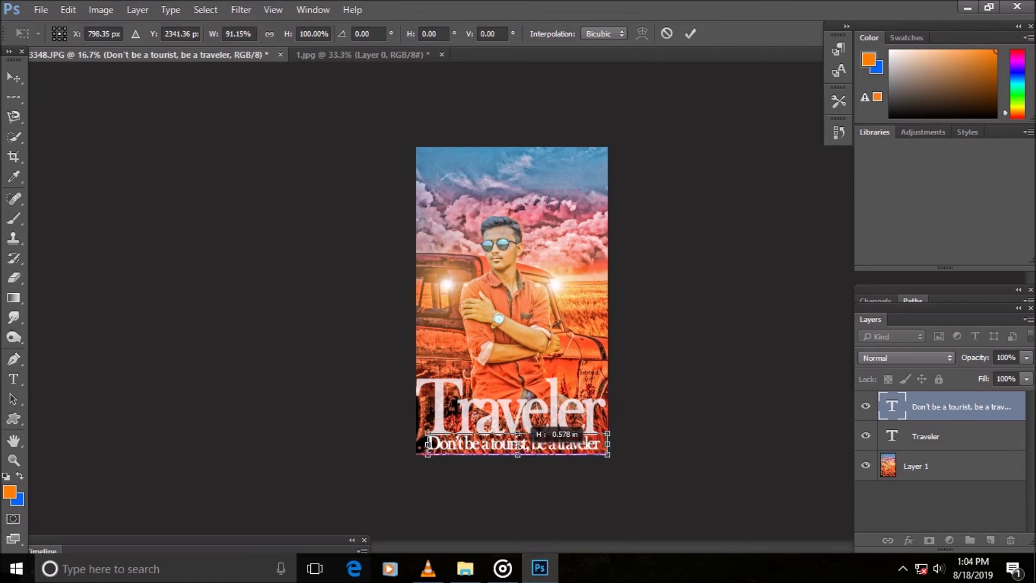
drag(608, 434, 594, 439)
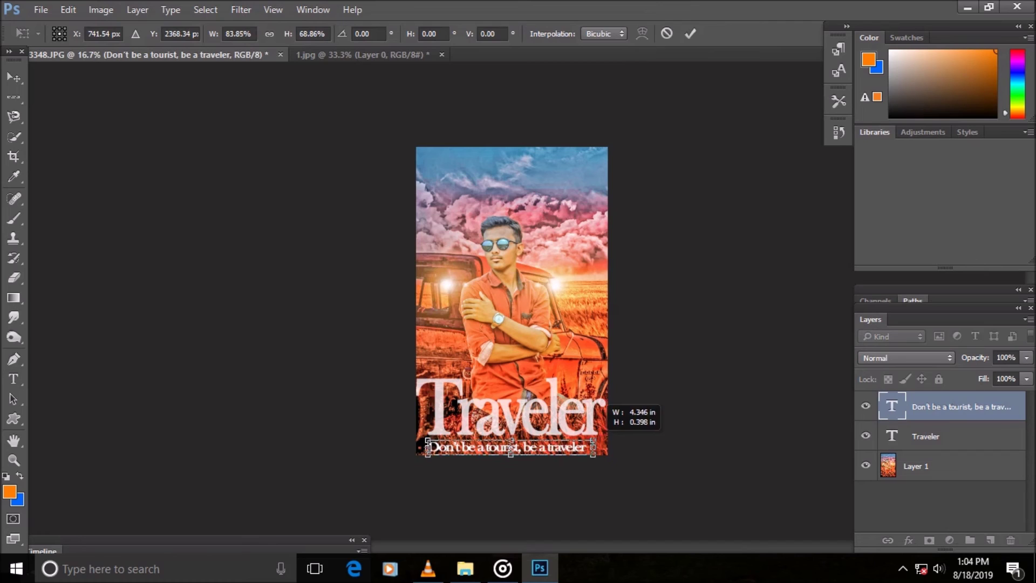
drag(512, 447, 516, 441)
drag(433, 441, 439, 441)
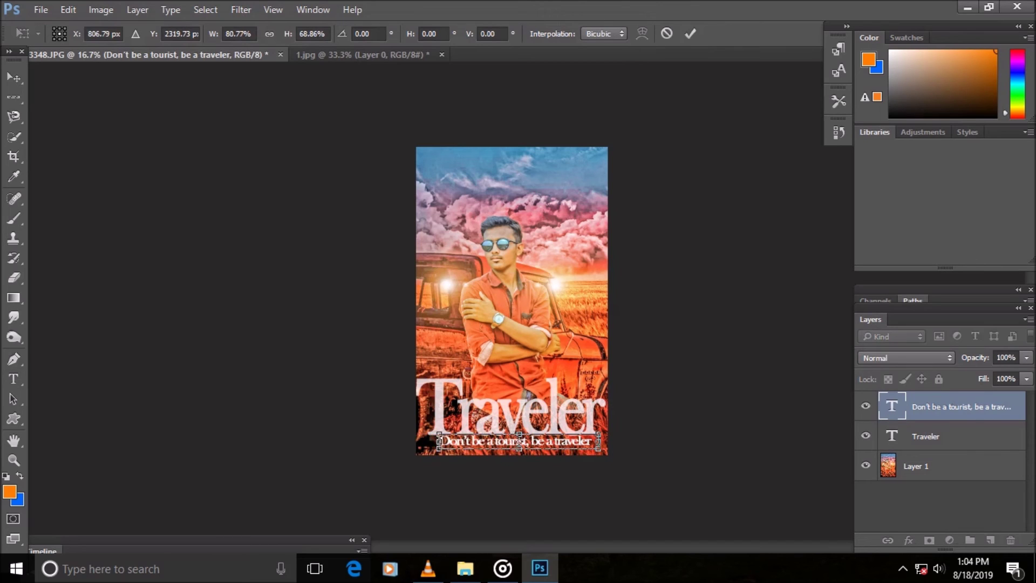
drag(599, 441, 592, 441)
key(Return)
key(t)
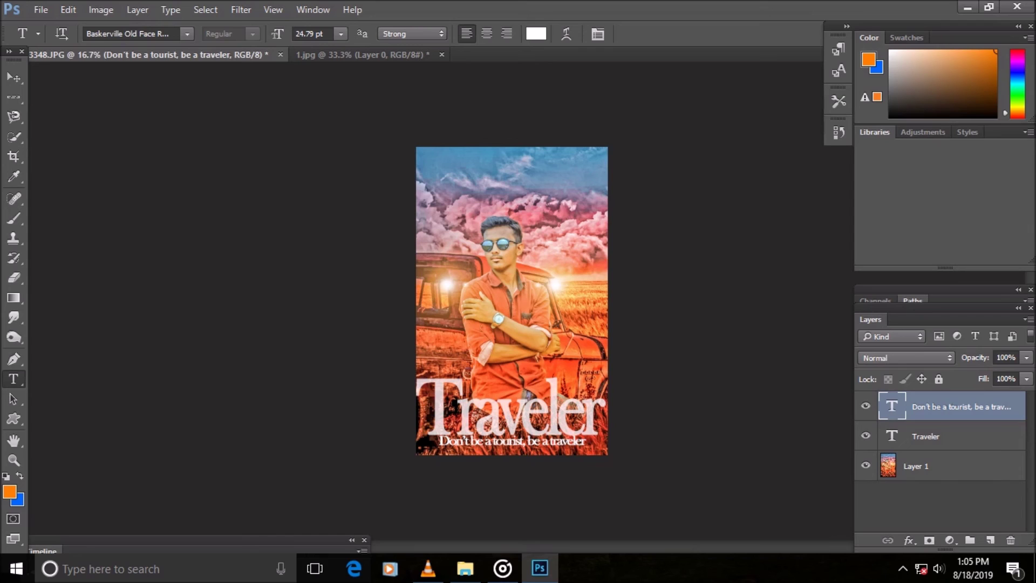
Nudge the tagline down and set its layer opacity to 70%.
click(40, 9)
click(13, 77)
key(shift+Down)
key(shift+Down)
key(shift+Down)
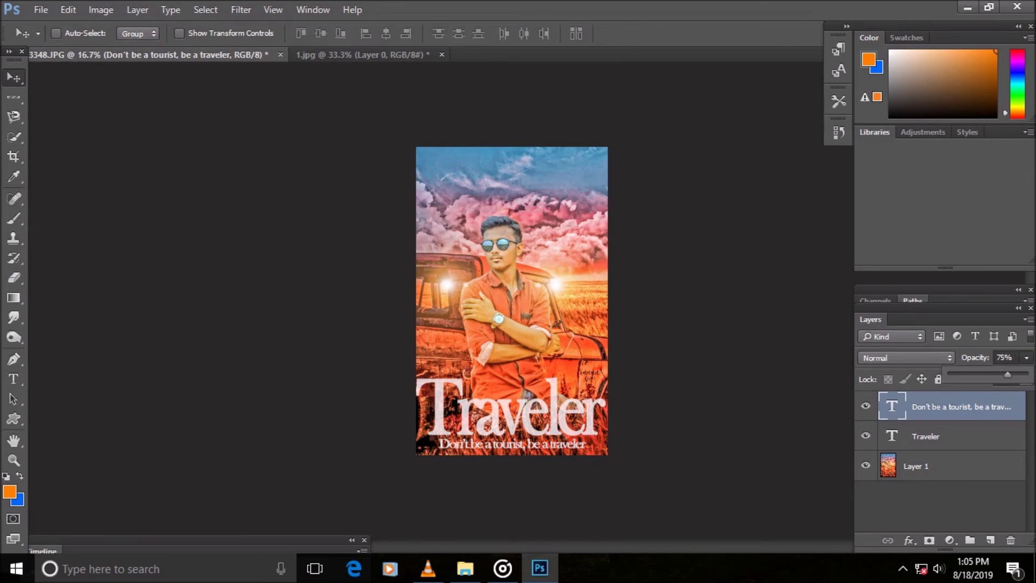
text(7570)
key(Return)
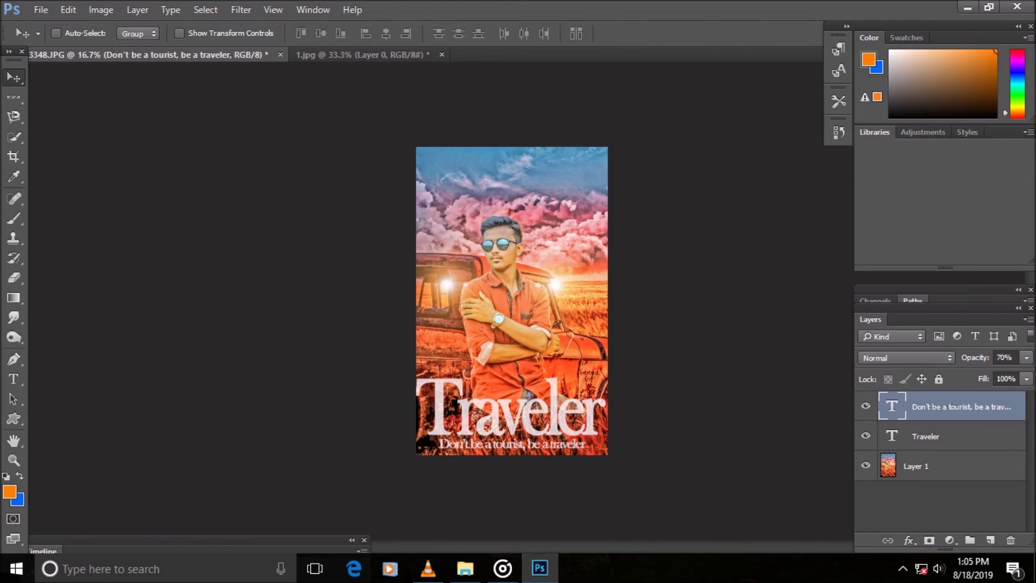
Apply Auto Contrast and Auto Tone to the background photo layer.
key(alt+bracketleft)
key(alt+bracketleft)
key(alt+i)
key(Return)
key(alt+i)
key(Return)
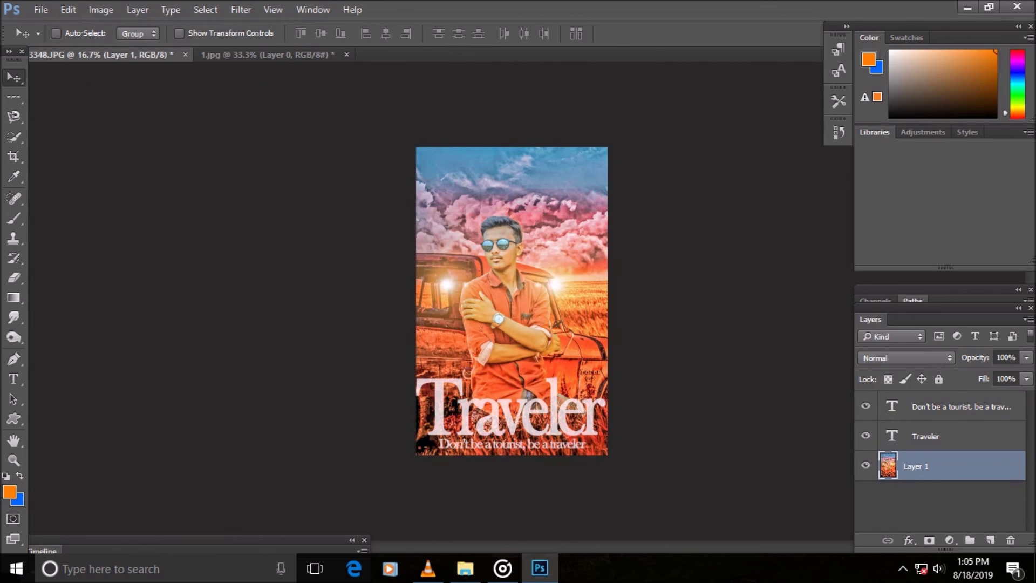
Set the foreground colour to white, #ffffff.
click(10, 491)
text(ffffff)
key(Return)
Add a 72 pt text layer reading 'DR|EDITING' over the photo's middle.
click(14, 379)
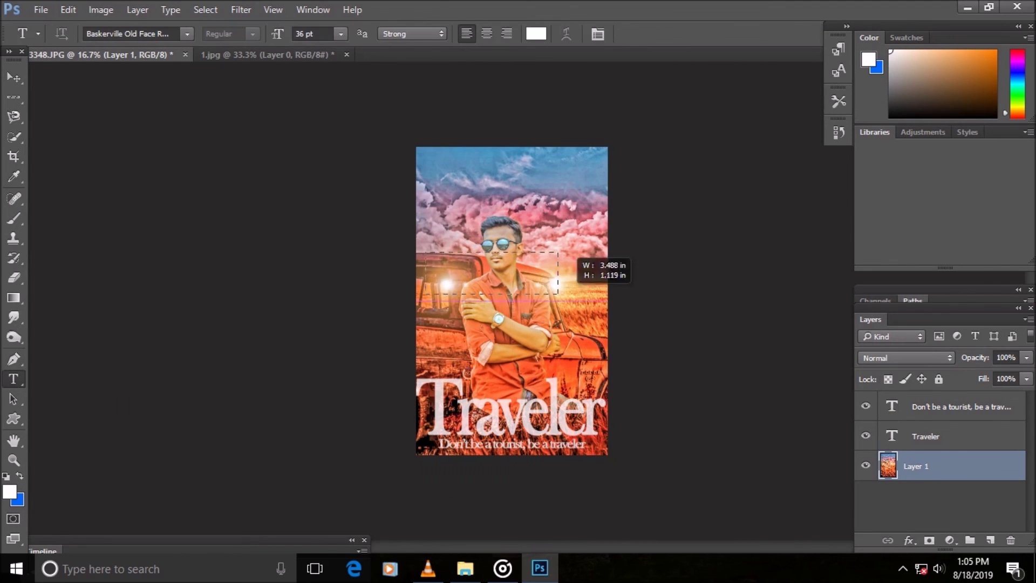
drag(426, 252, 585, 293)
click(341, 34)
click(335, 291)
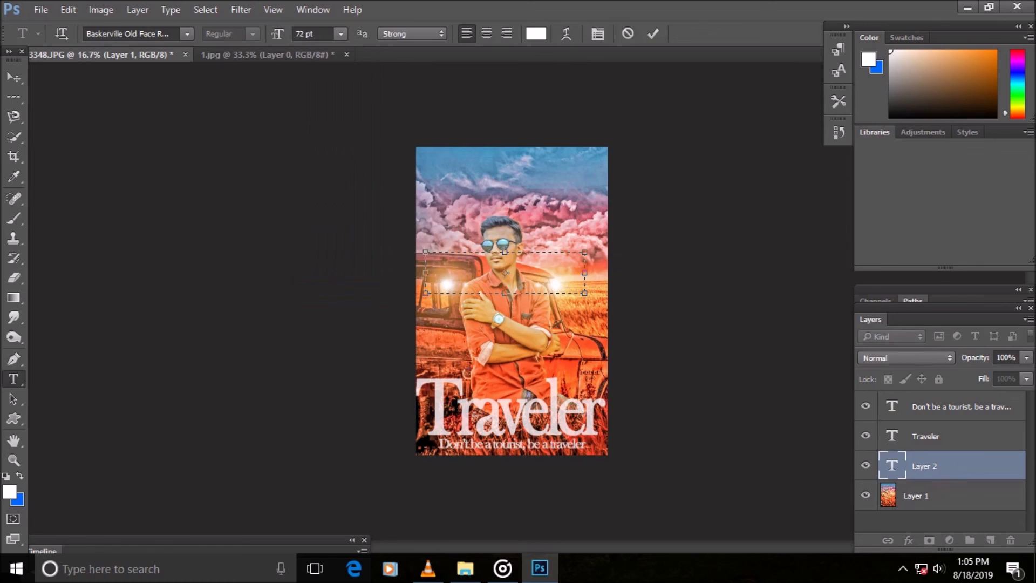
text(DR|EDIT-)
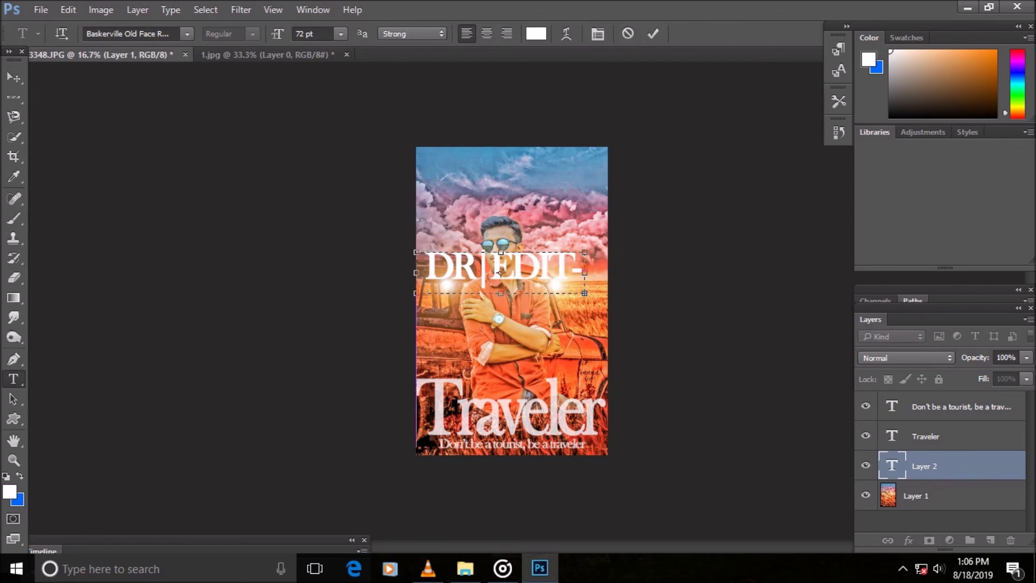
key(BackSpace)
text(ING)
click(653, 34)
click(68, 10)
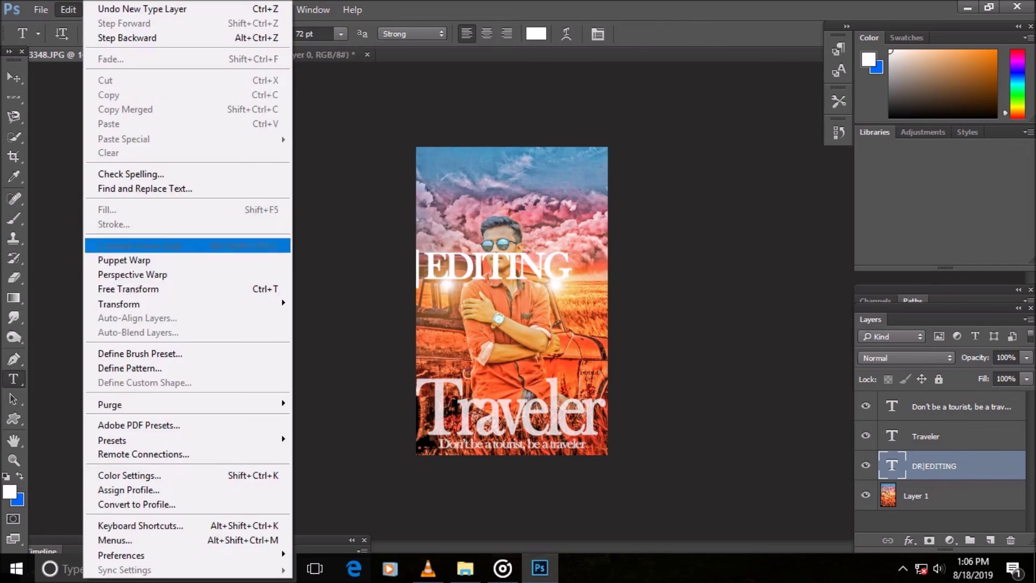
Free Transform the DR|EDITING text down to about half its size.
click(107, 287)
drag(405, 250, 421, 252)
drag(585, 252, 587, 250)
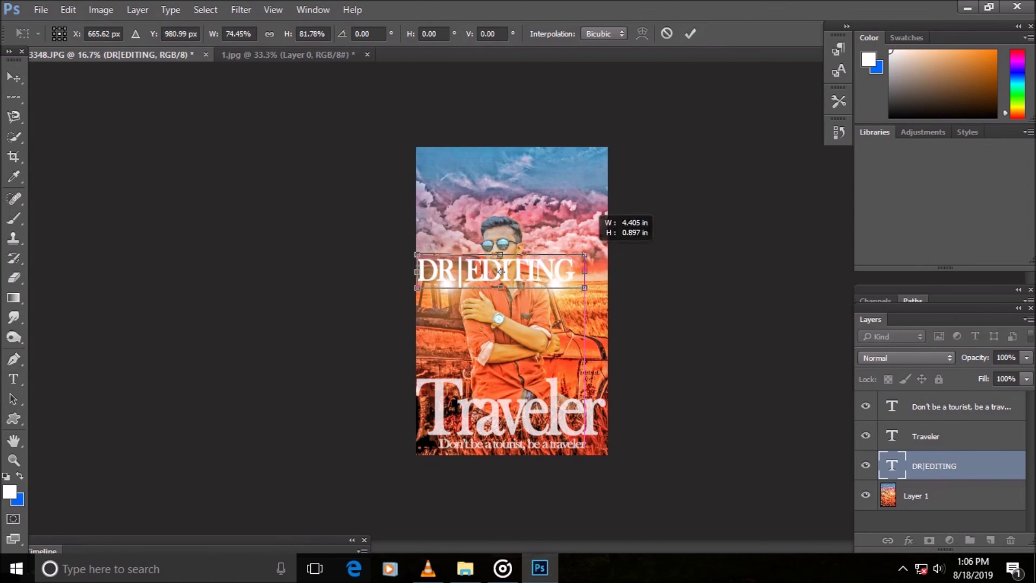
drag(502, 267, 523, 312)
drag(607, 328, 523, 314)
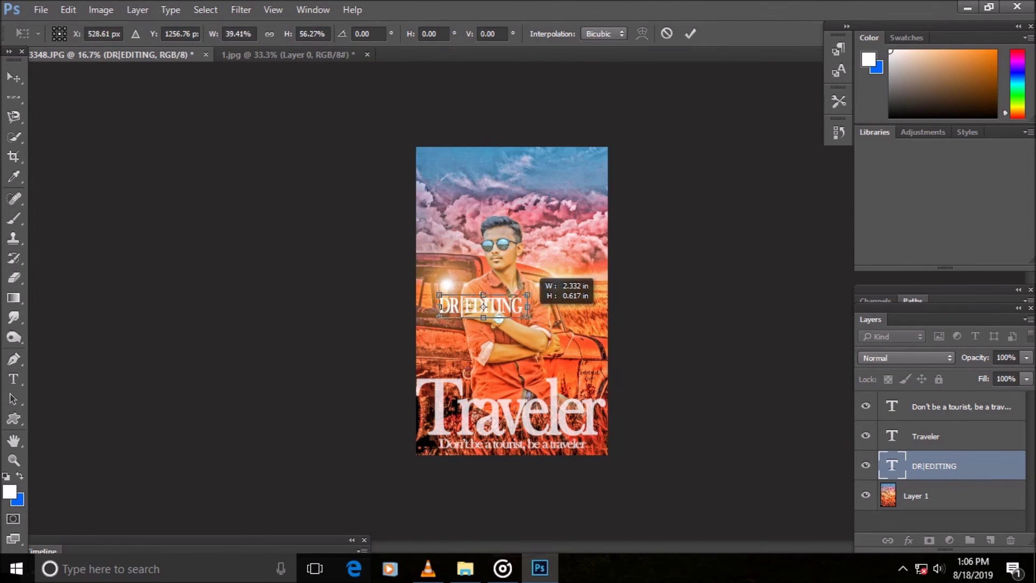
drag(481, 306, 539, 377)
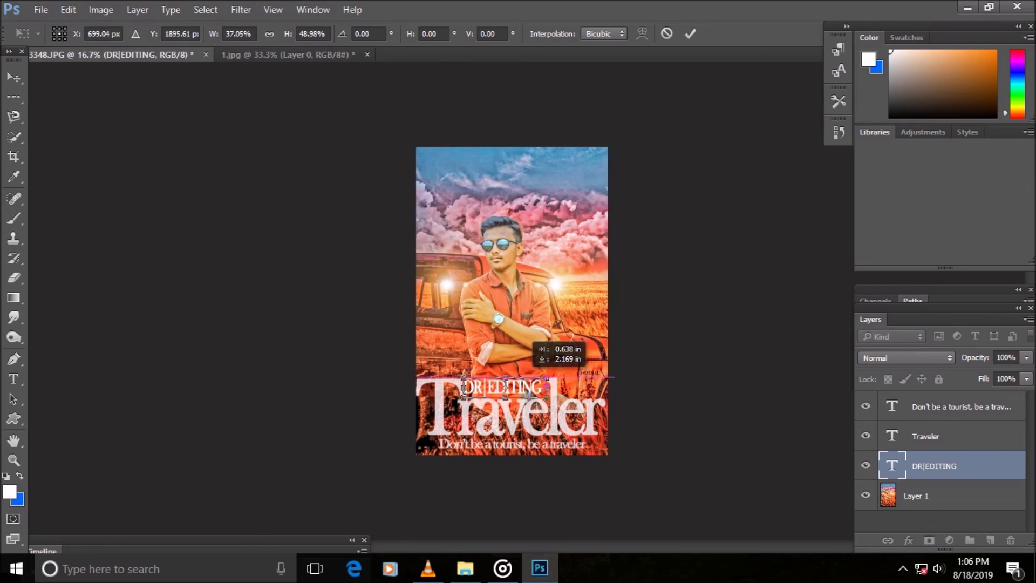
drag(465, 378, 468, 385)
key(Return)
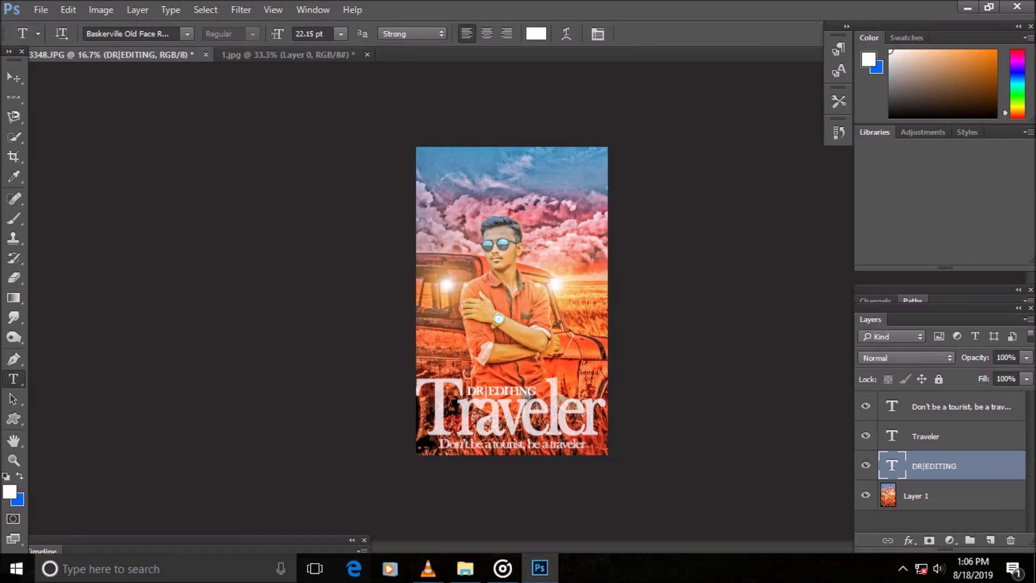
Move the watermark up into the poster's top-right corner and resize it.
key(v)
drag(495, 383, 457, 156)
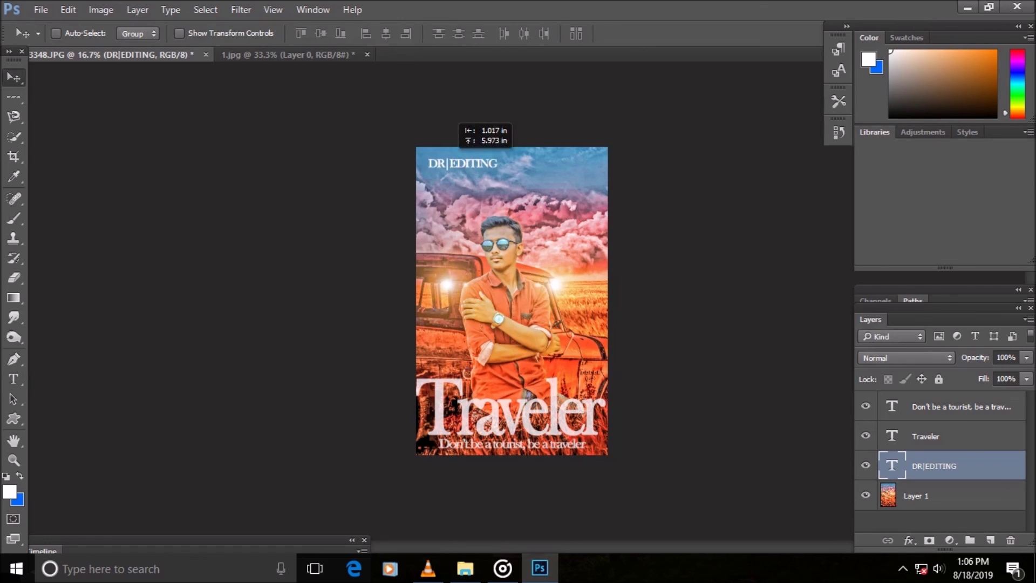
drag(457, 156, 586, 156)
click(68, 9)
click(97, 282)
key(Return)
Resize the watermark again, nudge it down slightly, and set its opacity to 79%.
click(69, 9)
click(128, 289)
click(691, 34)
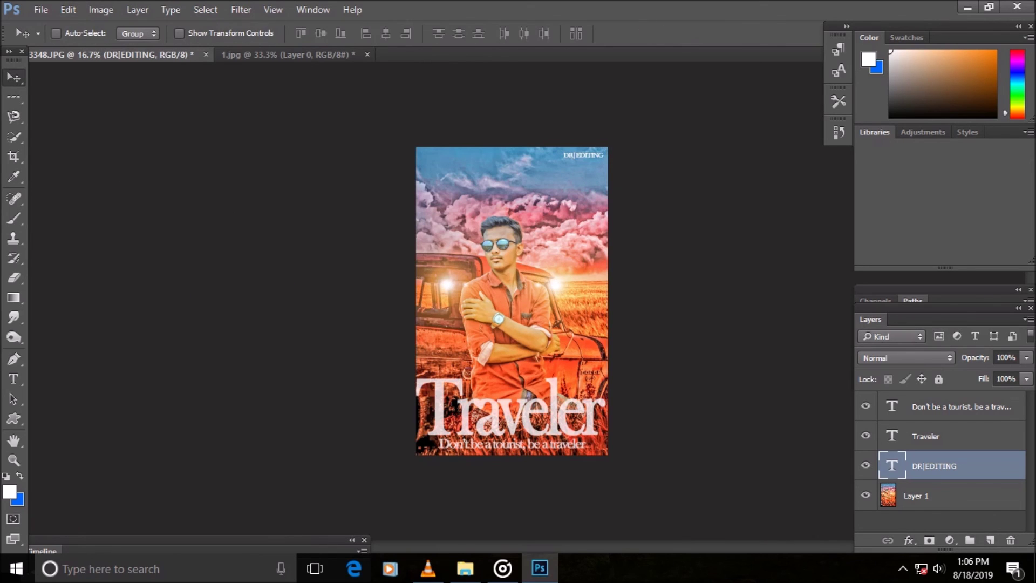
drag(603, 120, 604, 123)
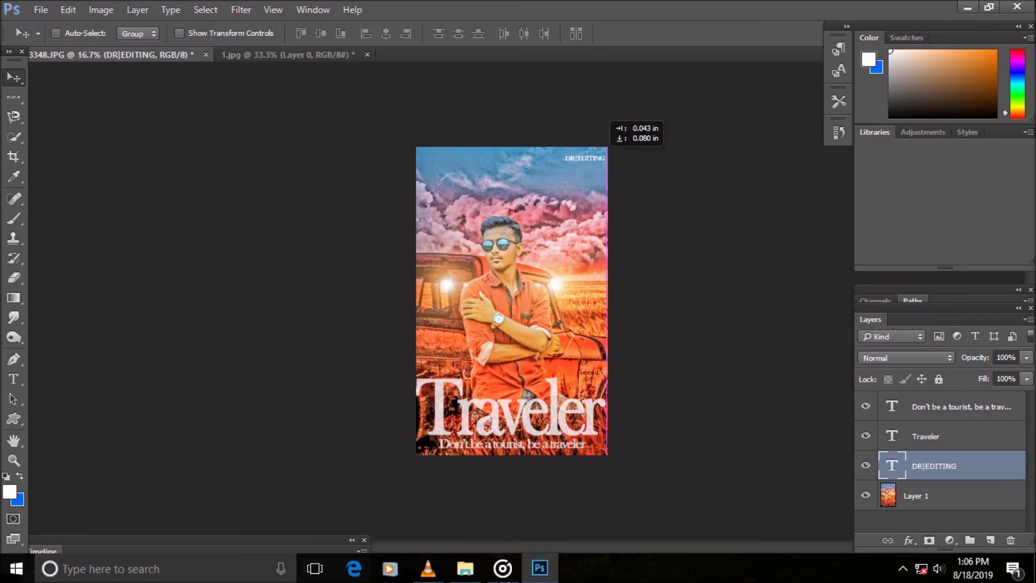
click(1026, 357)
drag(1025, 374, 1011, 374)
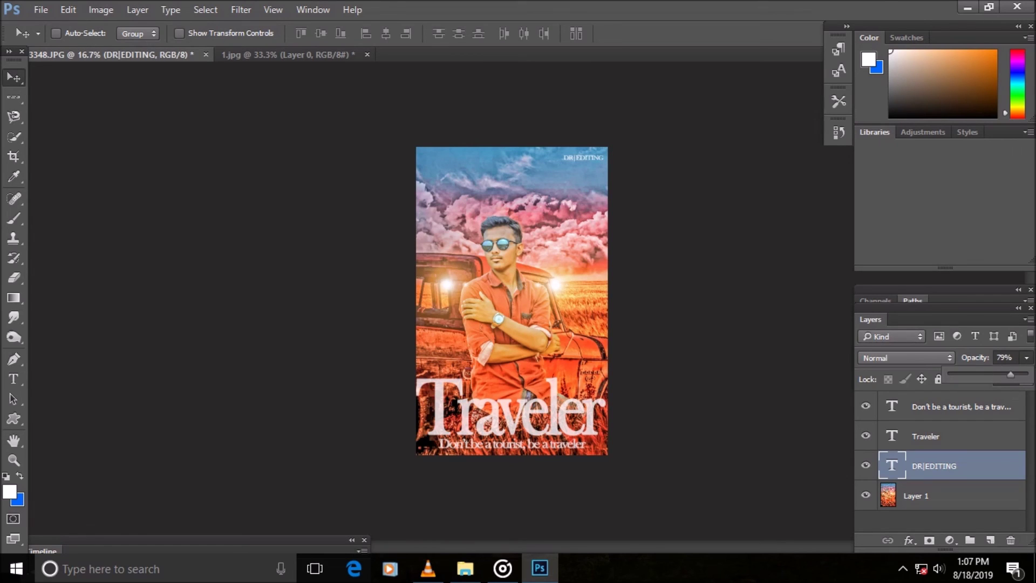
Zoom in on the watermark and try reshaping it, then discard the transform.
click(13, 460)
click(557, 220)
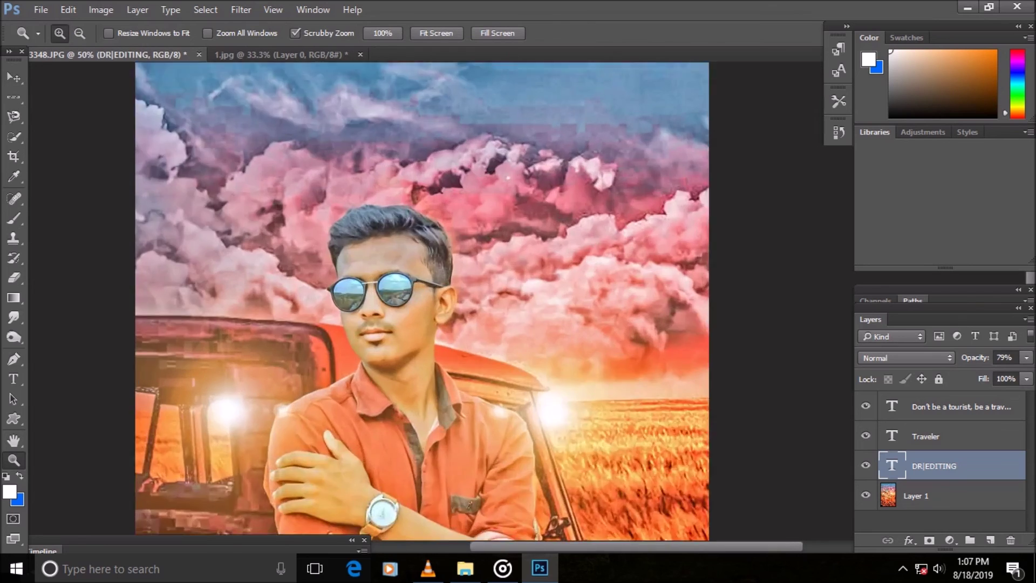
click(684, 172)
click(68, 9)
click(135, 289)
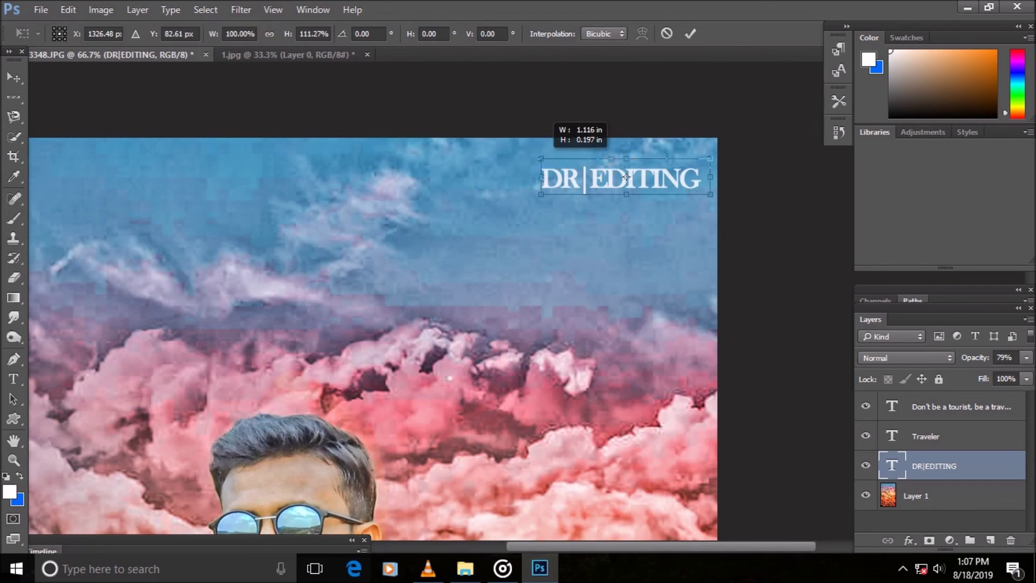
drag(626, 177, 627, 162)
drag(717, 176, 711, 179)
drag(537, 164, 522, 164)
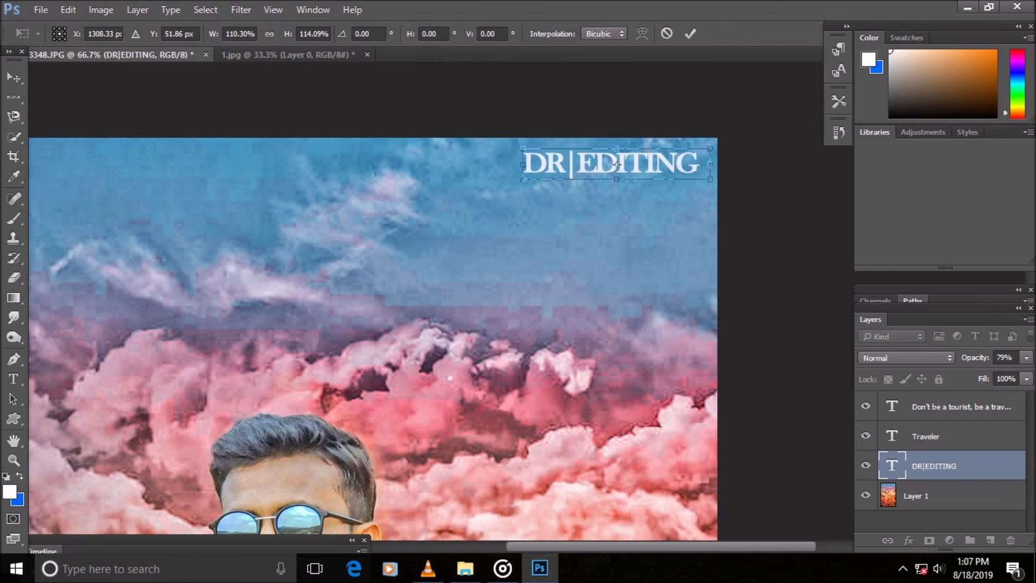
right_click(693, 164)
key(Escape)
click(617, 164)
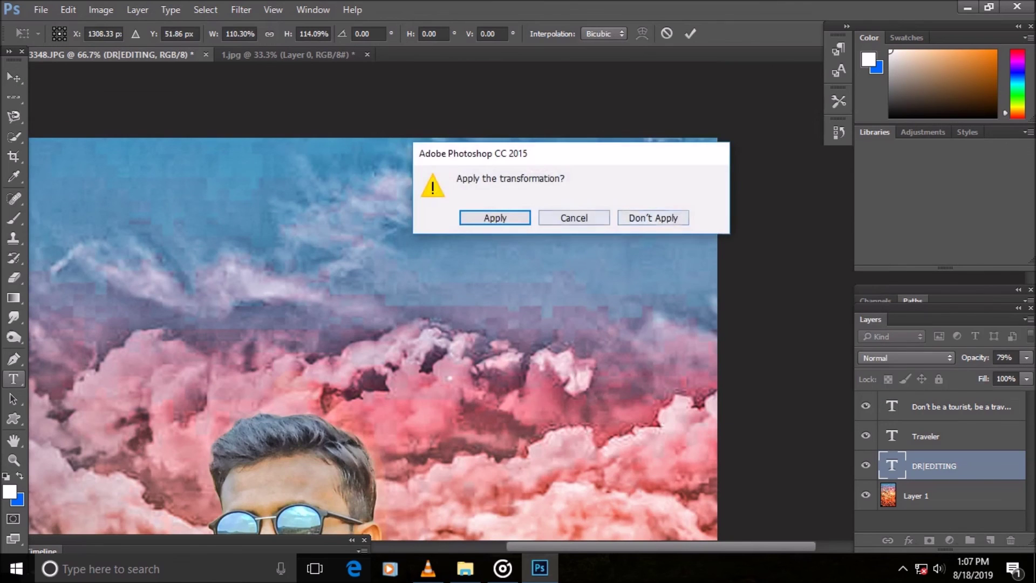
Change the DR|EDITING letter tracking from -100 to 0 in the Character panel.
click(652, 215)
key(ctrl+a)
click(598, 34)
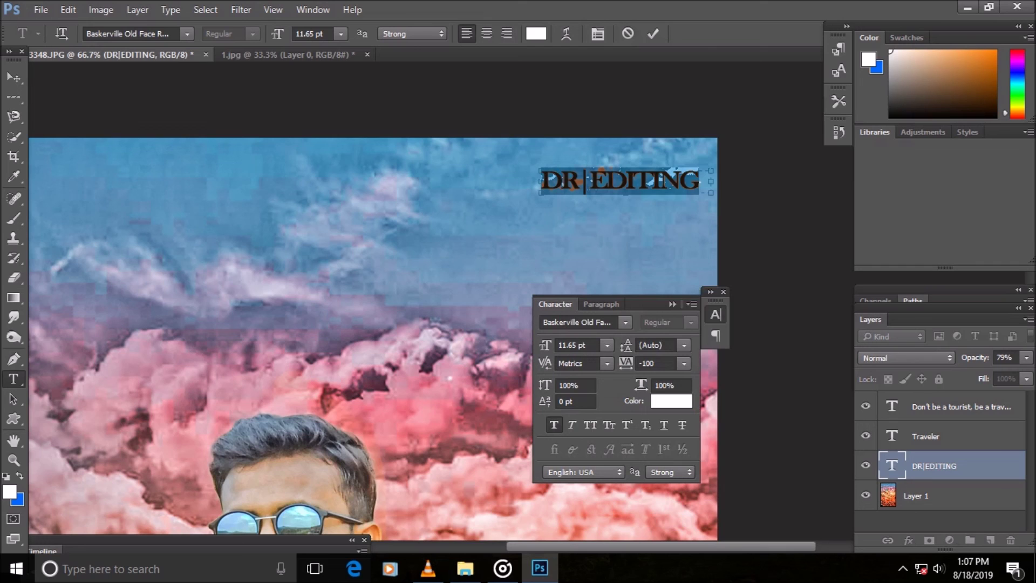
click(684, 363)
click(678, 233)
click(606, 181)
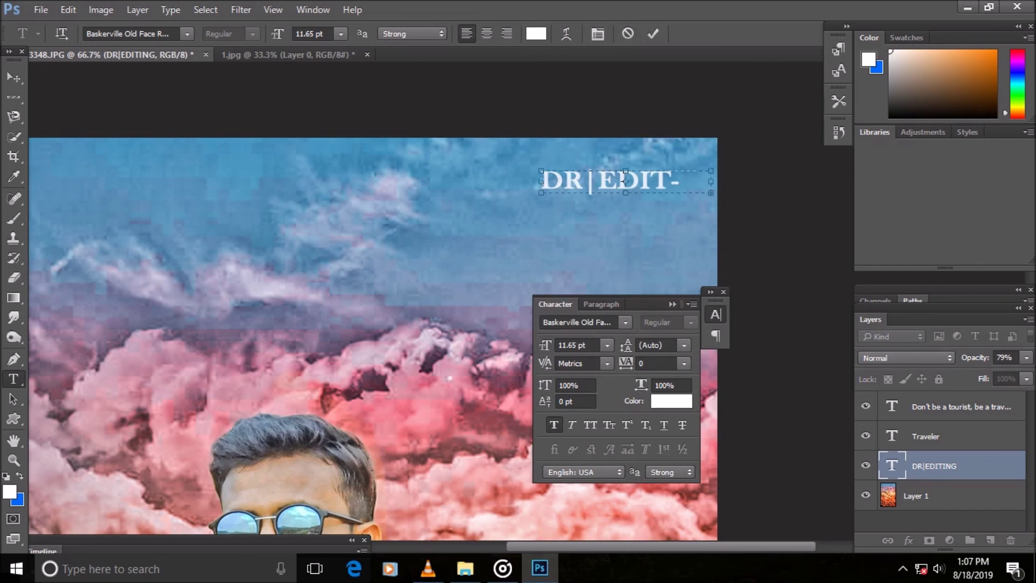
click(654, 33)
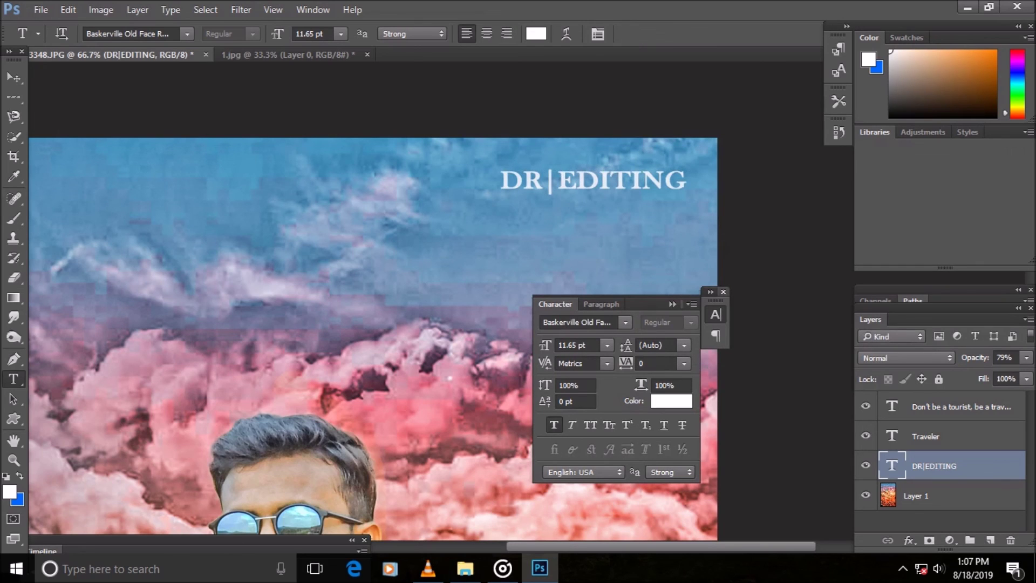
click(724, 292)
Widen the watermark slightly and move it up toward the top edge.
click(68, 10)
click(161, 288)
drag(499, 181, 538, 181)
drag(626, 183, 638, 164)
key(Return)
click(14, 379)
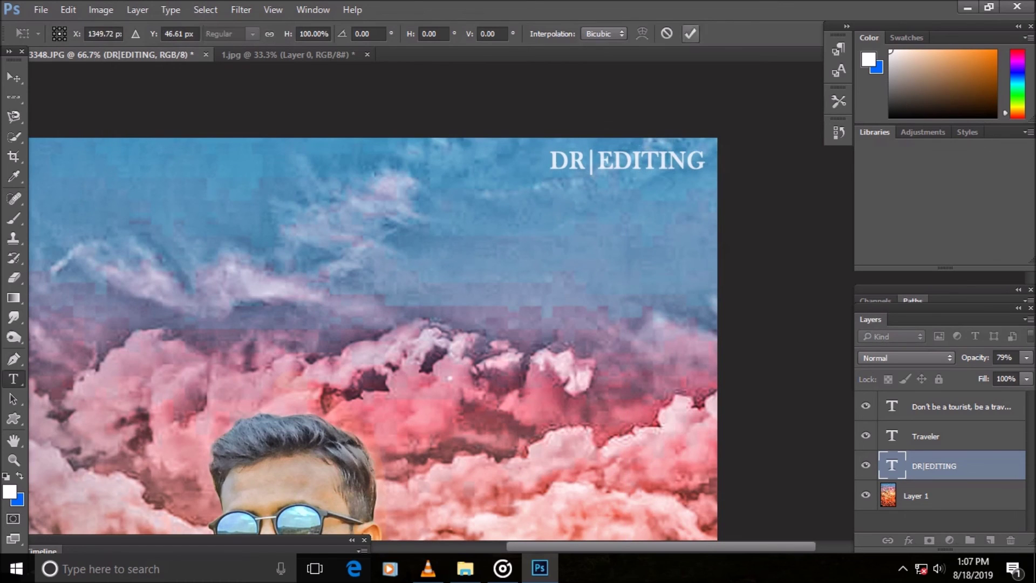
Fit the whole poster on screen.
key(z)
right_click(371, 389)
click(400, 398)
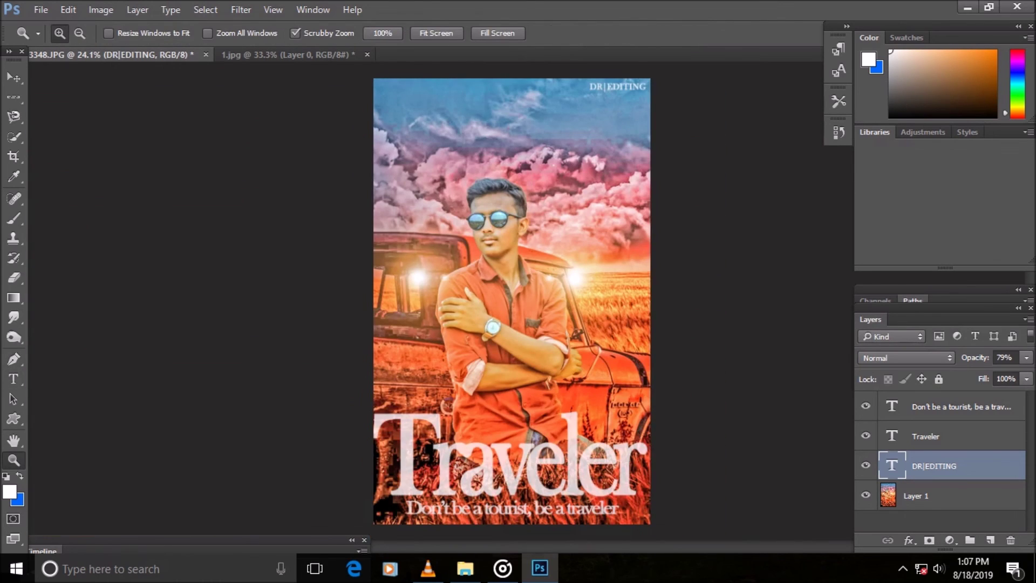
Merge the title, tagline, watermark and photo into a single layer from the Layers panel.
right_click(460, 298)
click(507, 396)
click(508, 319)
right_click(507, 318)
click(648, 417)
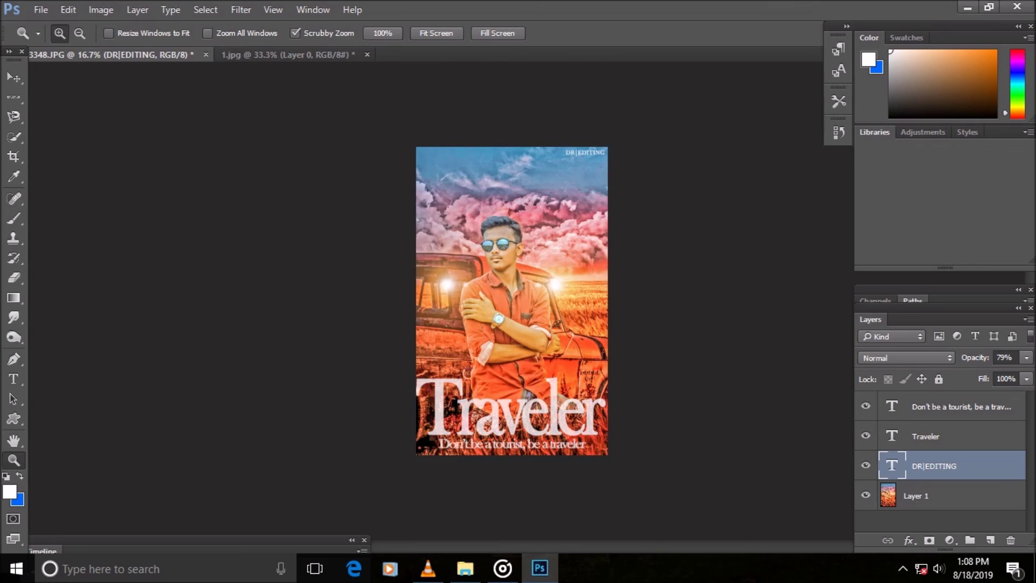
right_click(950, 466)
click(867, 462)
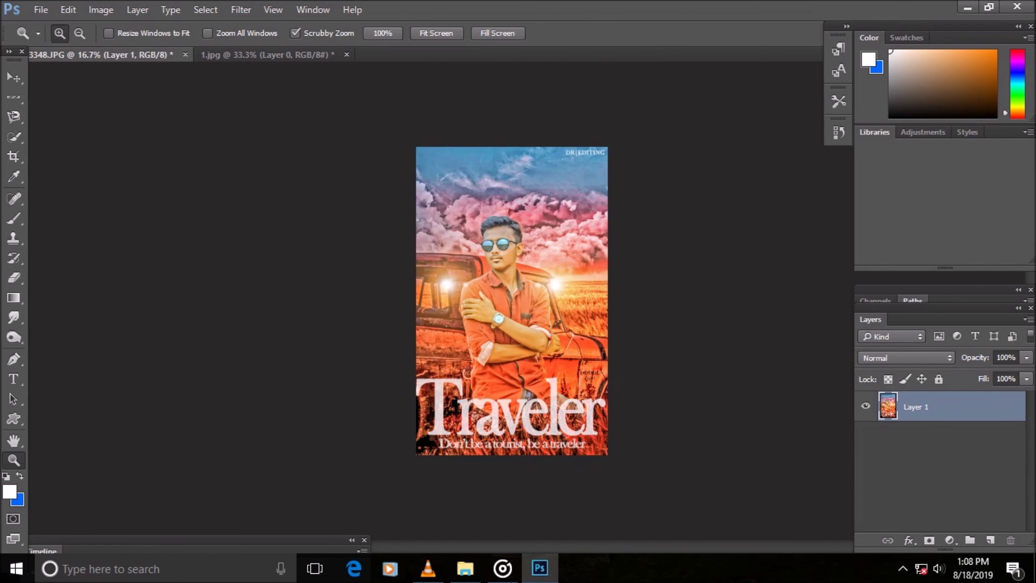
Zoom in on the flattened poster, dismiss stray menus, and zoom back out to 25%.
key(ctrl+plus)
right_click(694, 409)
key(Escape)
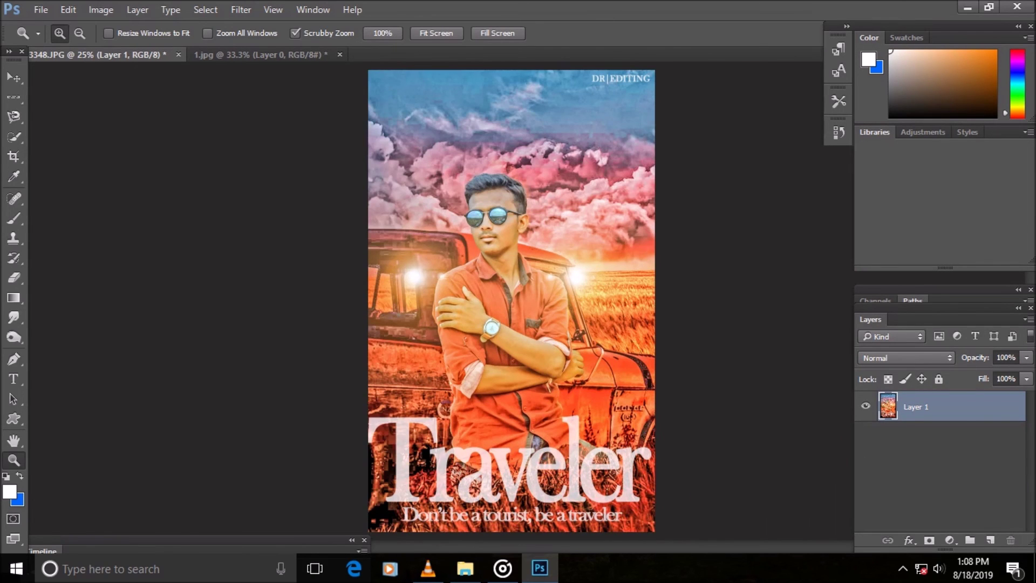
key(Escape)
right_click(253, 330)
key(Escape)
right_click(419, 310)
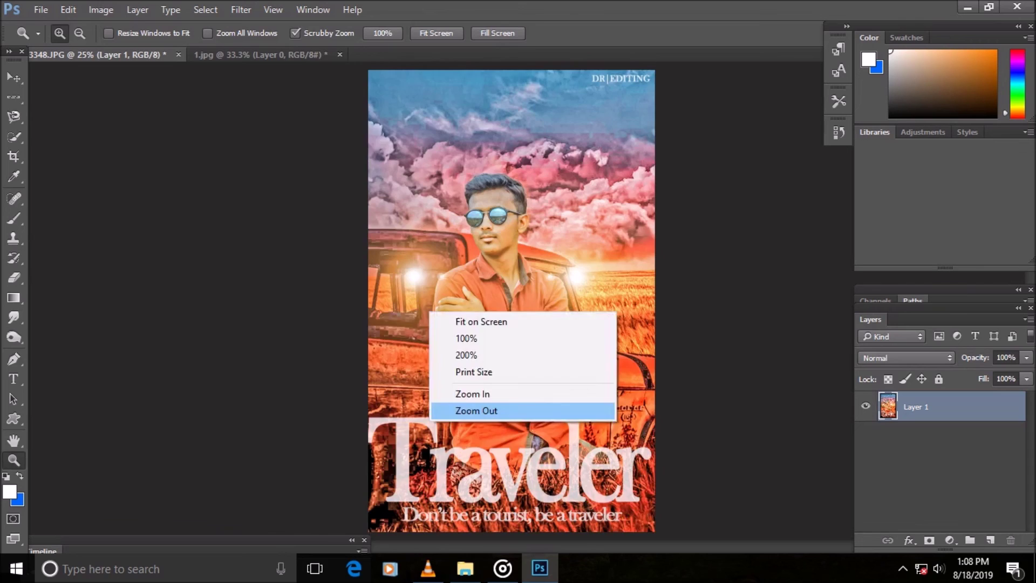
click(474, 412)
Crop the canvas out to a 1:1 square enclosing the whole poster.
click(14, 156)
click(85, 34)
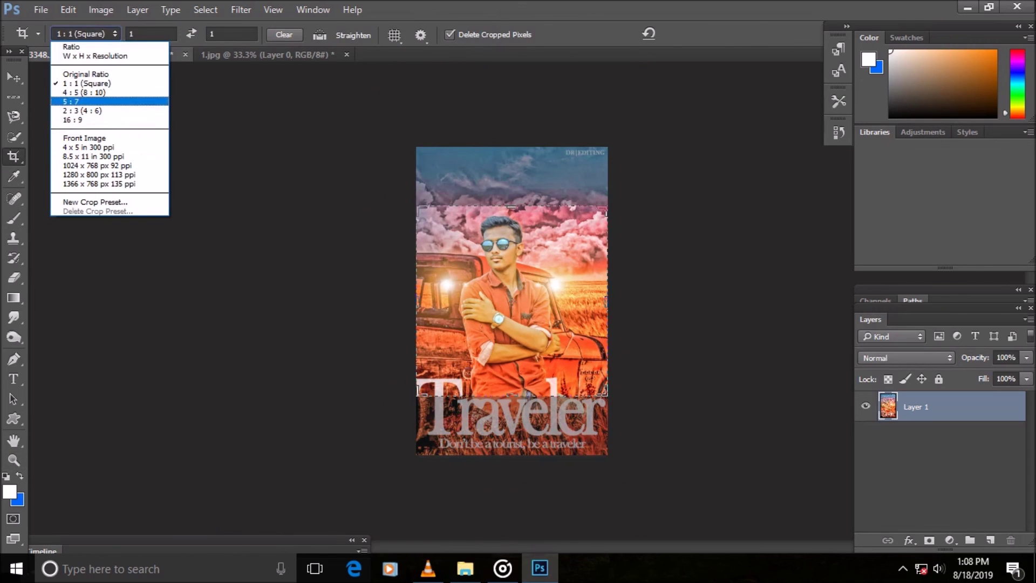
click(87, 83)
drag(607, 394, 658, 447)
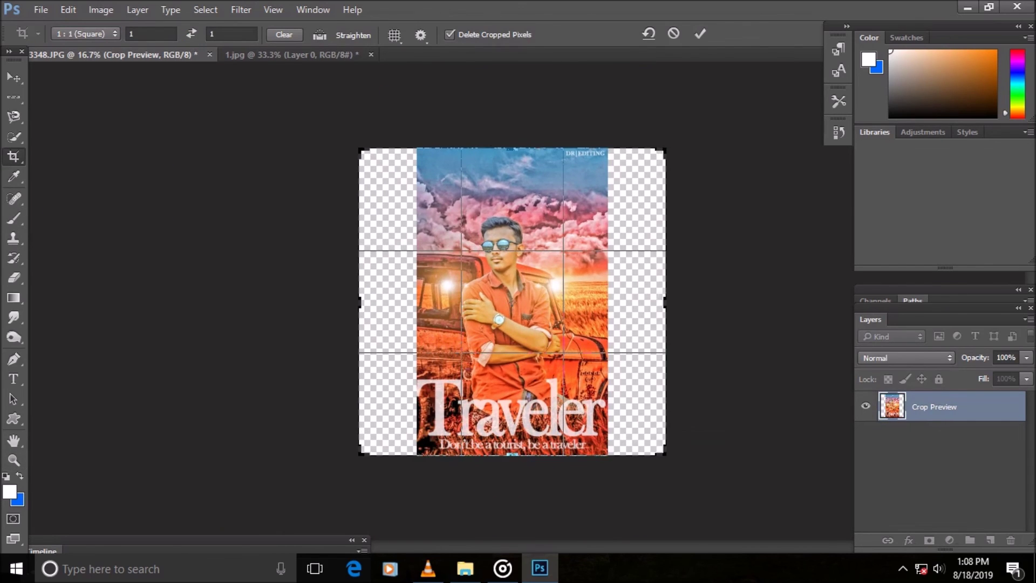
click(700, 33)
Fill the left and right transparent margins white with the Paint Bucket.
click(14, 297)
click(89, 310)
click(386, 302)
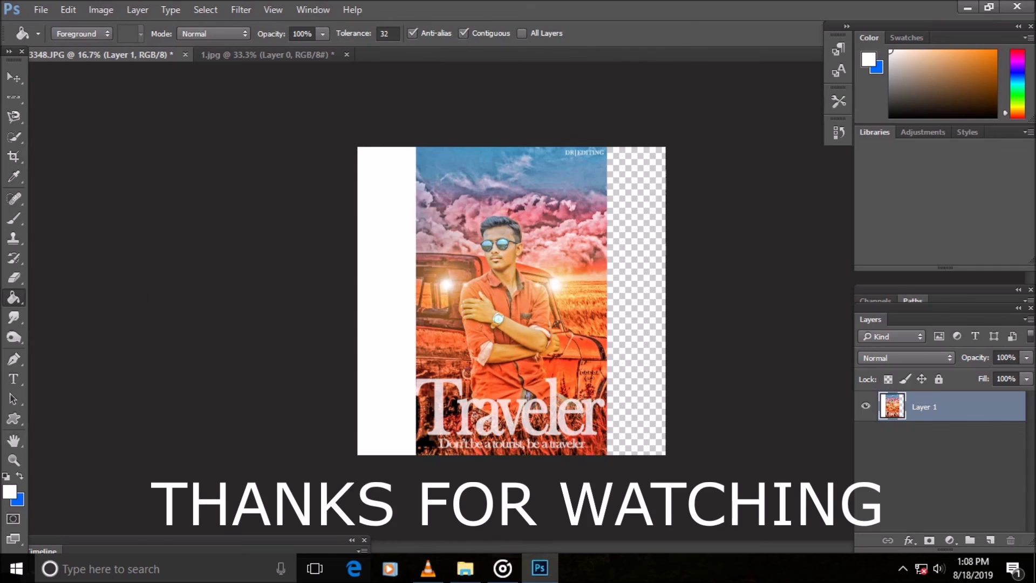
click(637, 302)
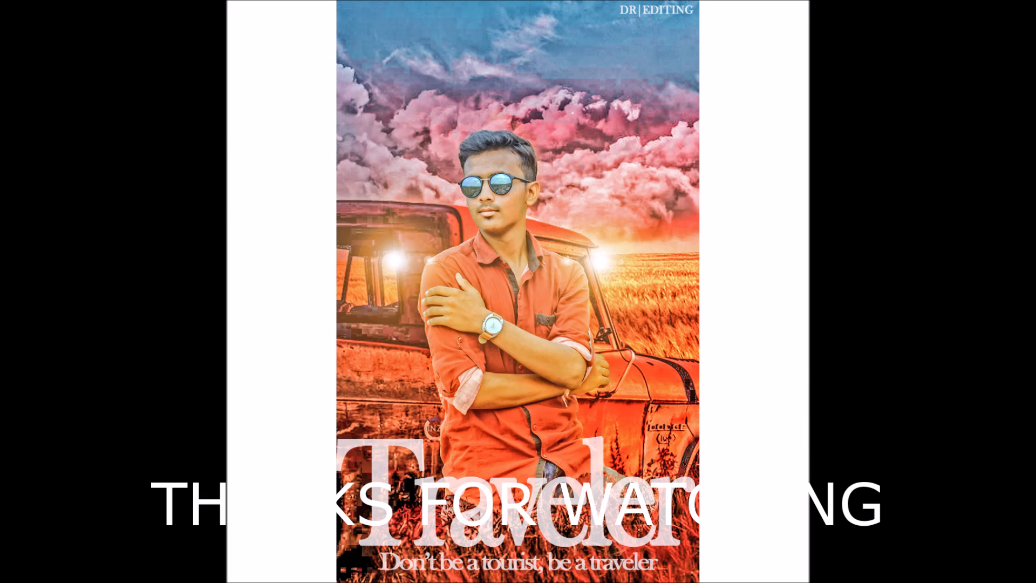